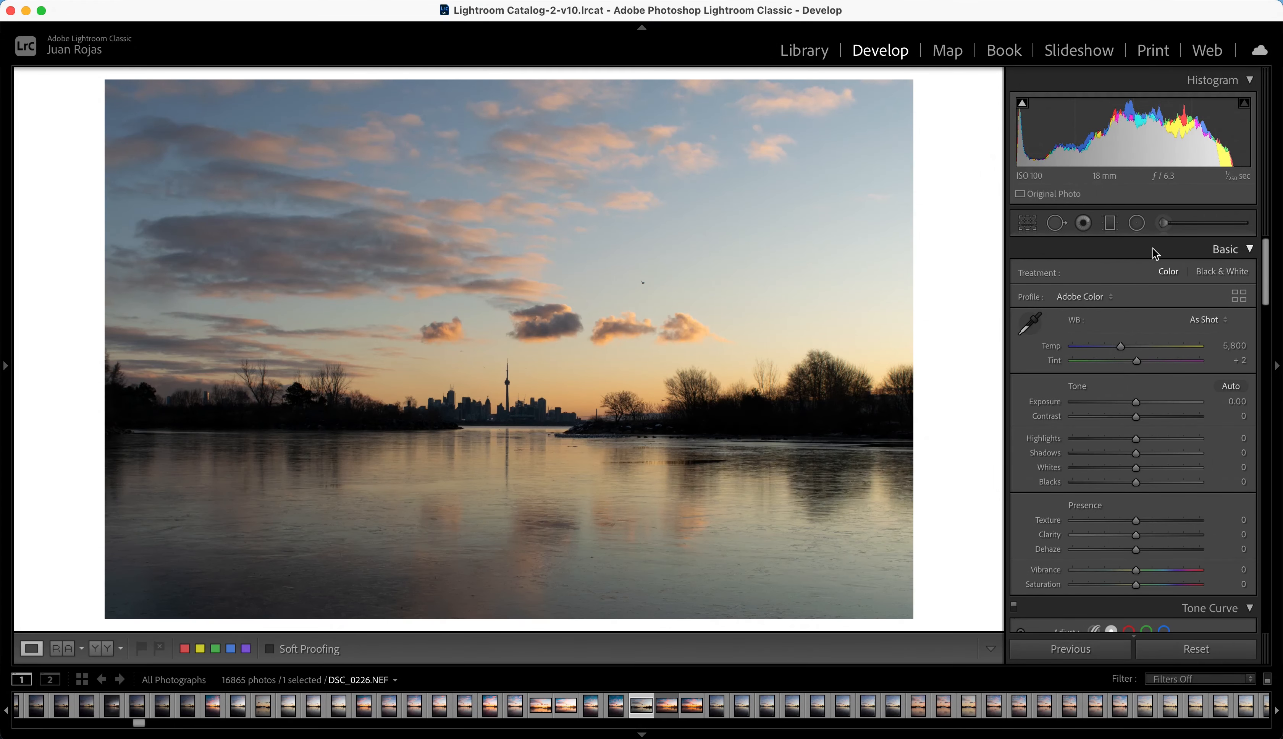
# Step: Turn on chromatic aberration removal and lens profile corrections for the photo
pyautogui.moveTo(1267, 254); pyautogui.dragTo(1273, 512)
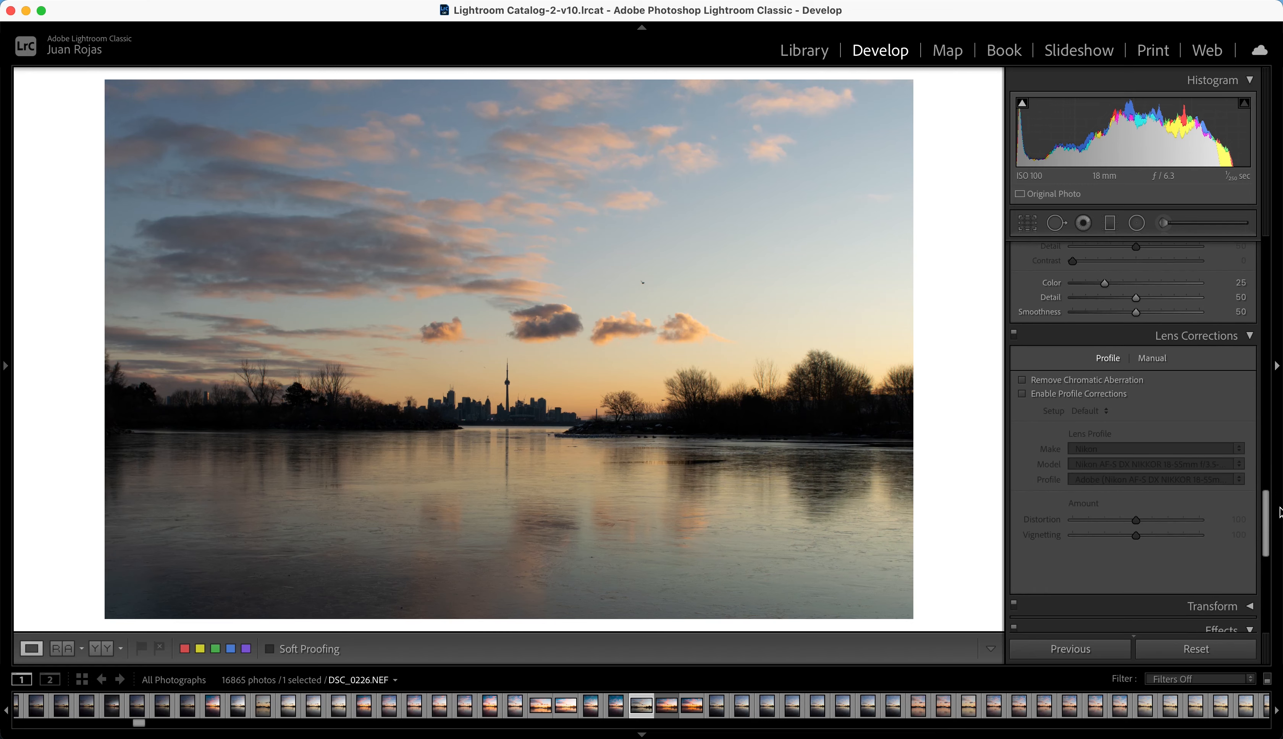
pyautogui.click(1079, 394)
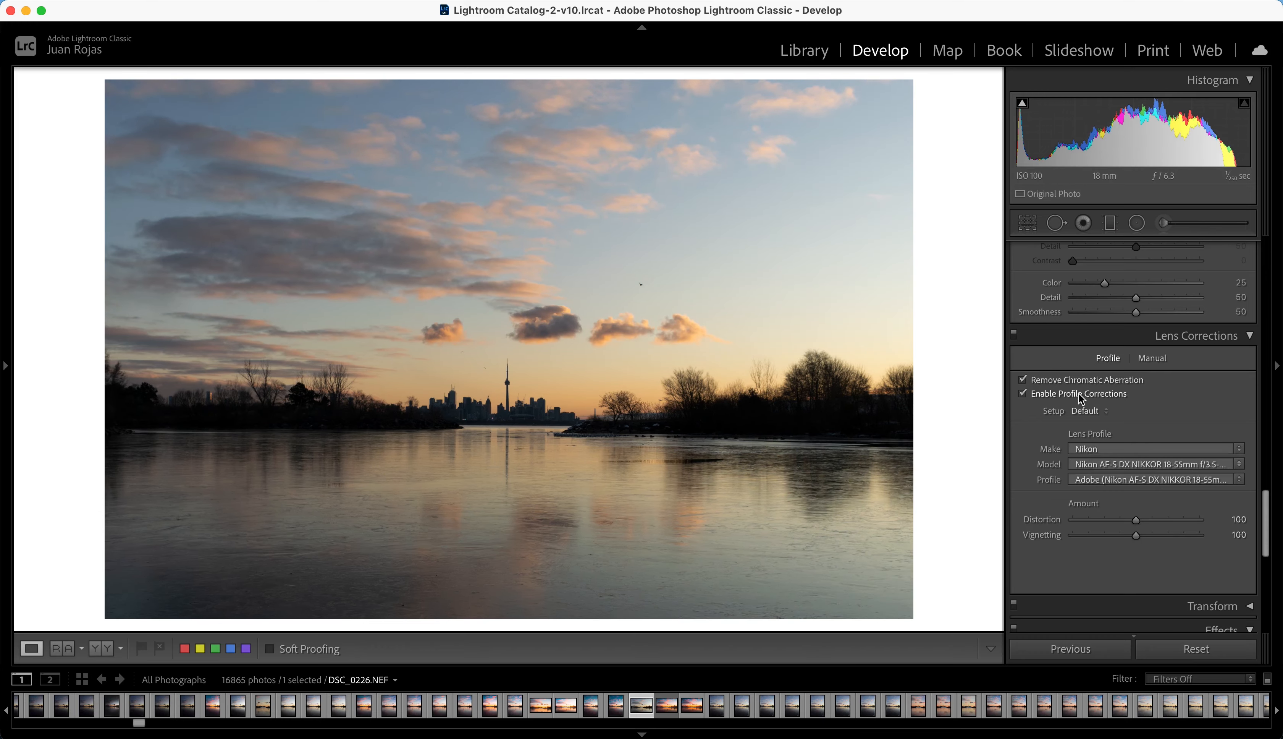
# Step: Set temperature to 6,178, tint to +7, exposure to +0.35, contrast to +37, highlights to −53, shadows to +50 and blacks to +6
pyautogui.moveTo(1265, 499); pyautogui.dragTo(1263, 246)
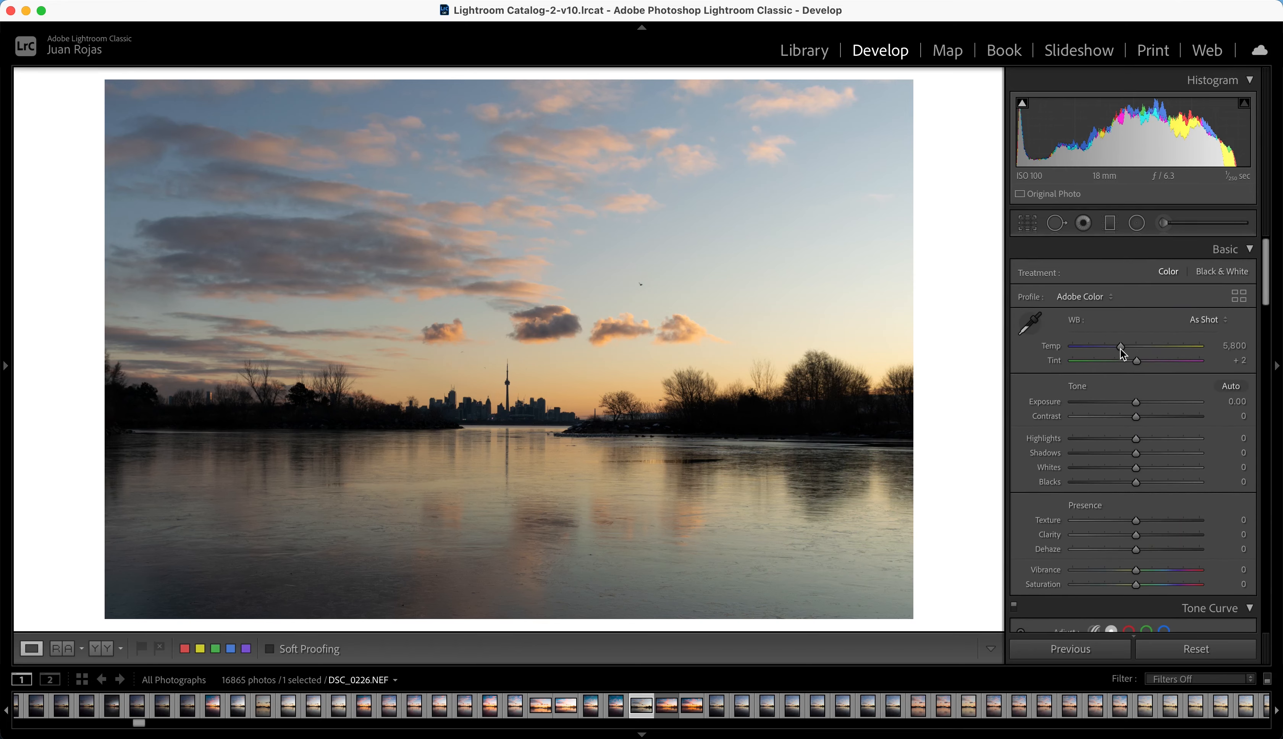
pyautogui.moveTo(1122, 347); pyautogui.dragTo(1106, 444)
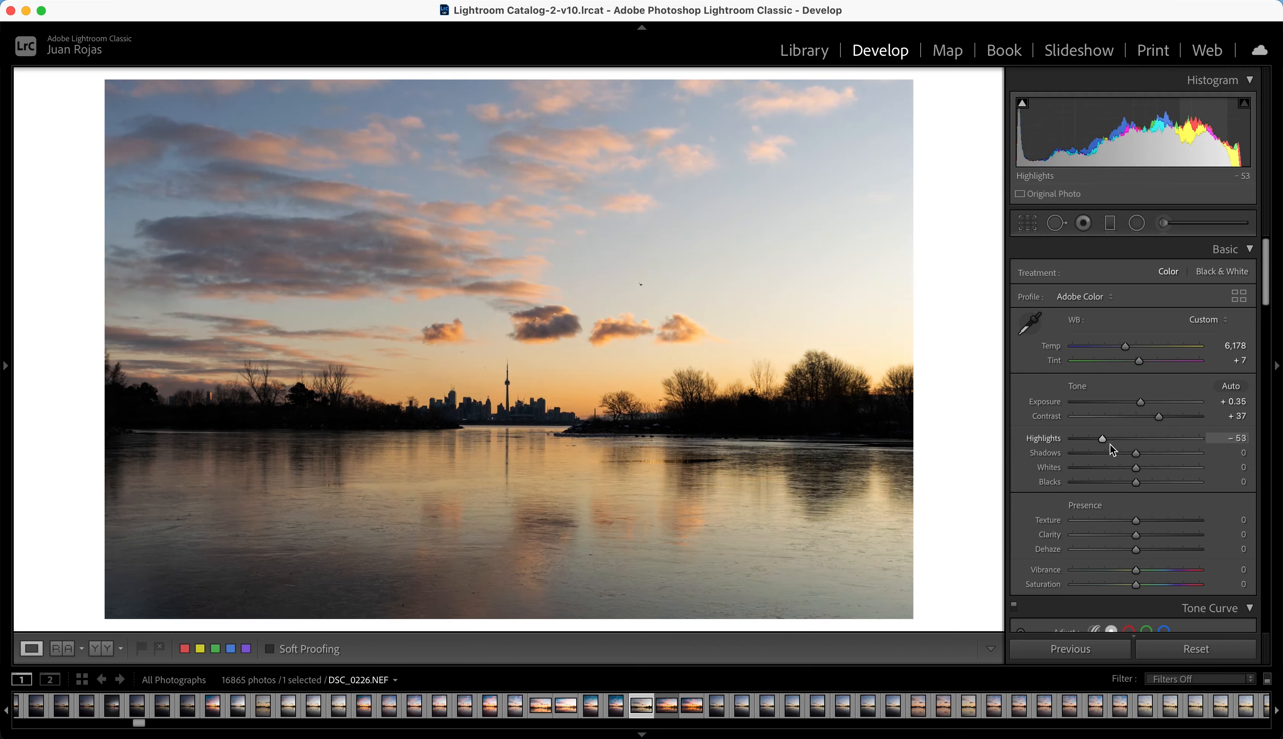
pyautogui.click(1137, 454)
pyautogui.moveTo(1137, 457); pyautogui.dragTo(1143, 487)
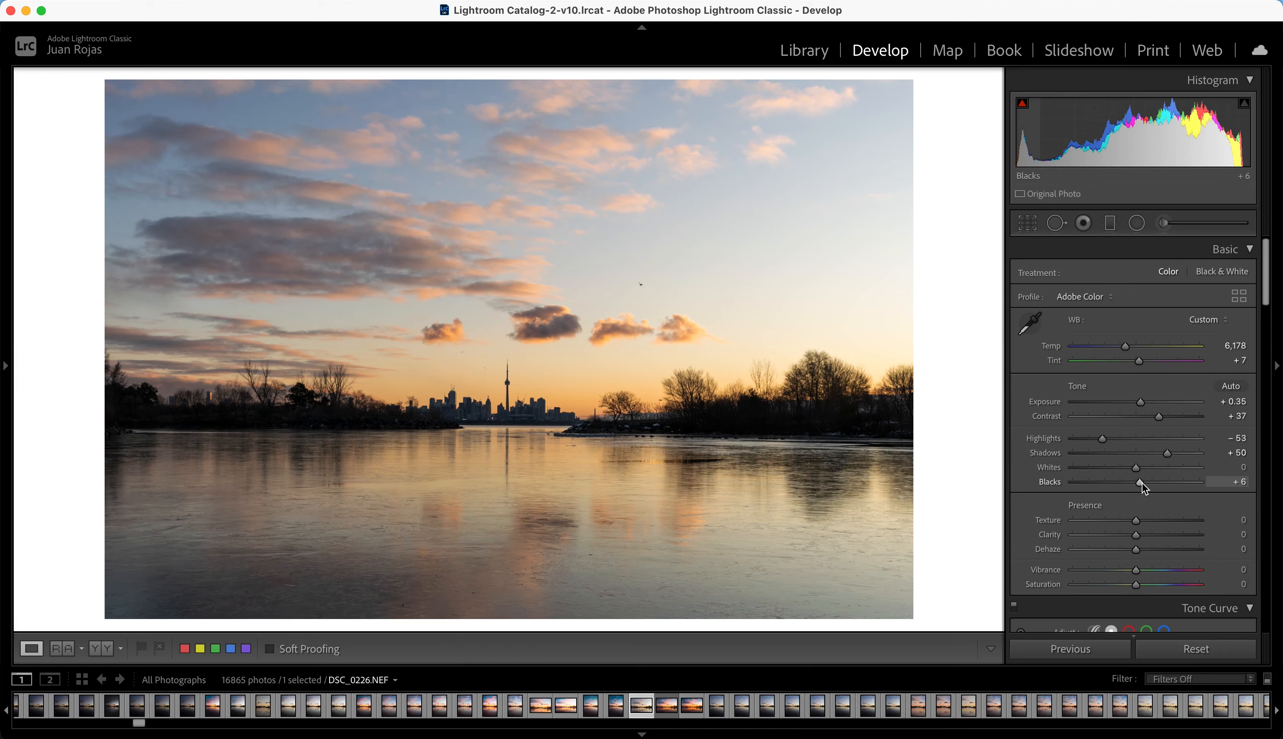
# Step: Soften the photo with clarity at −28 and raise the vibrance to +34
pyautogui.moveTo(1138, 536); pyautogui.dragTo(1122, 540)
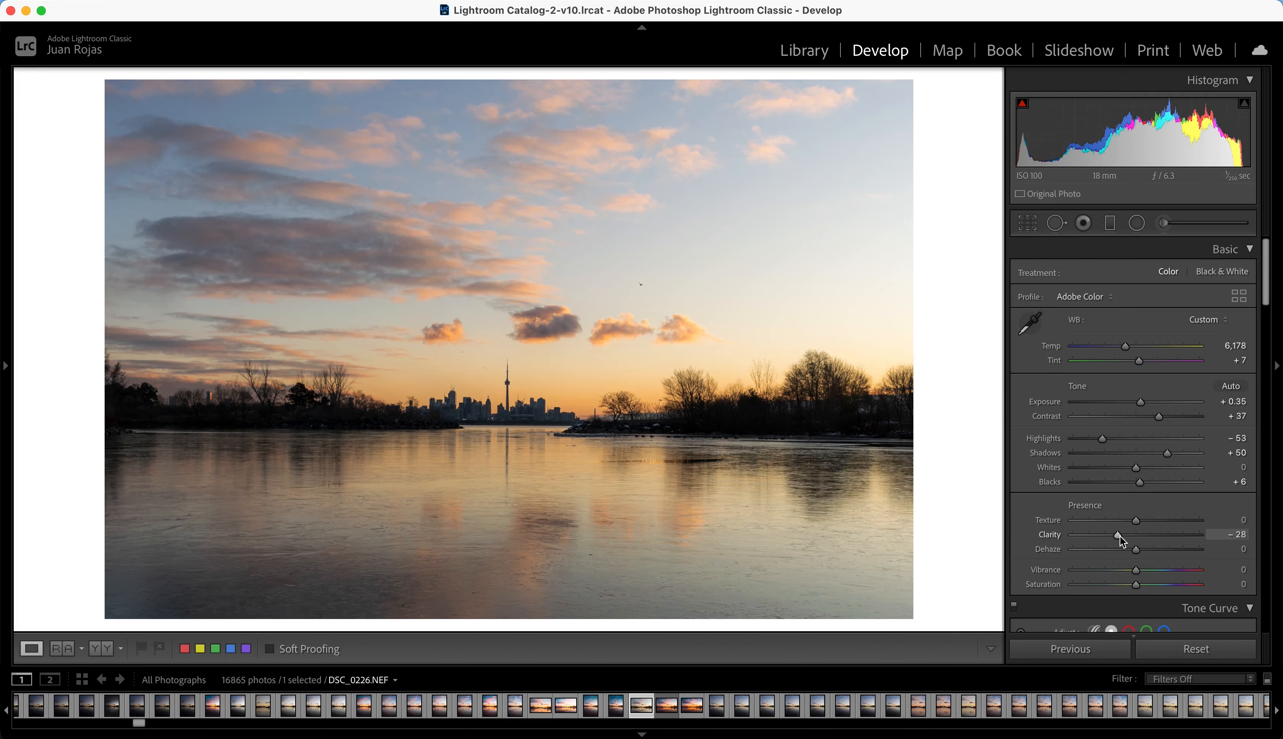
pyautogui.click(1136, 574)
pyautogui.moveTo(1139, 574); pyautogui.dragTo(1159, 573)
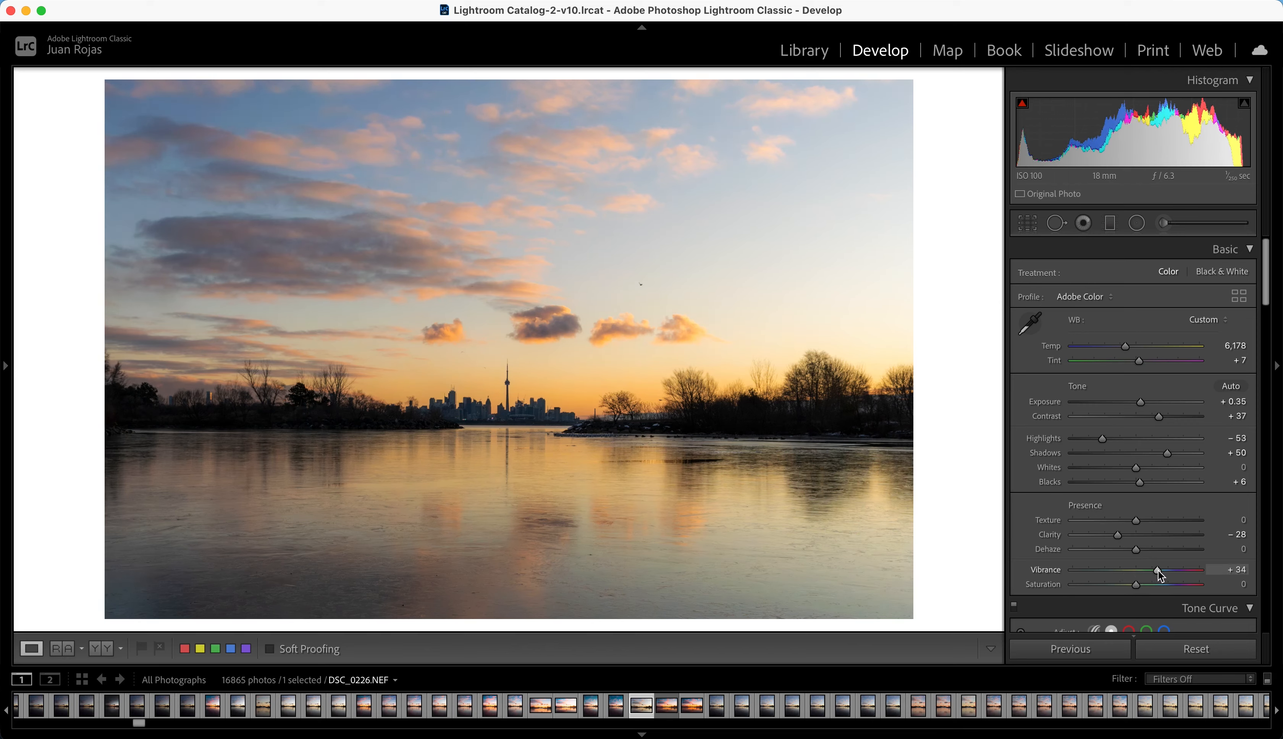
# Step: Compare the edited photo with its original version twice to review the basic adjustments
pyautogui.press('\\')
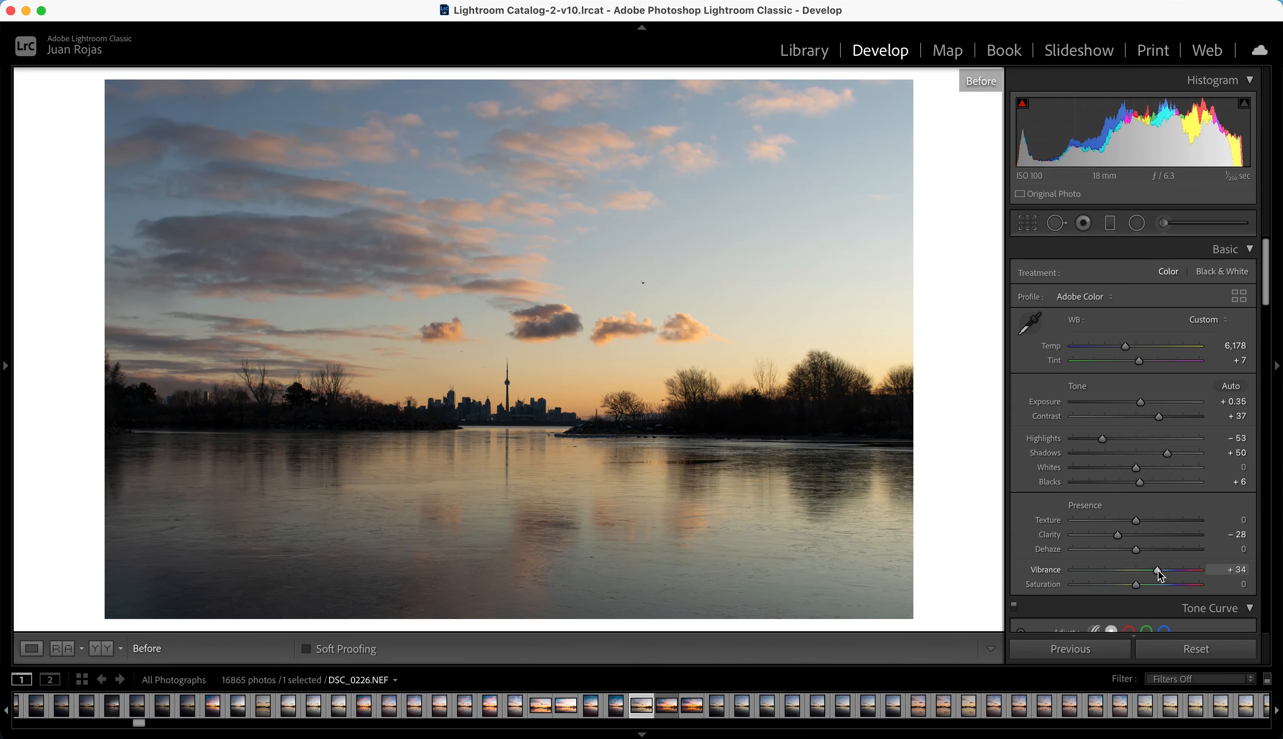
pyautogui.press('\\')
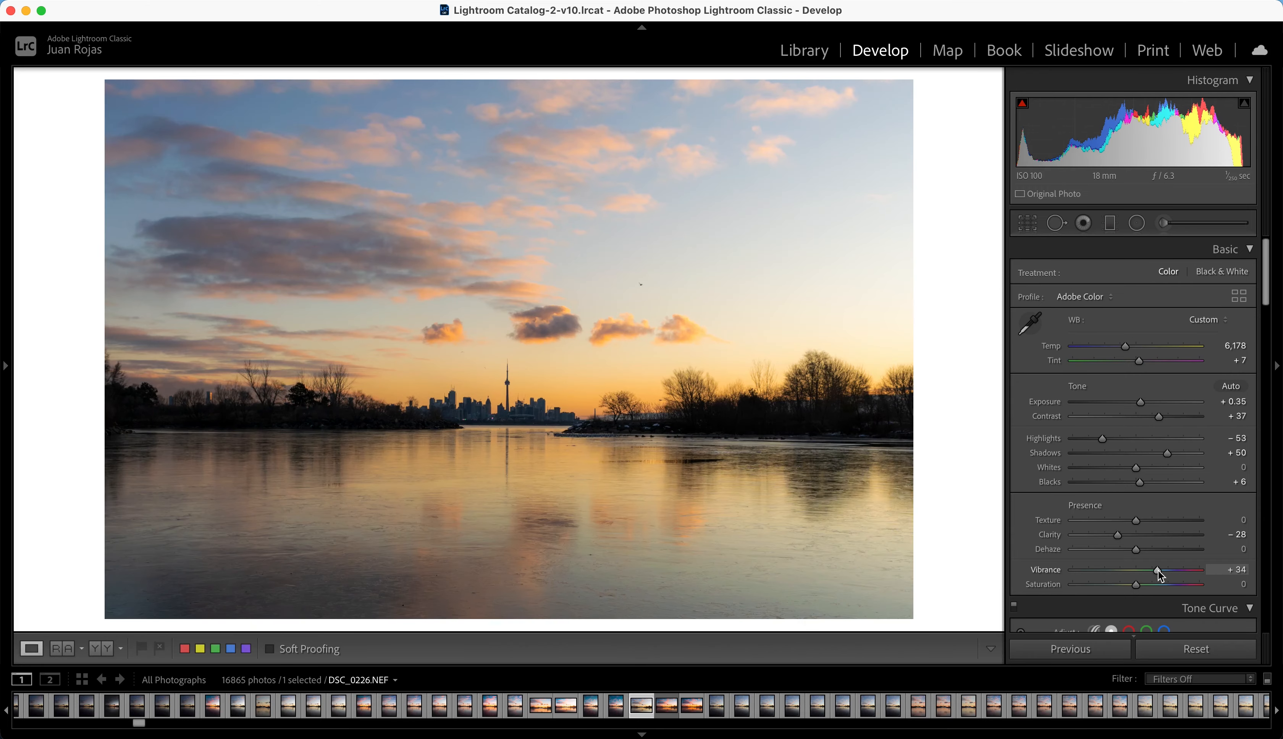
pyautogui.press('\\')
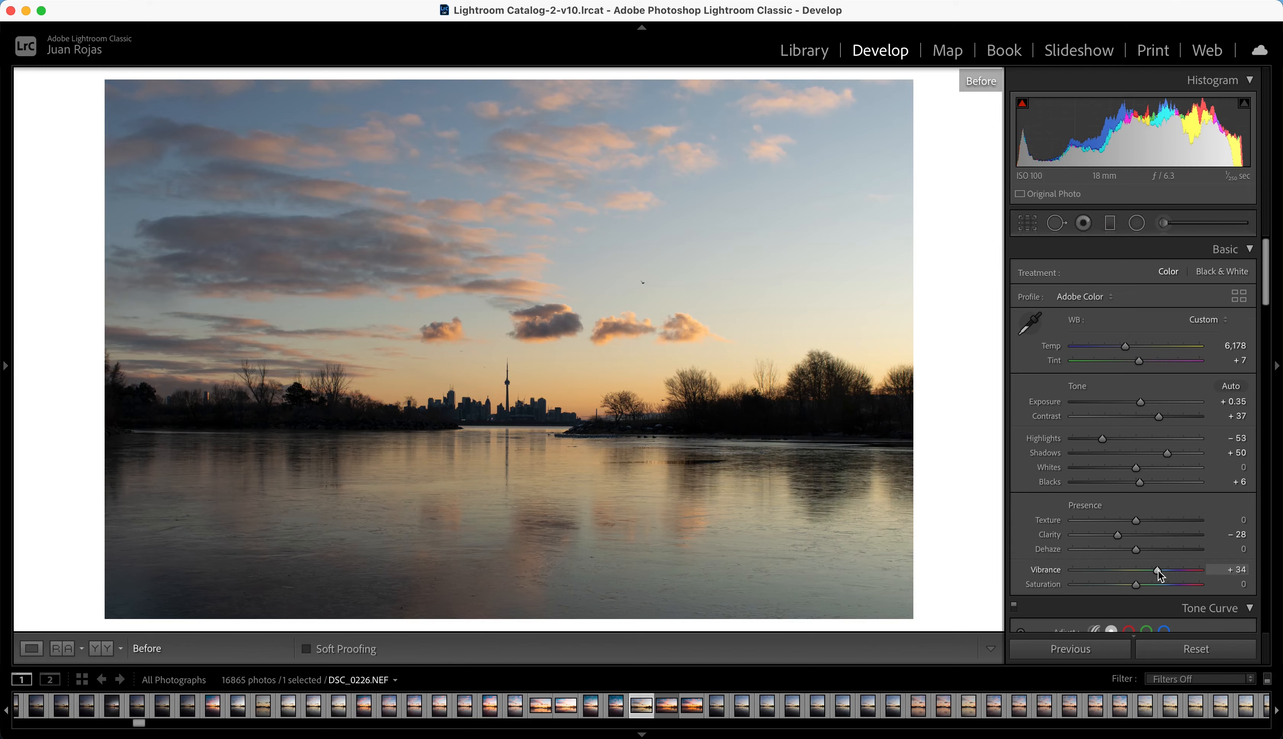
pyautogui.press('\\')
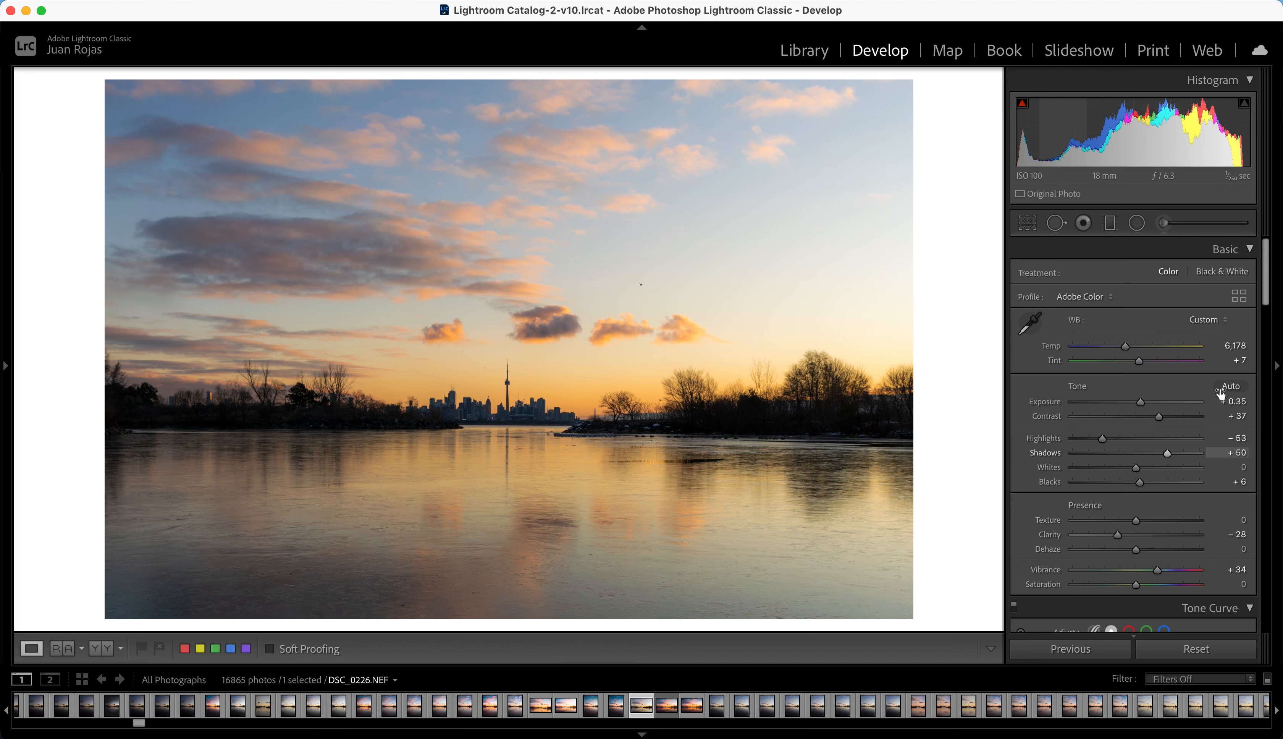
# Step: Shape the RGB tone curve with a lifted black point, a midtone anchor, a shadow point at 63/59 and a highlight point at 191/200
pyautogui.moveTo(1270, 287); pyautogui.dragTo(1275, 342)
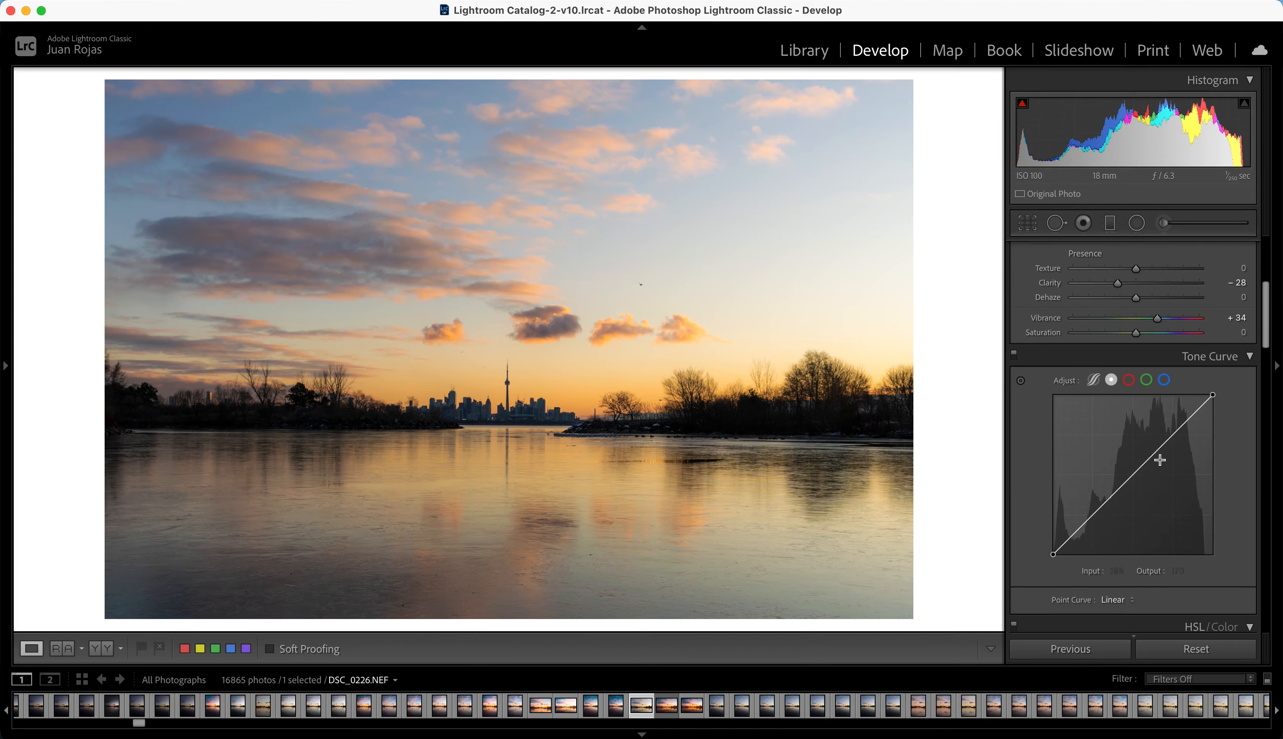
pyautogui.click(1094, 517)
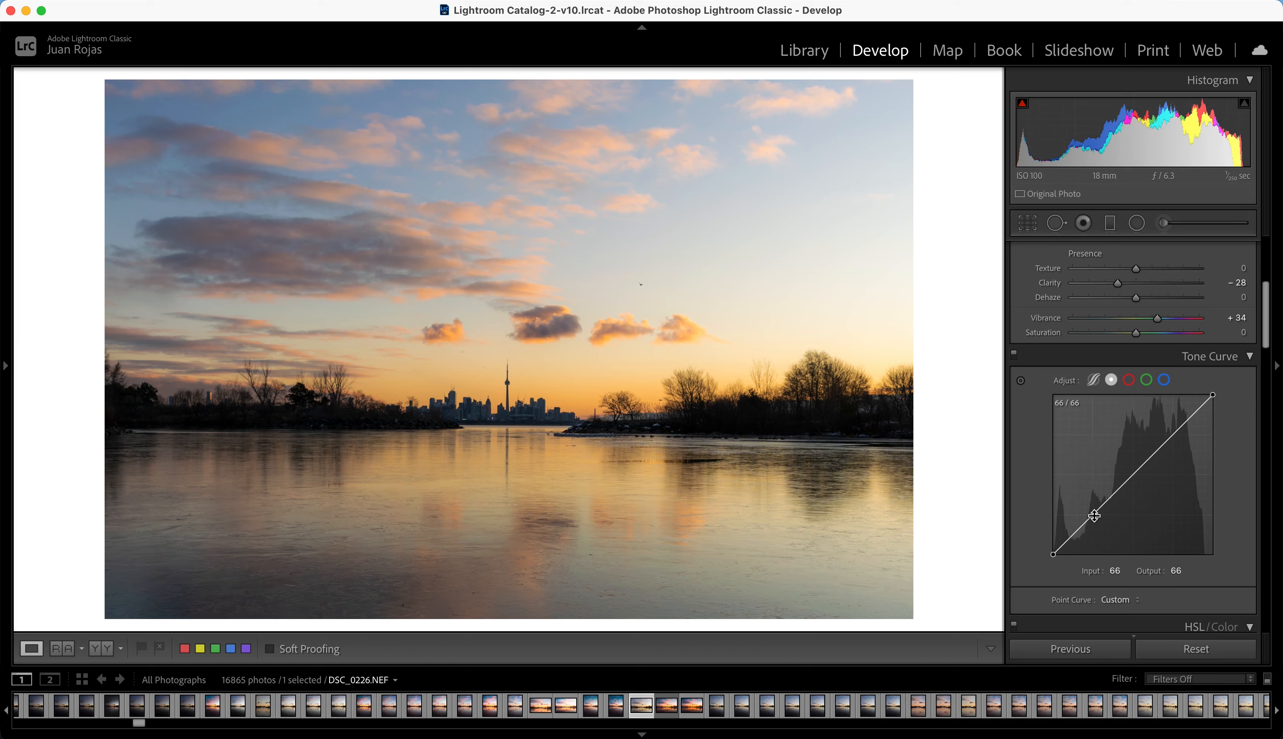
pyautogui.click(1133, 475)
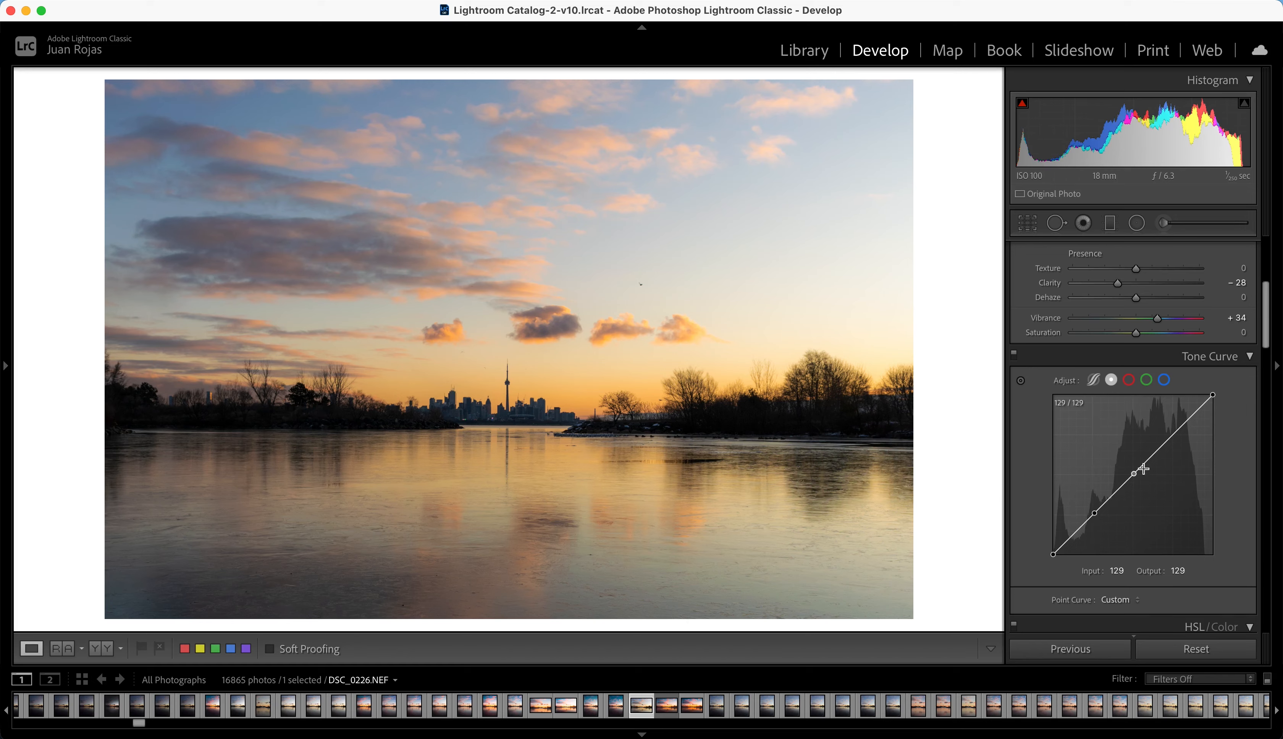
pyautogui.click(1173, 434)
pyautogui.moveTo(1053, 554); pyautogui.dragTo(1092, 517)
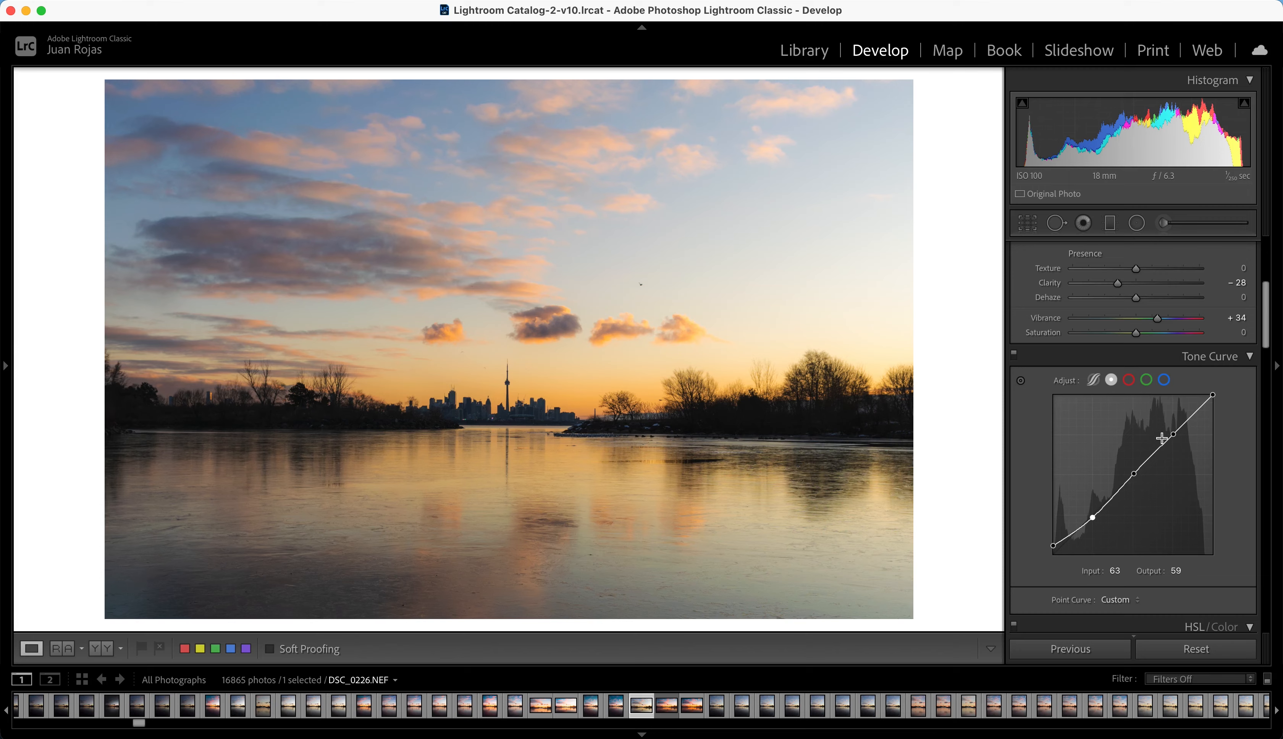
pyautogui.moveTo(1180, 437); pyautogui.dragTo(1173, 428)
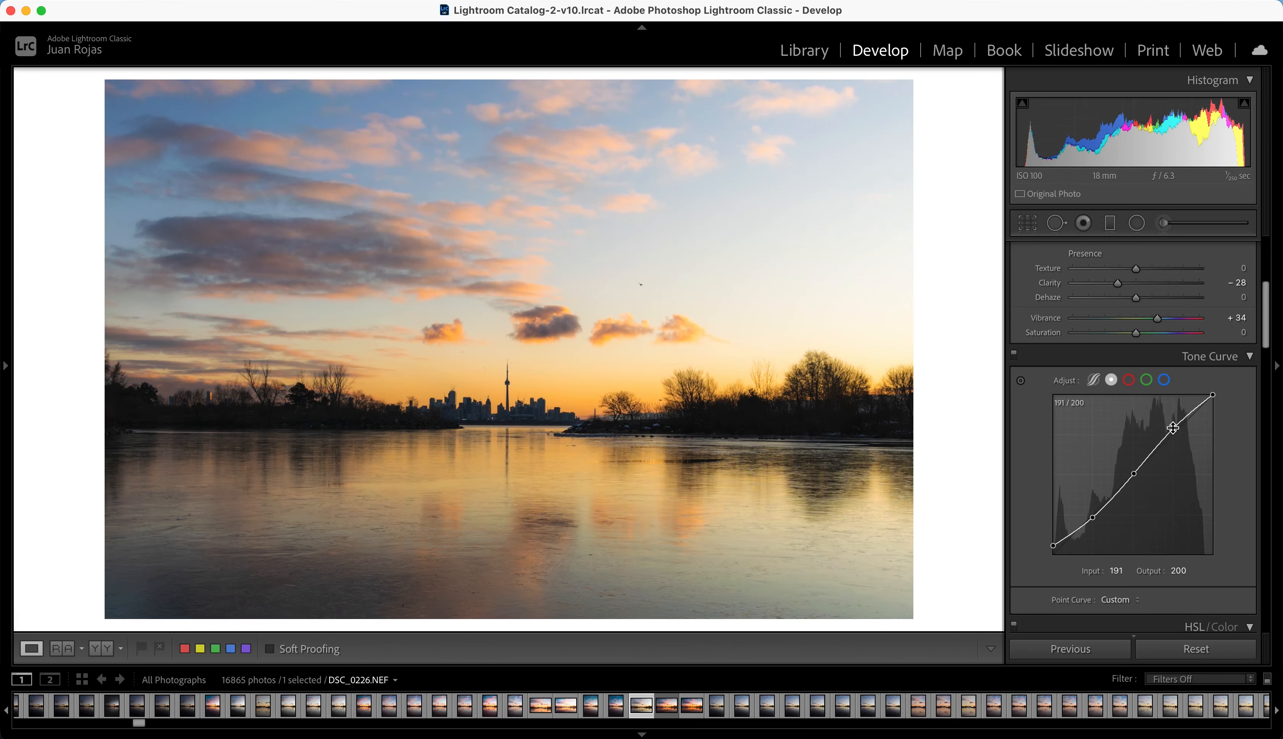
# Step: Adjust the green channel curve with a midtone anchor, a highlight point at 191/187, the white endpoint at 255/249 and the black endpoint at 5/0
pyautogui.click(1148, 381)
pyautogui.click(1173, 437)
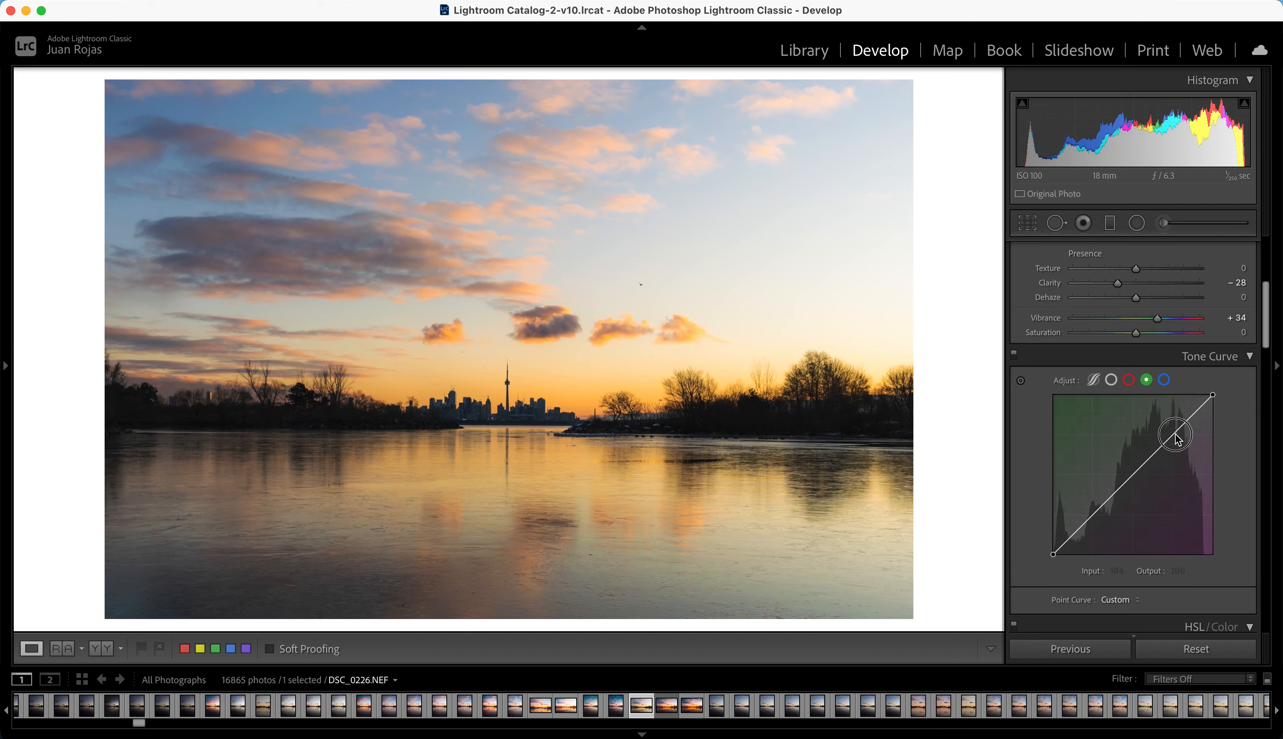
pyautogui.click(1136, 473)
pyautogui.moveTo(1174, 432); pyautogui.dragTo(1173, 437)
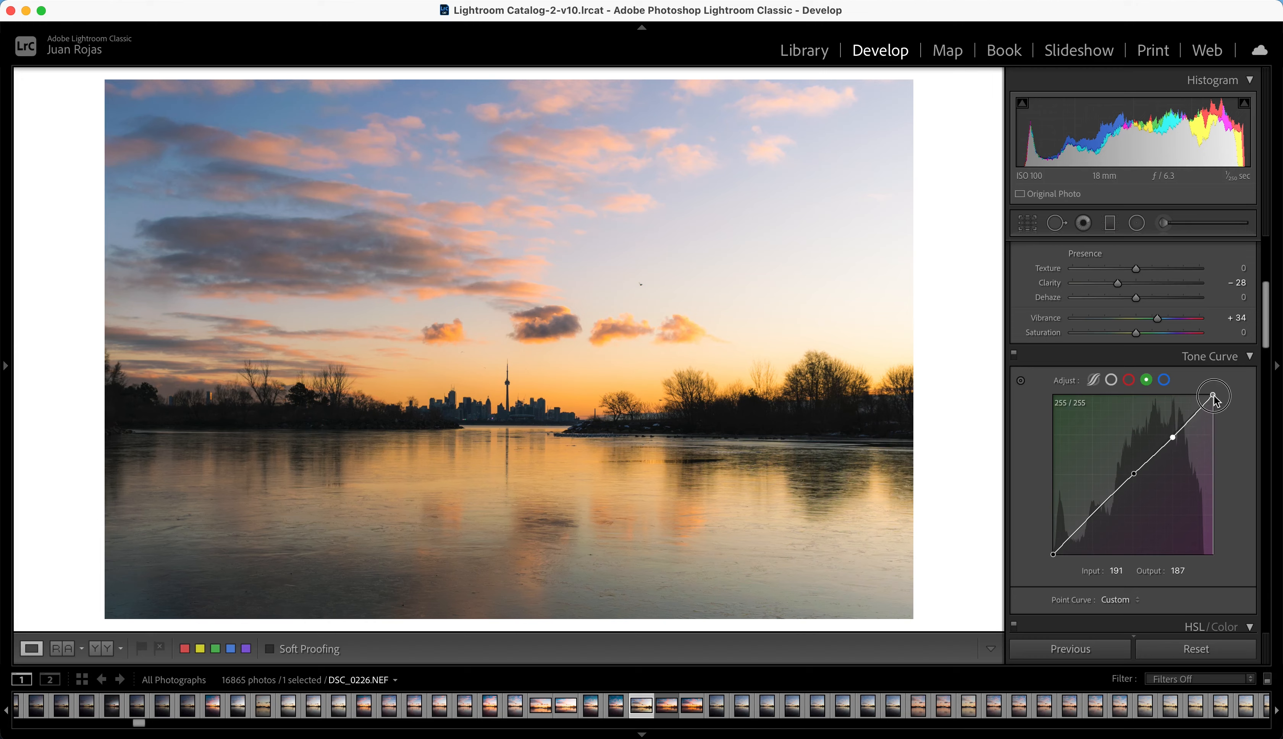
pyautogui.moveTo(1214, 396); pyautogui.dragTo(1215, 400)
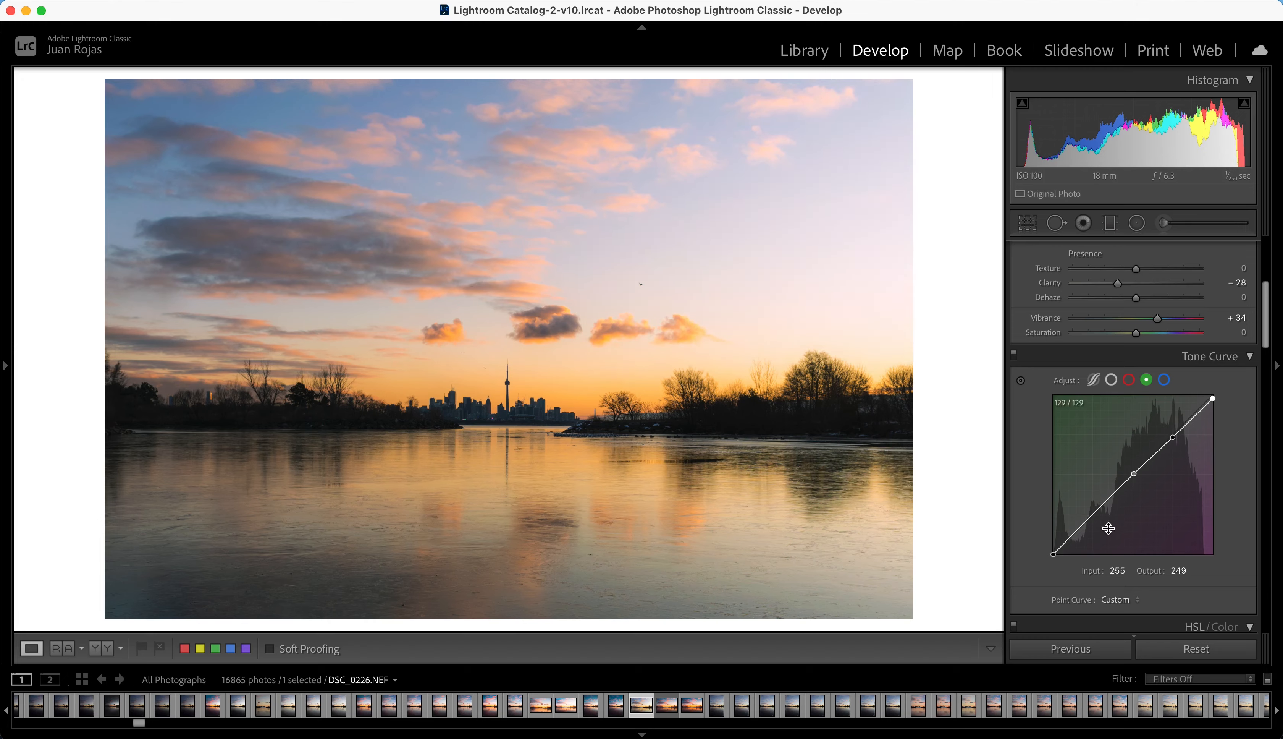
pyautogui.moveTo(1054, 555); pyautogui.dragTo(1054, 555)
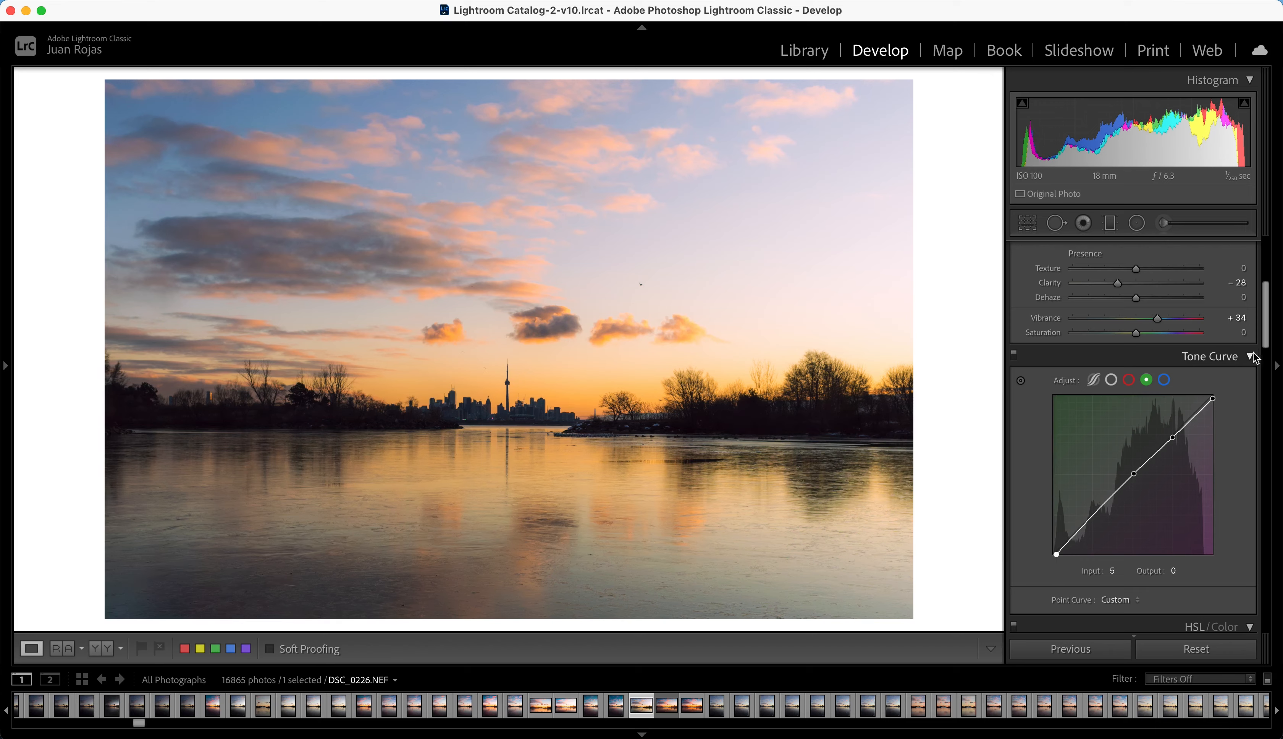
# Step: Set the HSL luminance of orange to −7, yellow to −3, aqua to +2 and blue to −11
pyautogui.moveTo(1268, 340); pyautogui.dragTo(1266, 395)
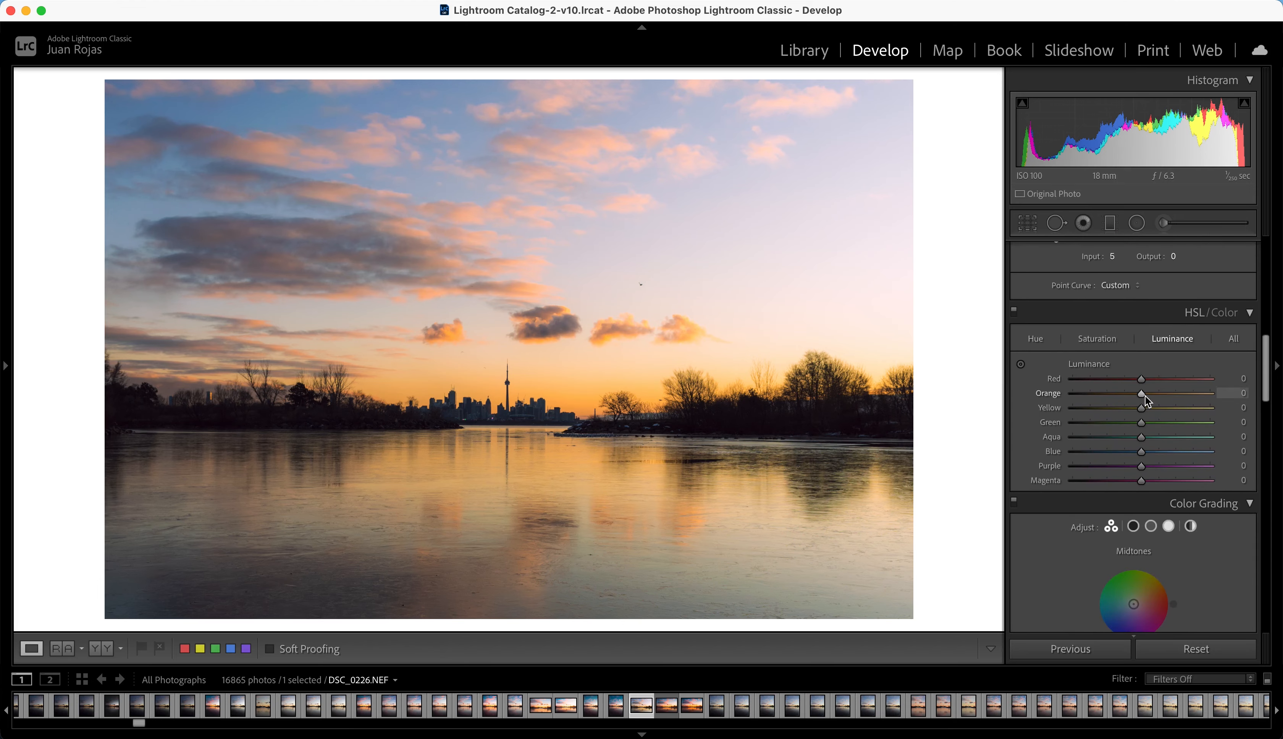
pyautogui.moveTo(1142, 395); pyautogui.dragTo(1140, 414)
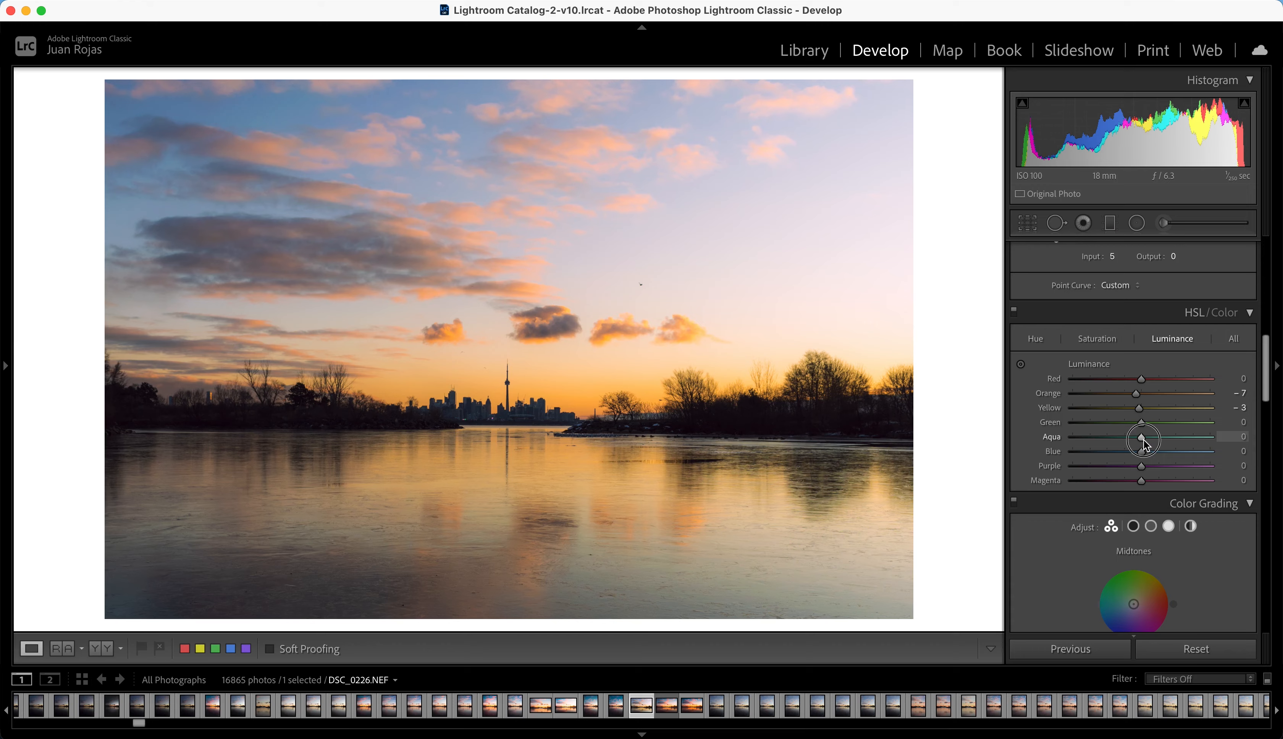
pyautogui.moveTo(1143, 439); pyautogui.dragTo(1137, 460)
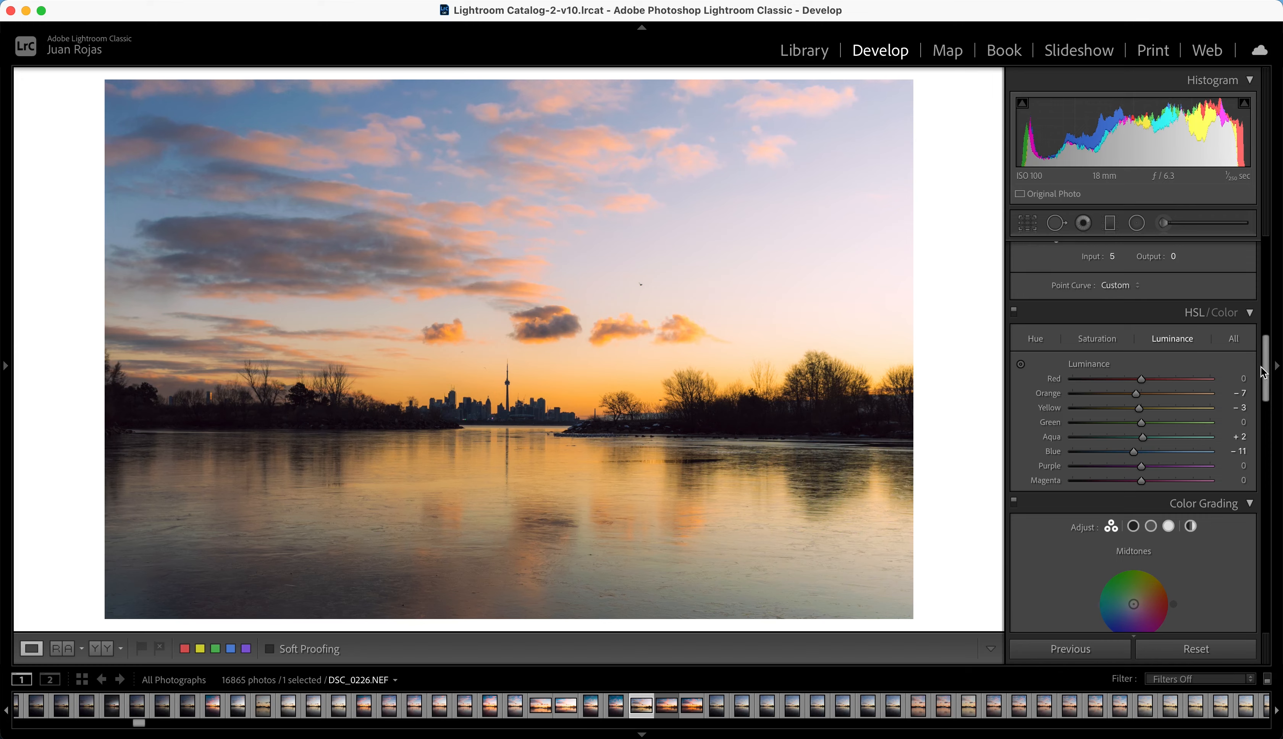
# Step: Color-grade the shadows with hue 4, saturation 4 and luminance −9
pyautogui.moveTo(1268, 365); pyautogui.dragTo(1267, 403)
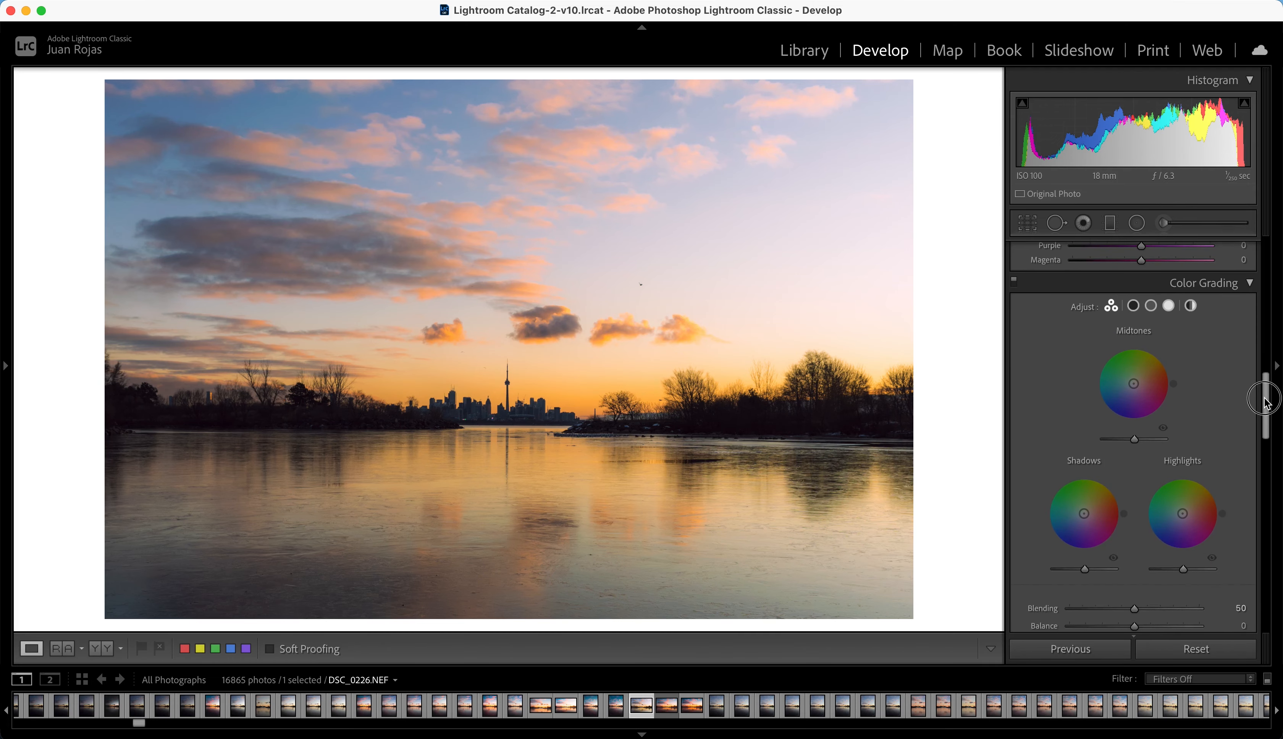
pyautogui.click(1137, 309)
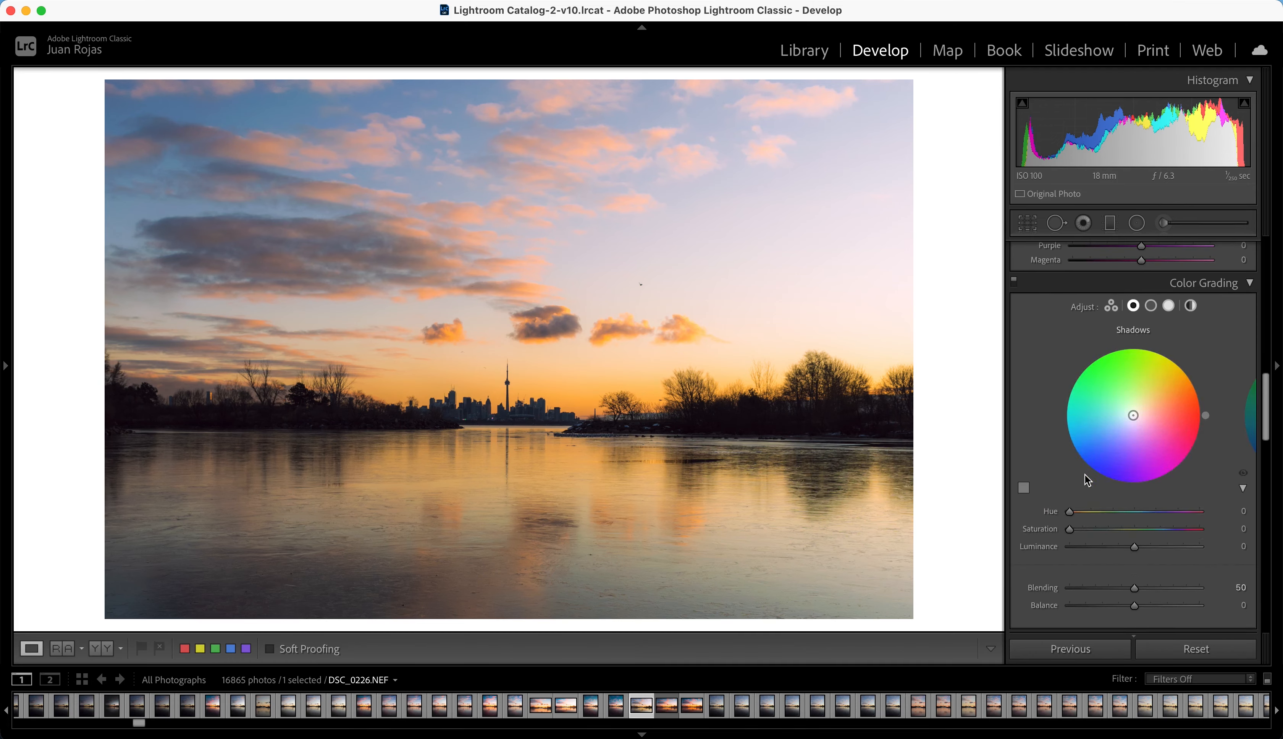
pyautogui.moveTo(1071, 511); pyautogui.dragTo(1072, 514)
pyautogui.moveTo(1072, 530); pyautogui.dragTo(1076, 531)
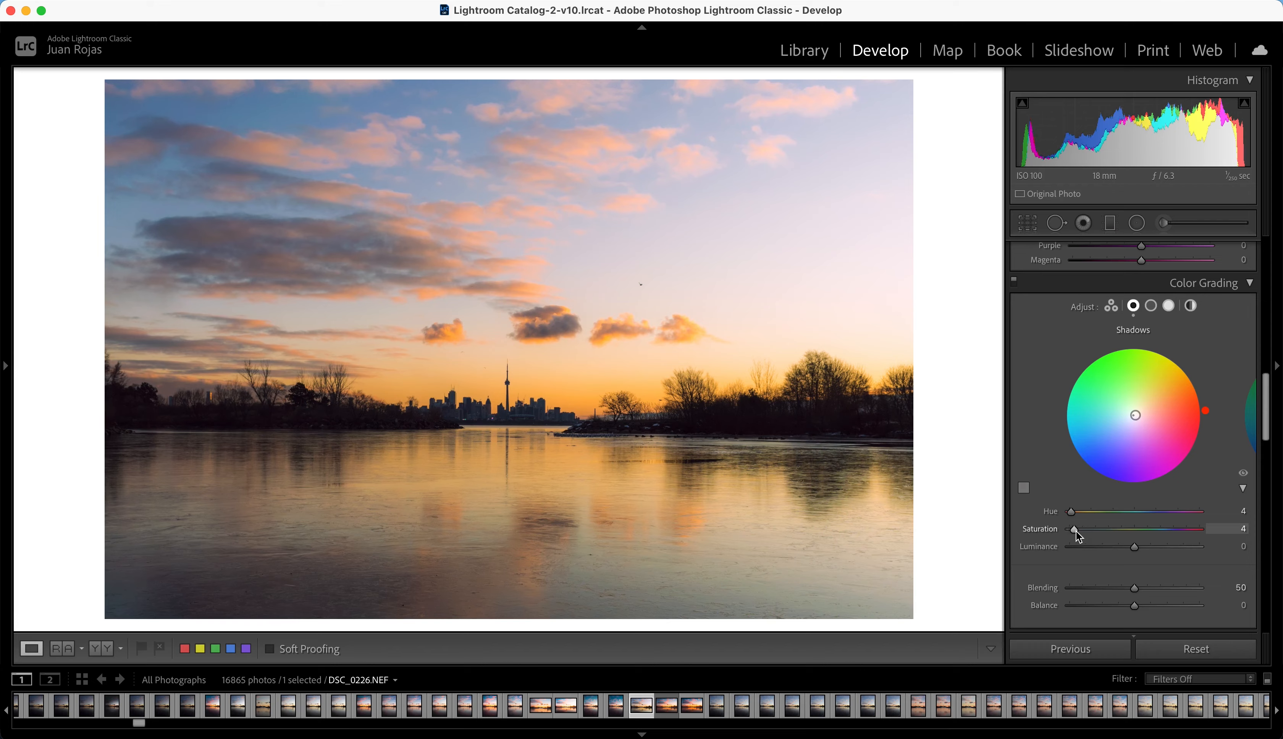
pyautogui.click(1135, 546)
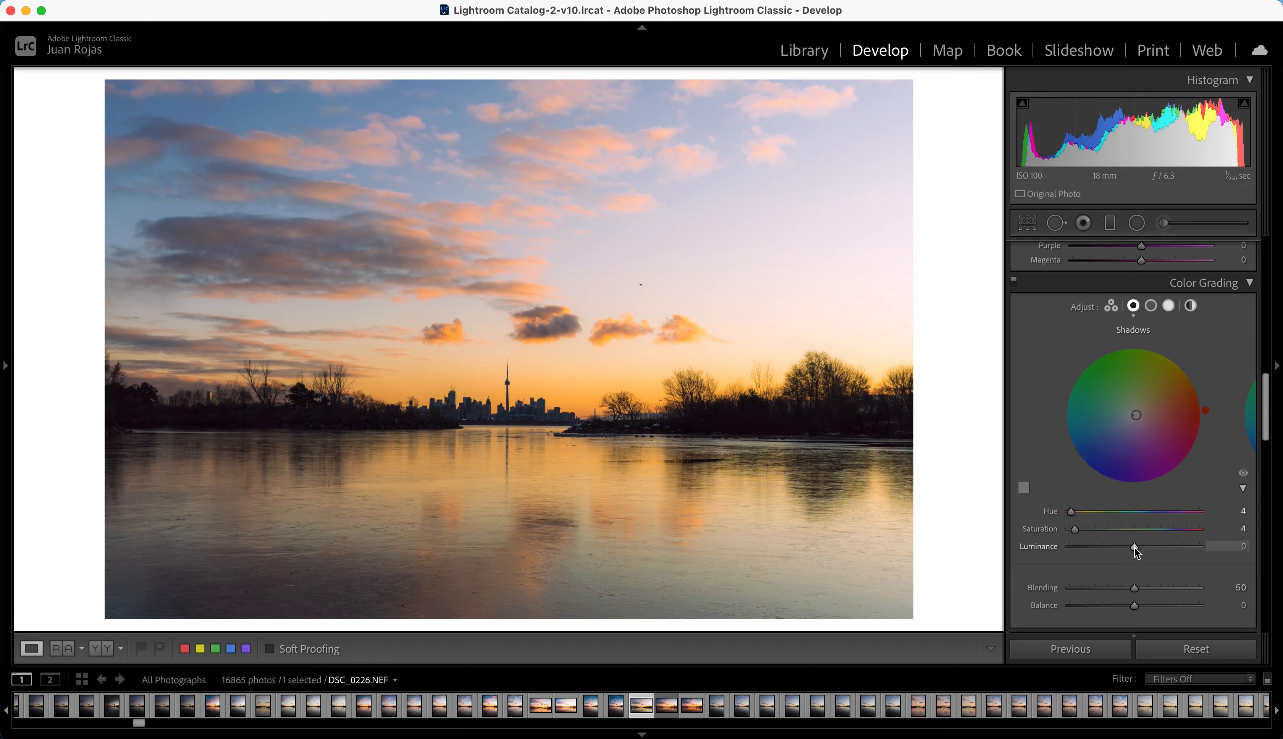
pyautogui.moveTo(1135, 547); pyautogui.dragTo(1129, 547)
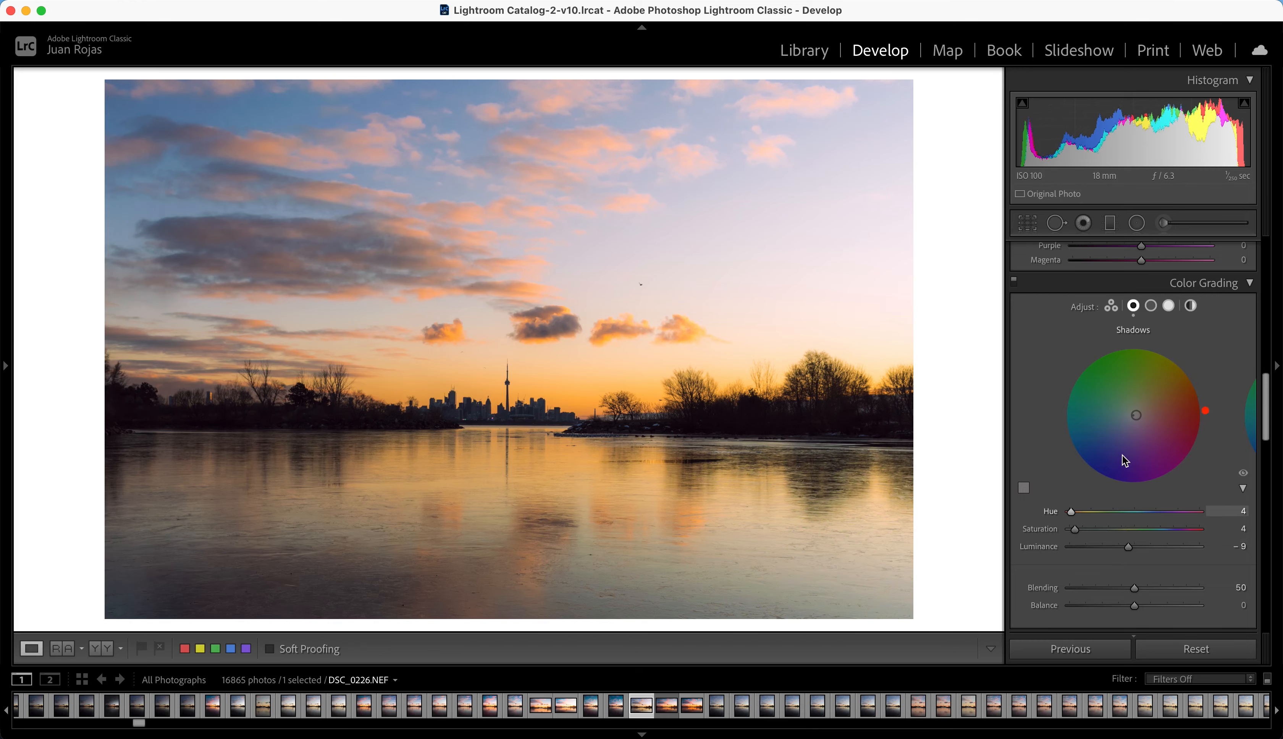
# Step: Color-grade the midtones with hue 215 and saturation 13, and open the color wheel for the highlights
pyautogui.click(1151, 308)
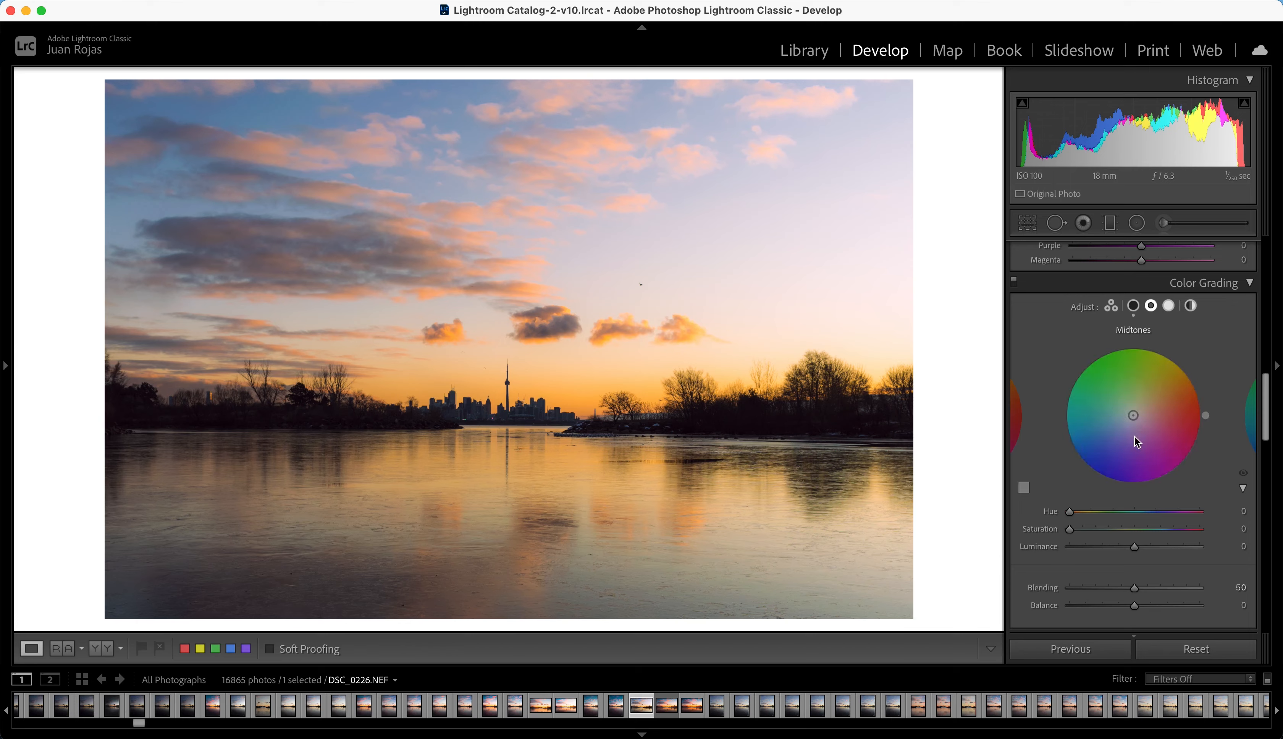
pyautogui.moveTo(1070, 512); pyautogui.dragTo(1149, 519)
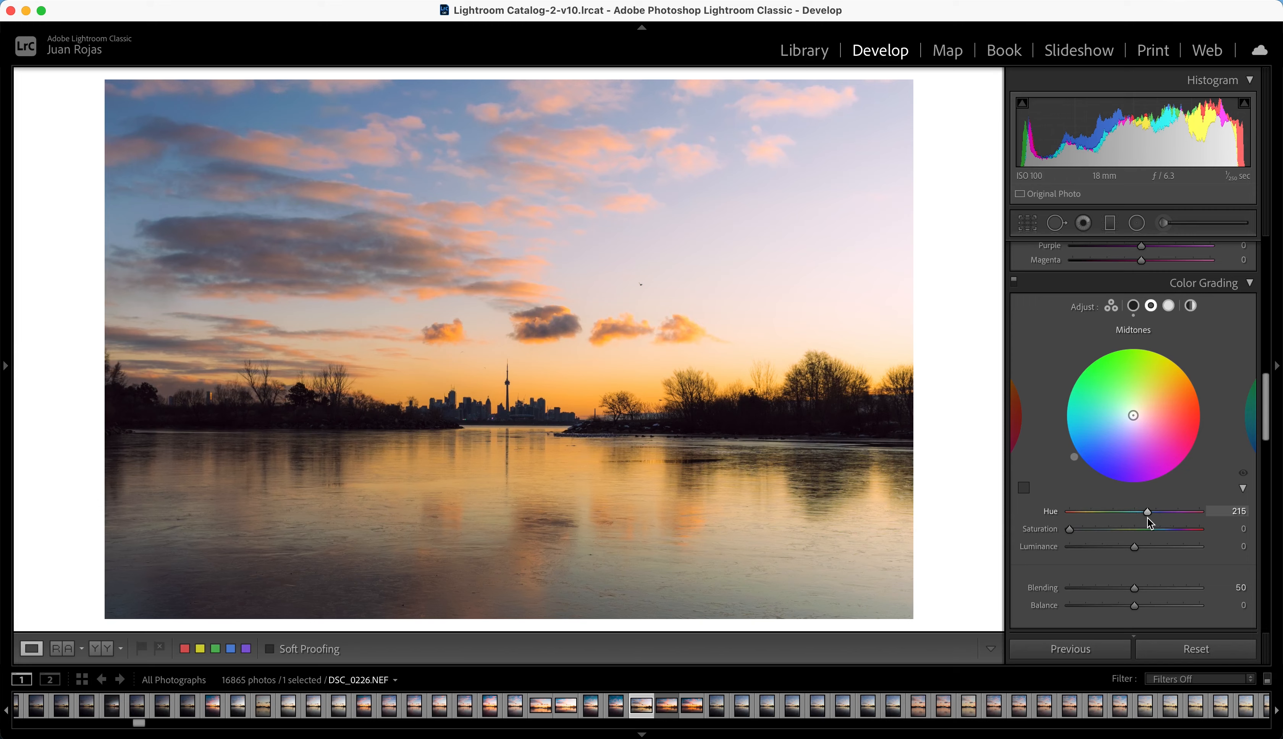
pyautogui.moveTo(1073, 529); pyautogui.dragTo(1088, 529)
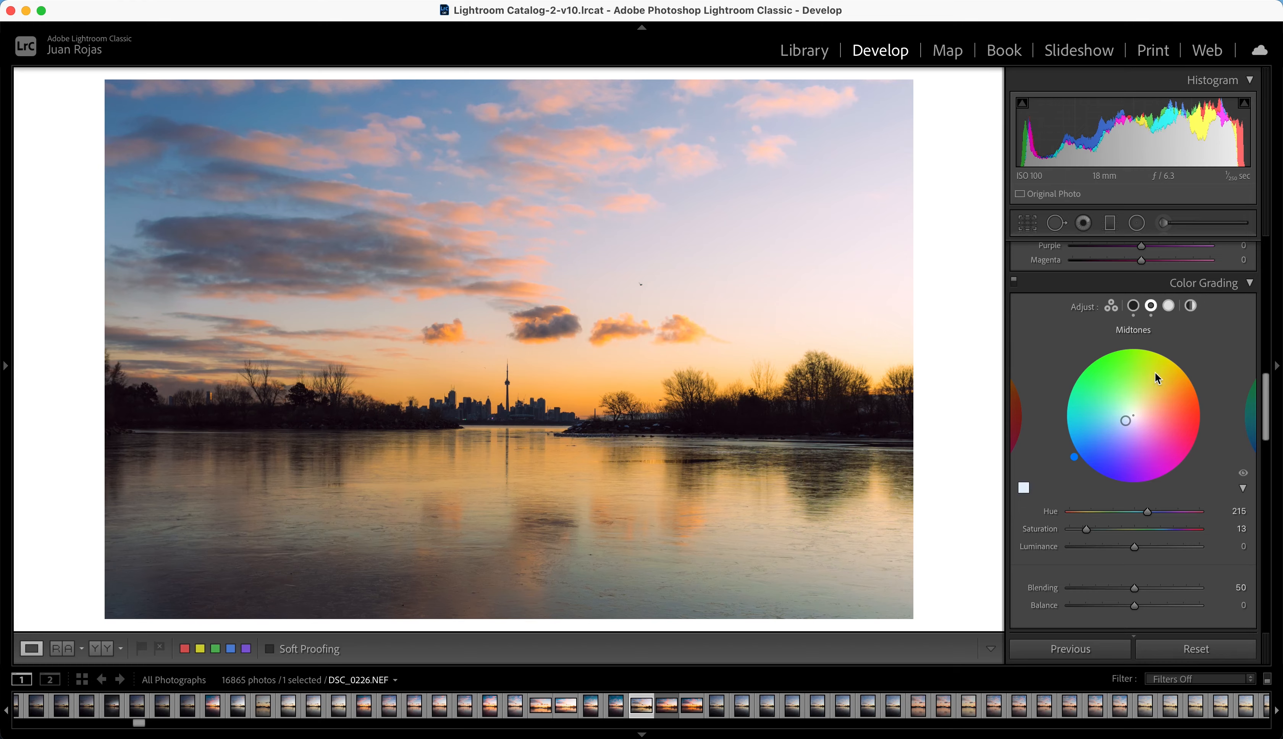
pyautogui.click(1168, 307)
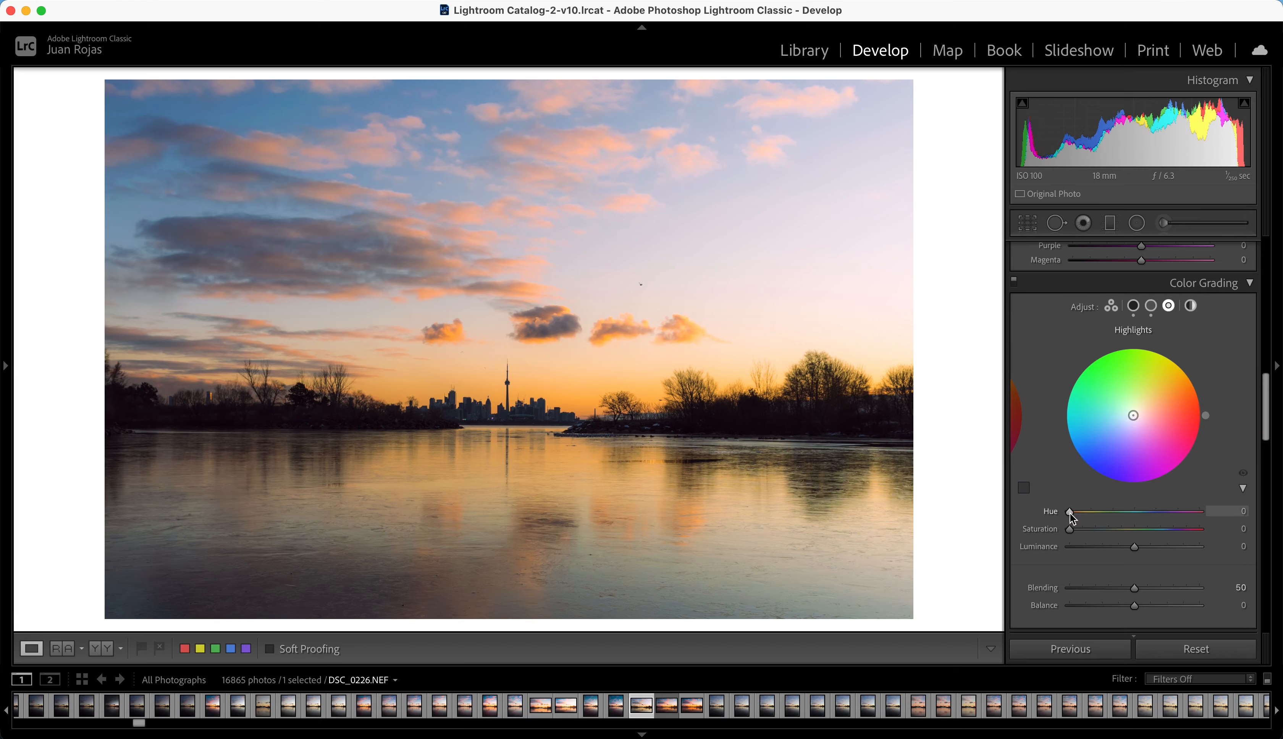
# Step: Set the sharpening masking to 77, detail to 24 and radius to 0.8, and return to the full view of the photo
pyautogui.scroll(-10, 1072, 517)
pyautogui.moveTo(1090, 474); pyautogui.dragTo(1172, 519)
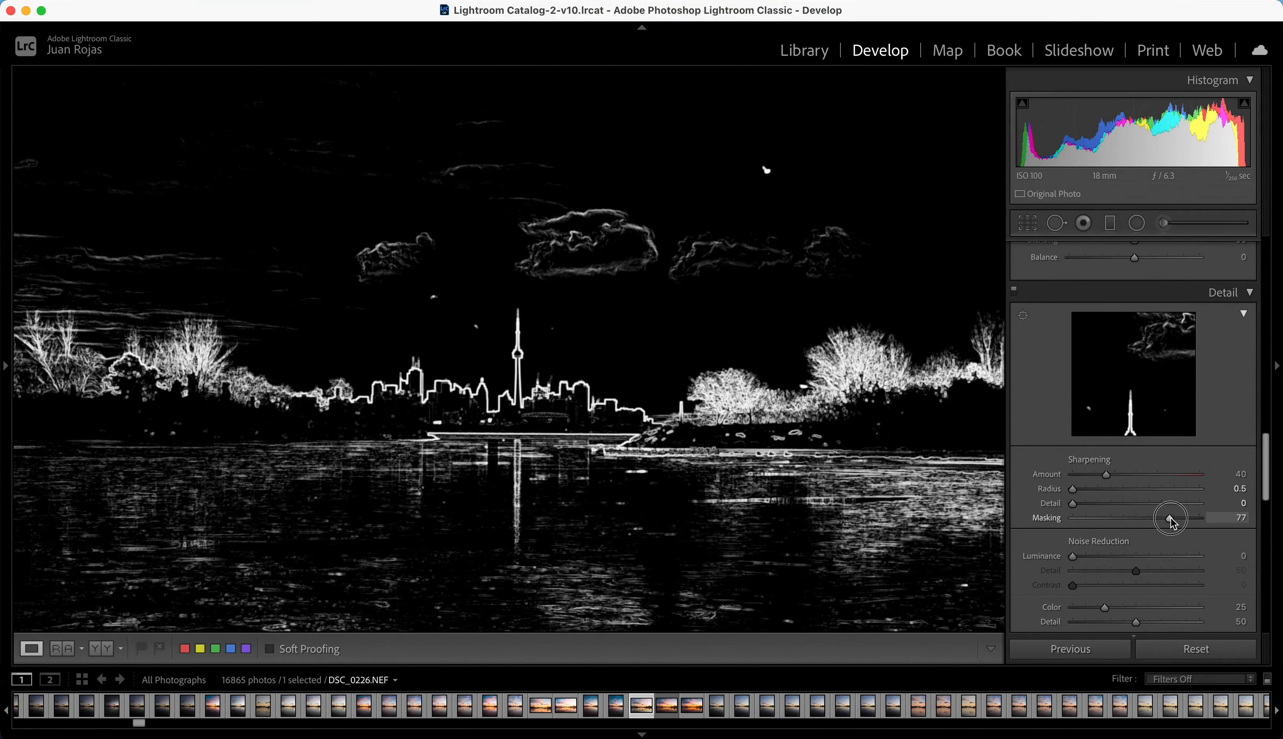
pyautogui.moveTo(1073, 504); pyautogui.dragTo(1103, 504)
pyautogui.moveTo(1073, 490); pyautogui.dragTo(1088, 490)
pyautogui.click(513, 406)
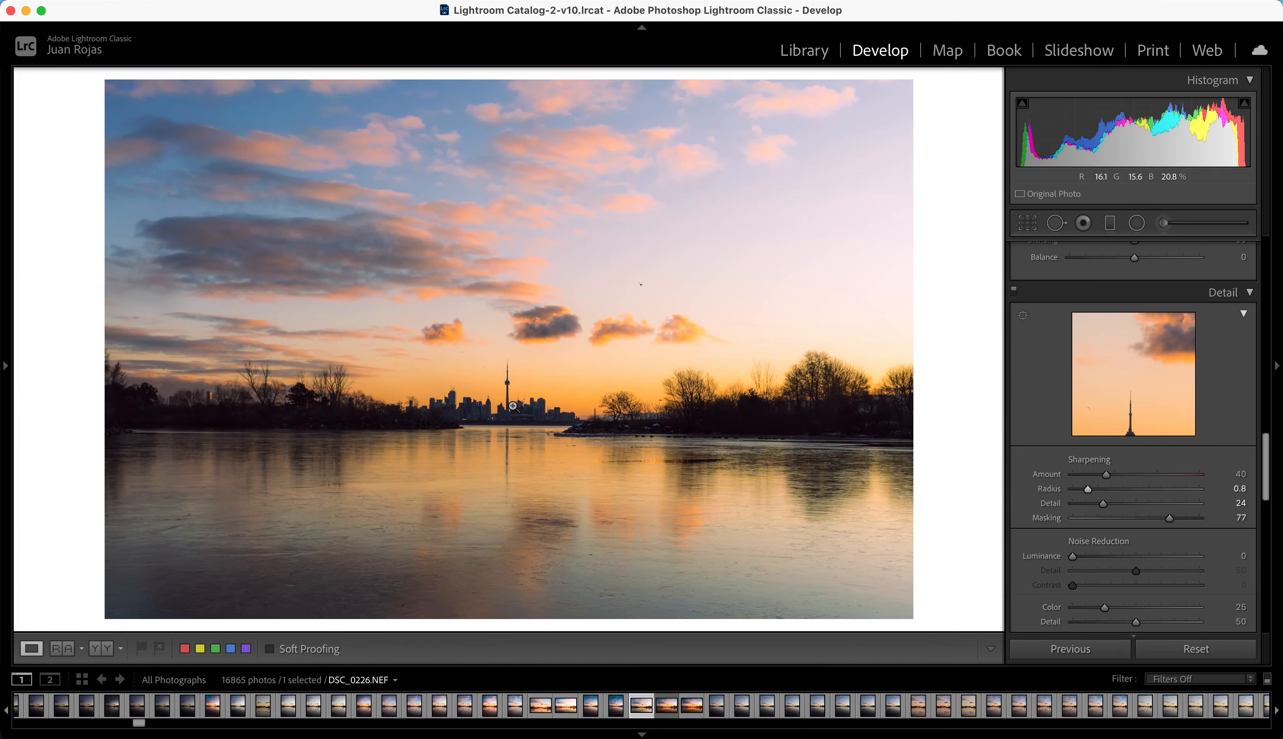
# Step: Compare the finished edit with the original photo twice to review all the adjustments
pyautogui.press('\\')
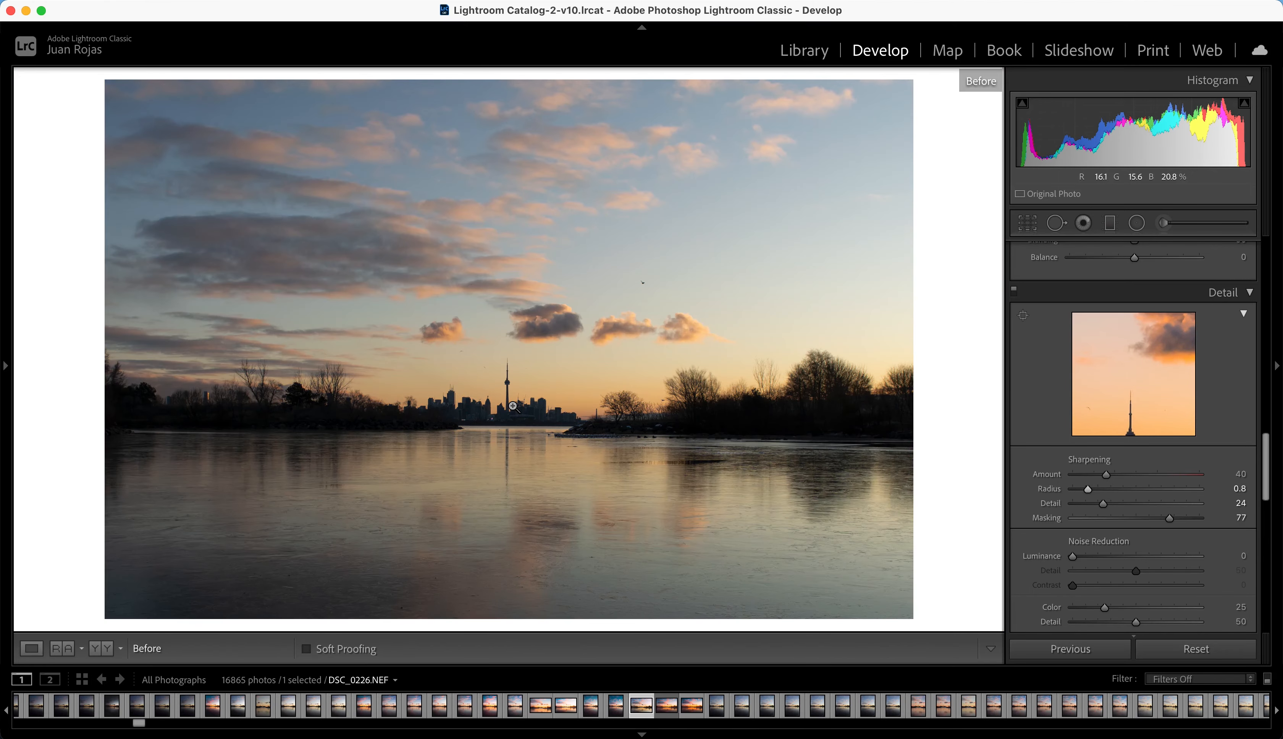
pyautogui.press('\\')
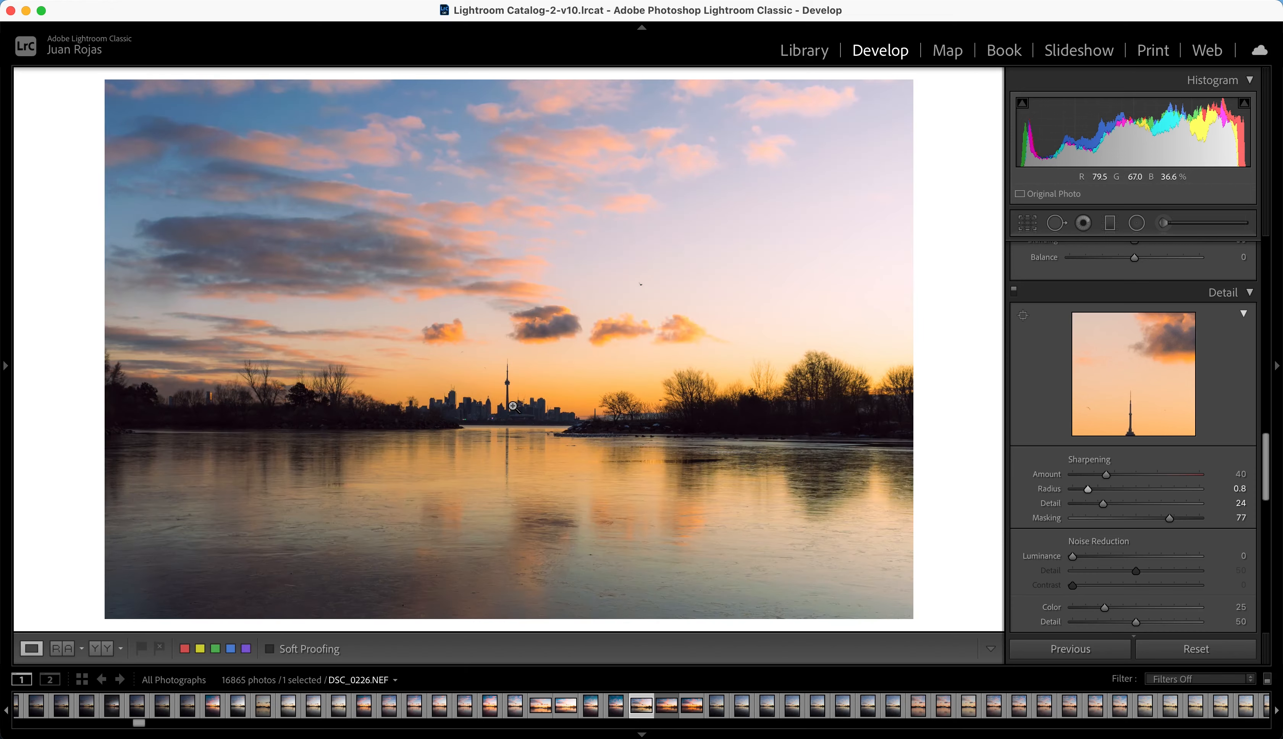
pyautogui.press('\\')
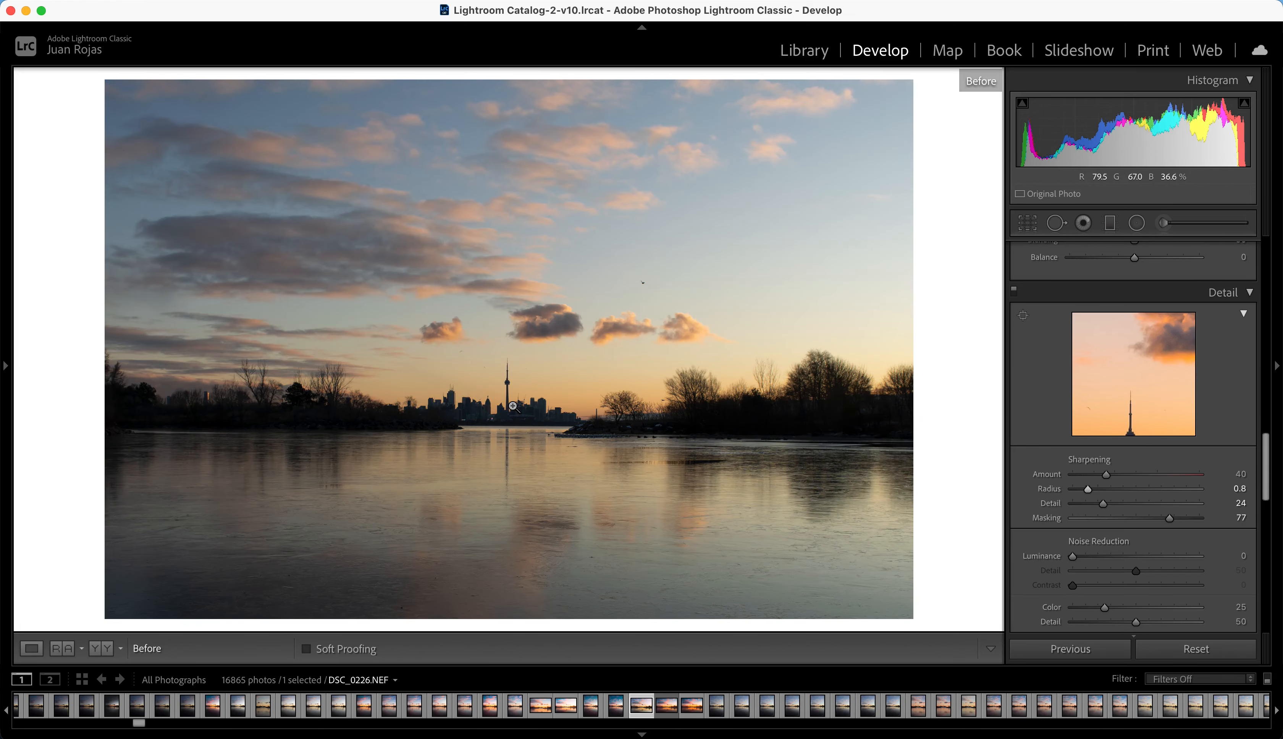
pyautogui.press('\\')
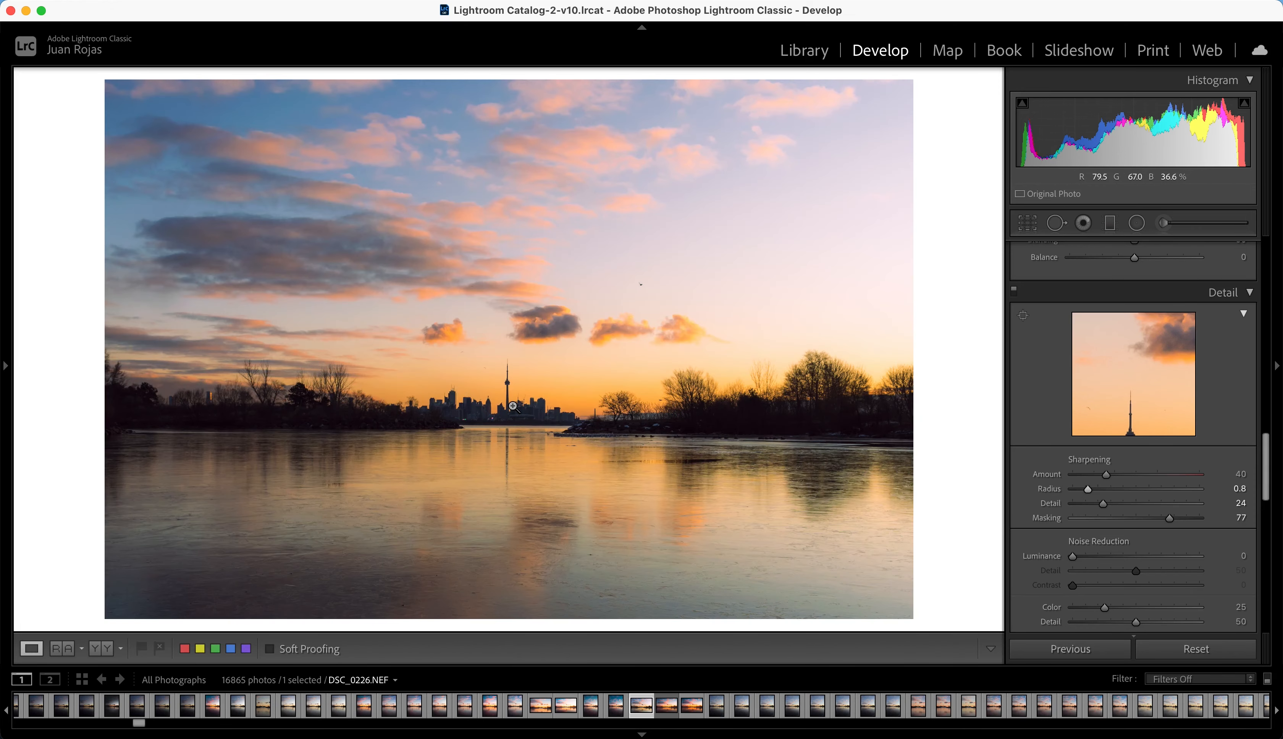
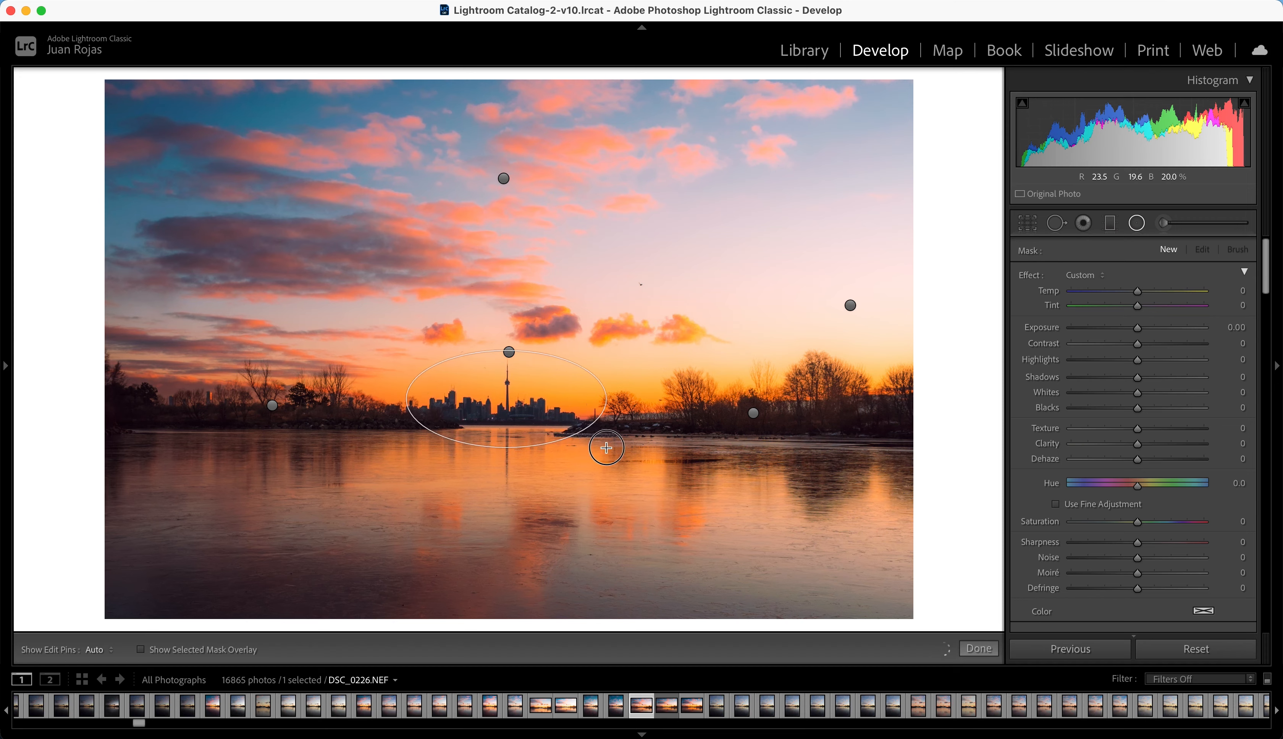
# Step: Center the radial mask on the skyline, limit it to luminance range 0/28, and raise its exposure slightly
pyautogui.press('o')
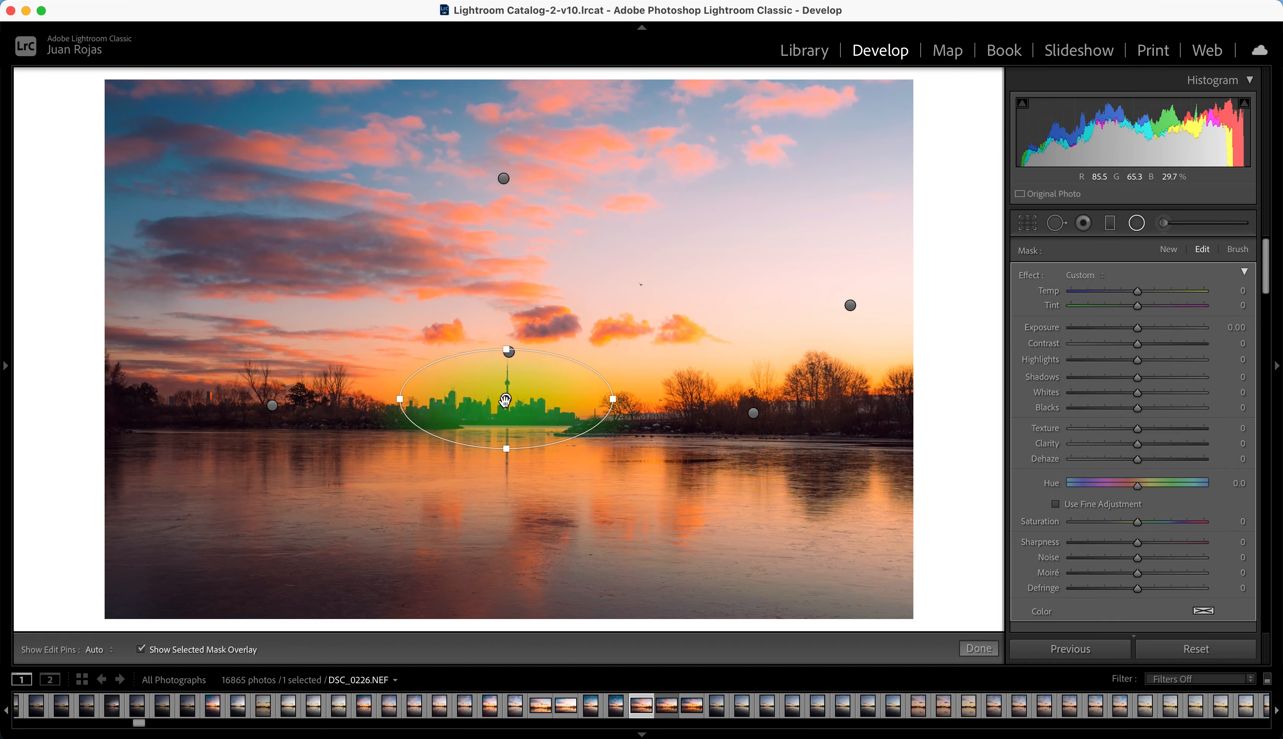
pyautogui.moveTo(506, 399); pyautogui.dragTo(510, 405)
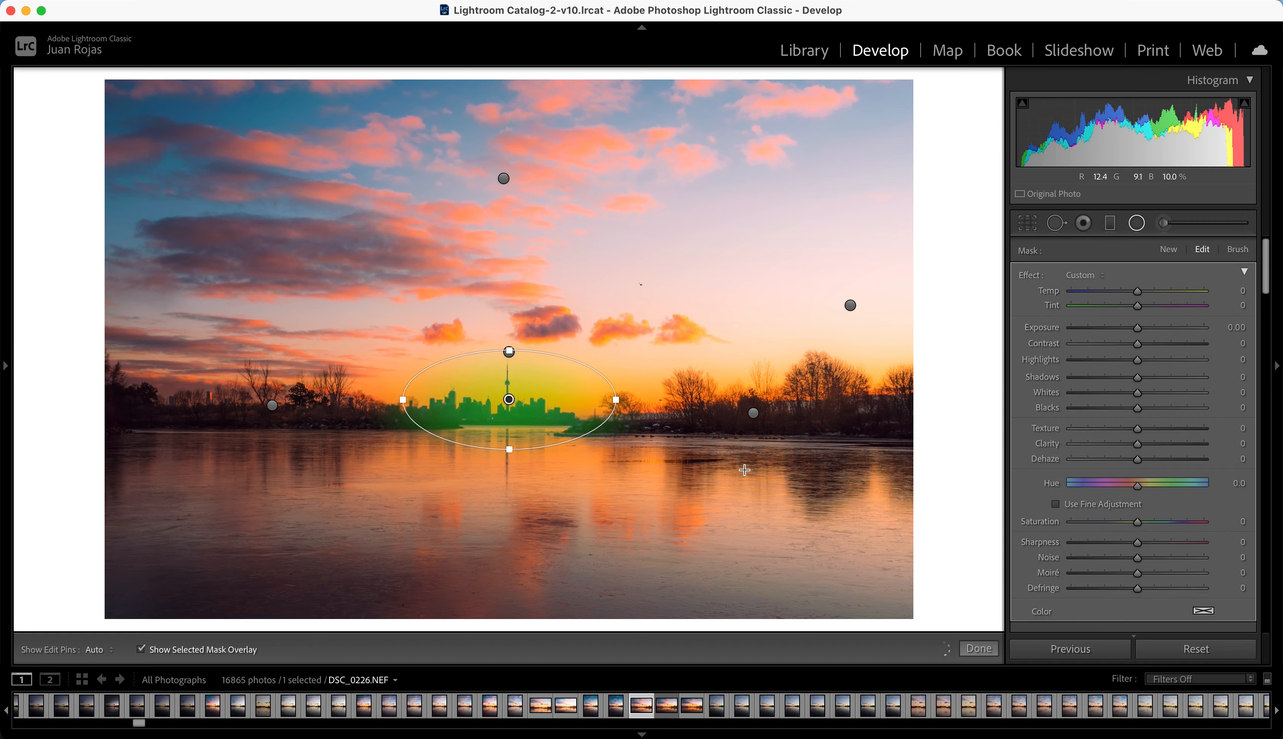
pyautogui.scroll(-5, 1089, 554)
pyautogui.click(1137, 527)
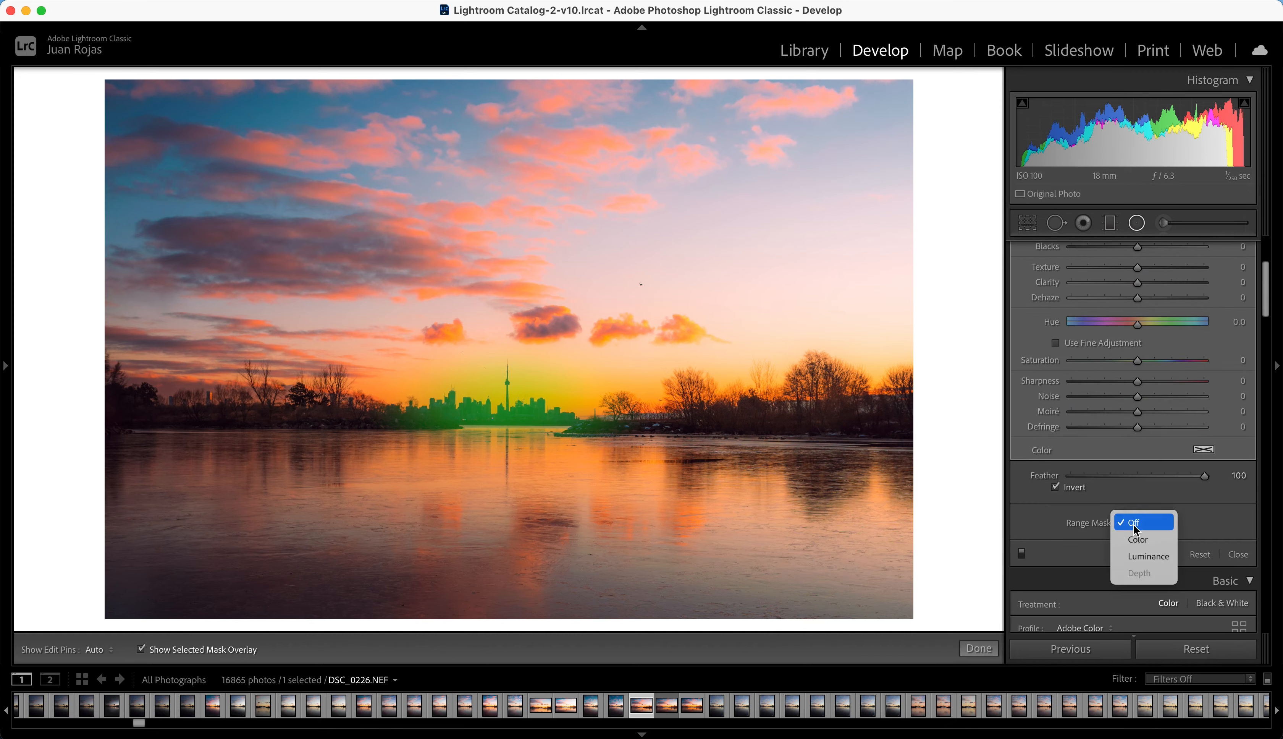
pyautogui.click(1146, 556)
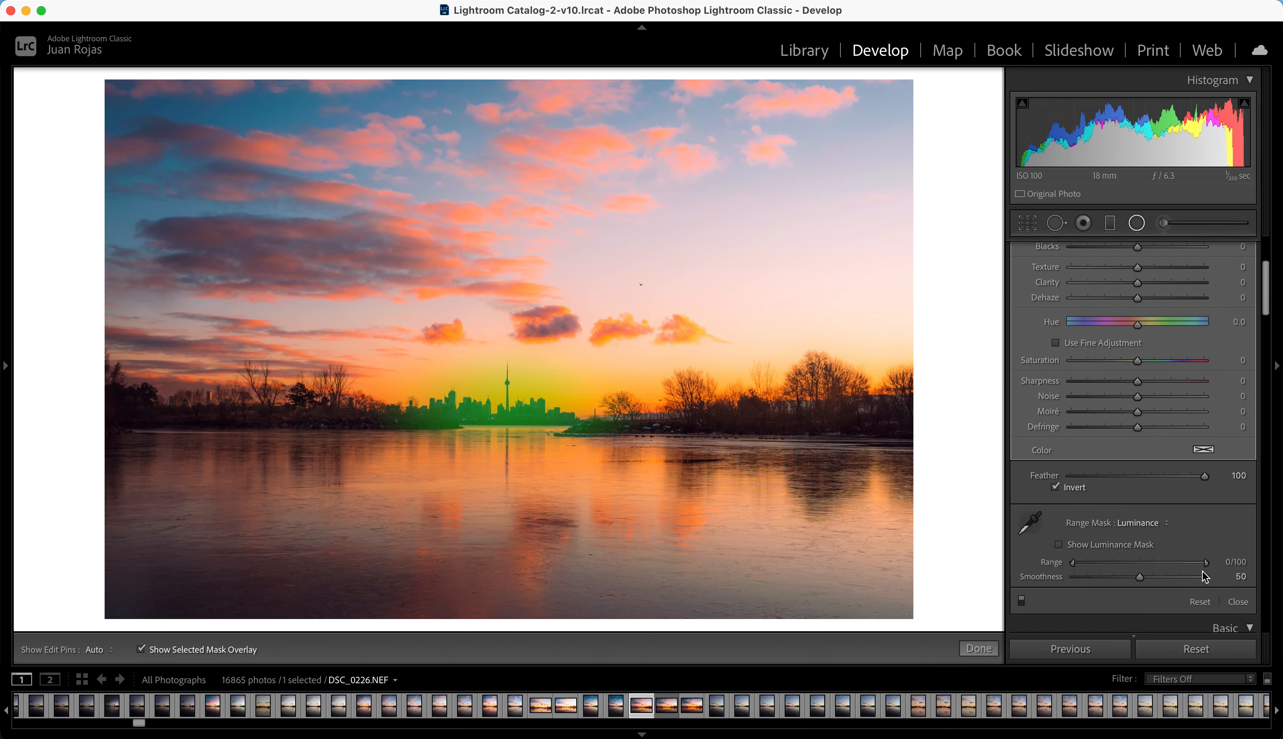
pyautogui.moveTo(1208, 564); pyautogui.dragTo(1112, 564)
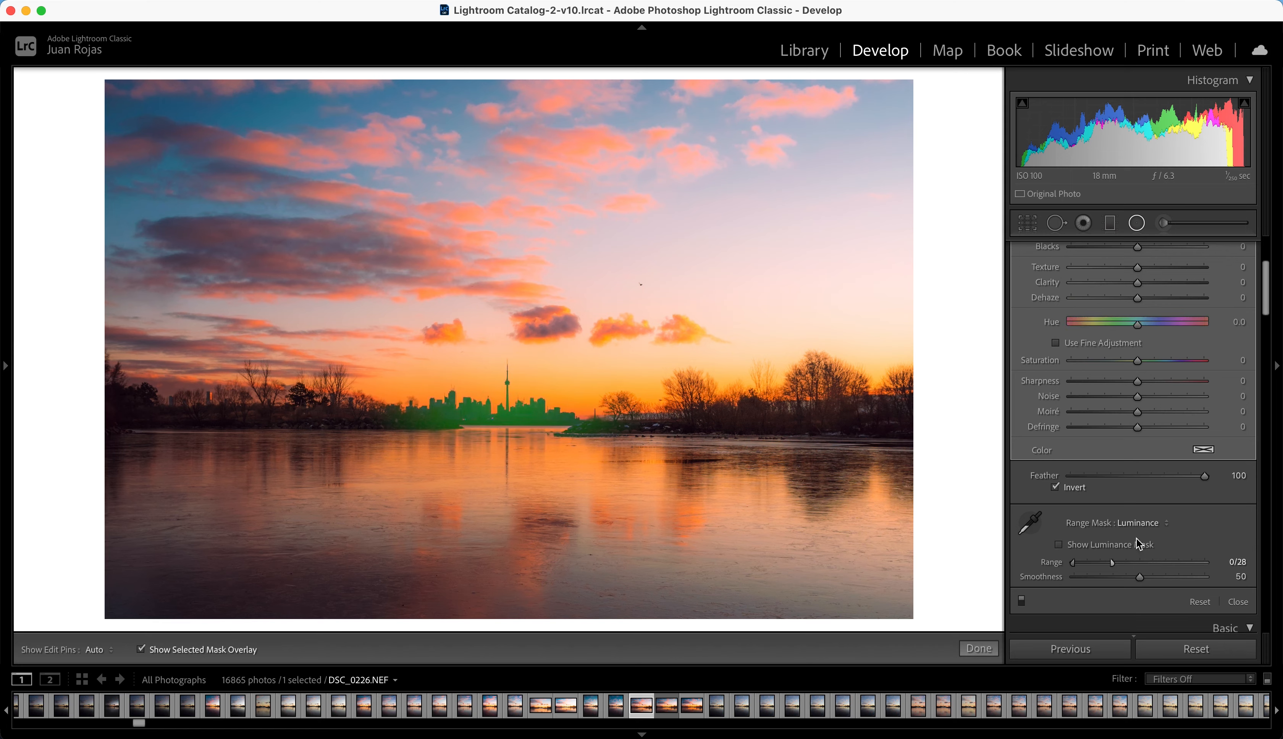
pyautogui.press('o')
pyautogui.scroll(6, 1159, 521)
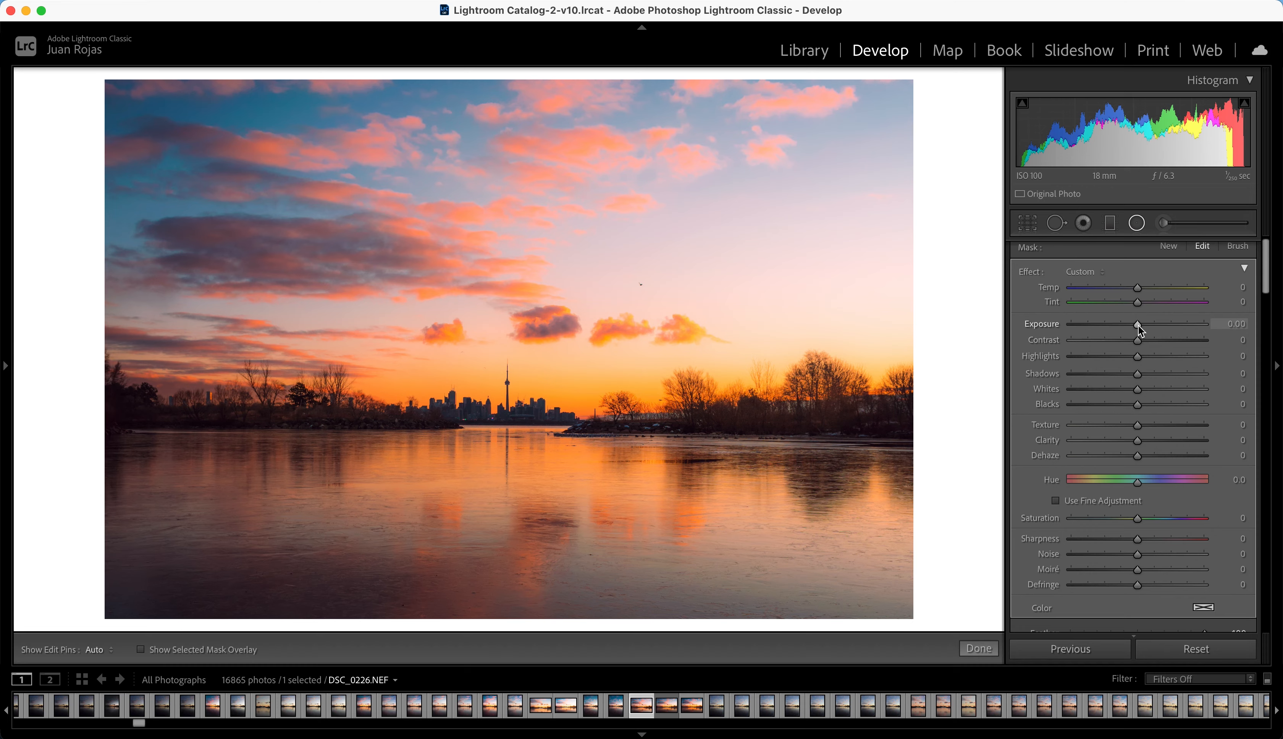
pyautogui.moveTo(1138, 326); pyautogui.dragTo(1147, 326)
# Step: Add a wide radial mask spanning the whole horizon and center it on the skyline tower
pyautogui.click(1167, 247)
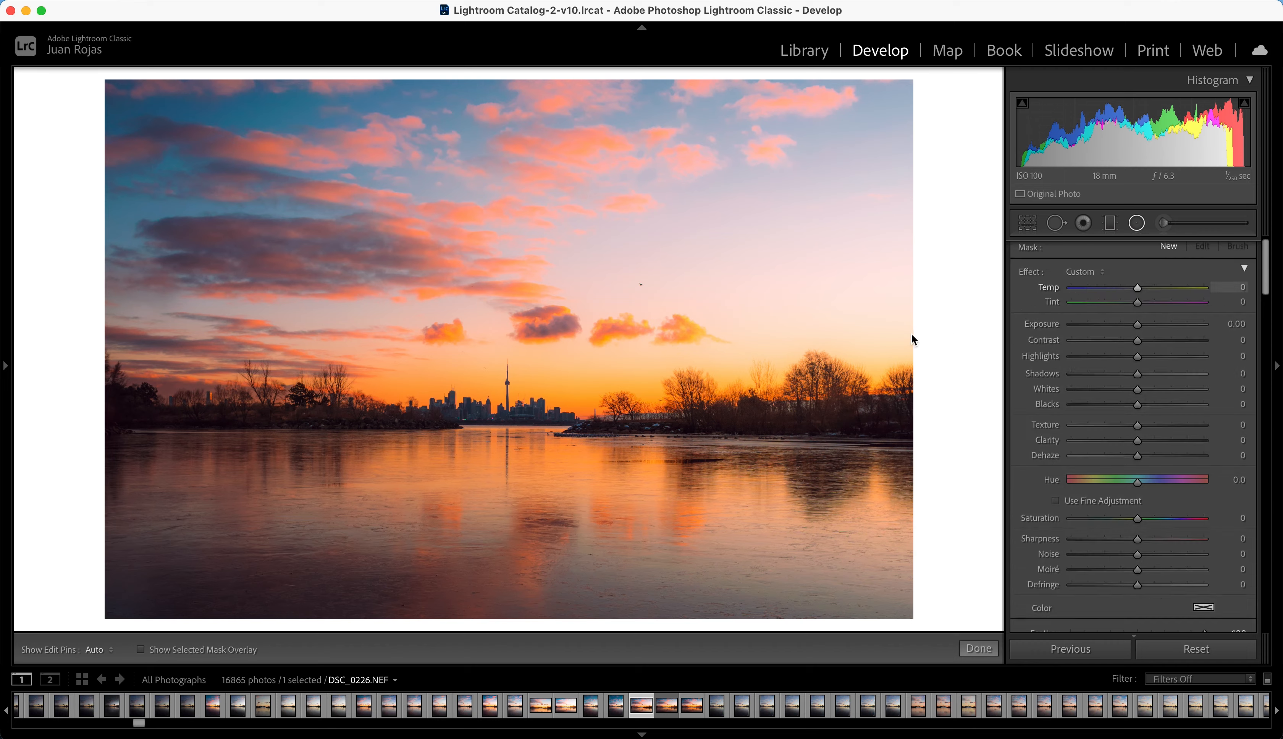
pyautogui.moveTo(509, 400); pyautogui.dragTo(960, 510)
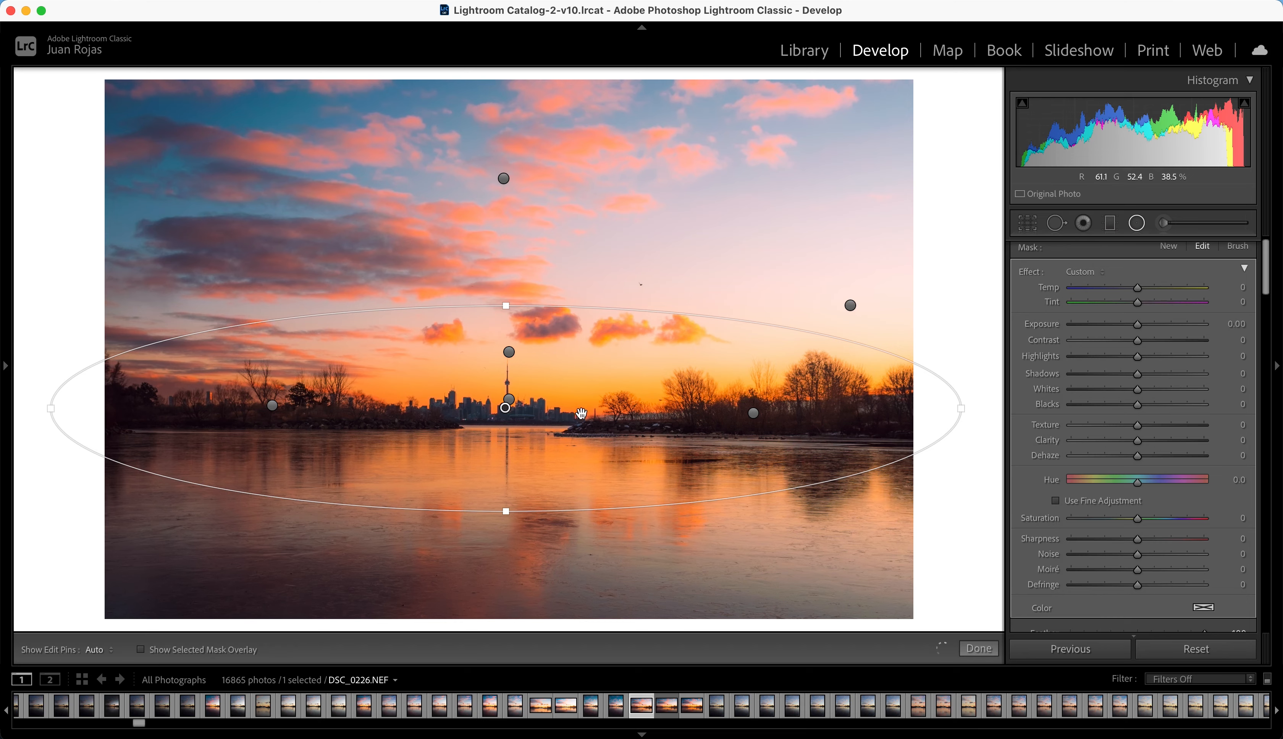
pyautogui.moveTo(505, 408); pyautogui.dragTo(510, 404)
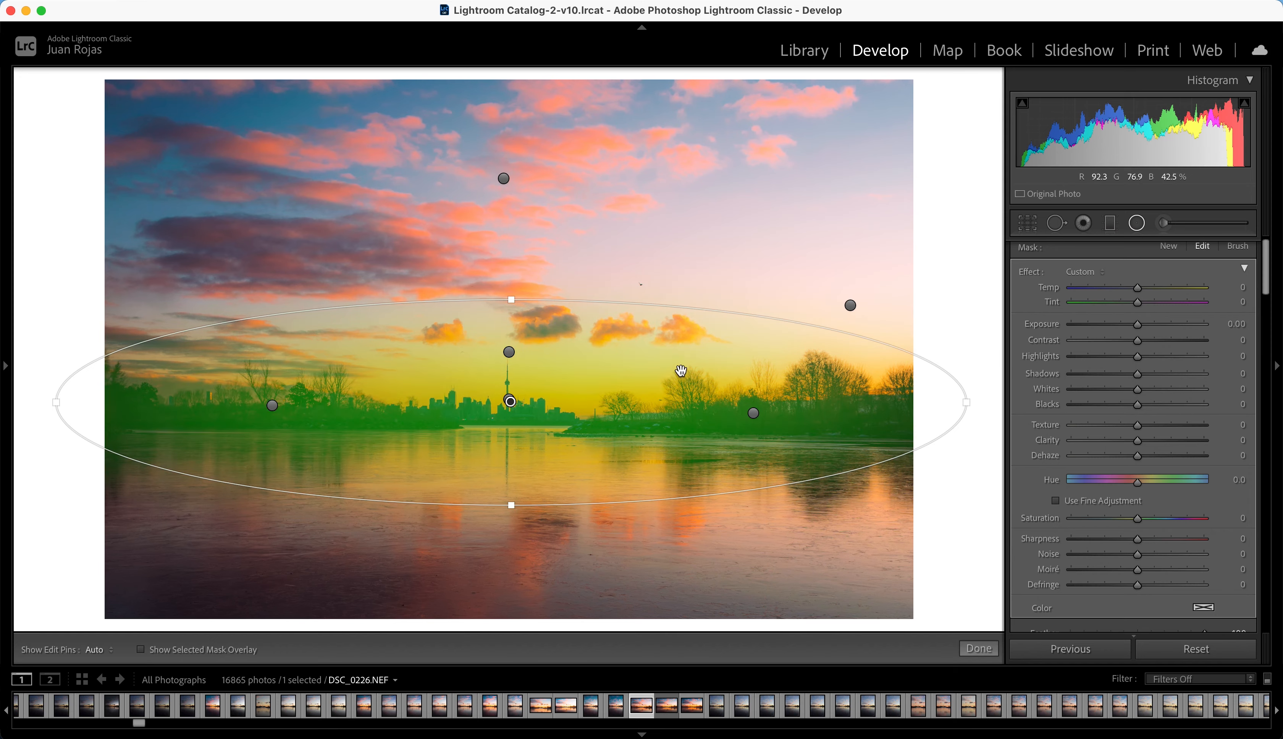
# Step: Set the wide horizon mask's temperature to 22, exposure to 0.21 and clarity to −16
pyautogui.moveTo(1140, 290); pyautogui.dragTo(1155, 289)
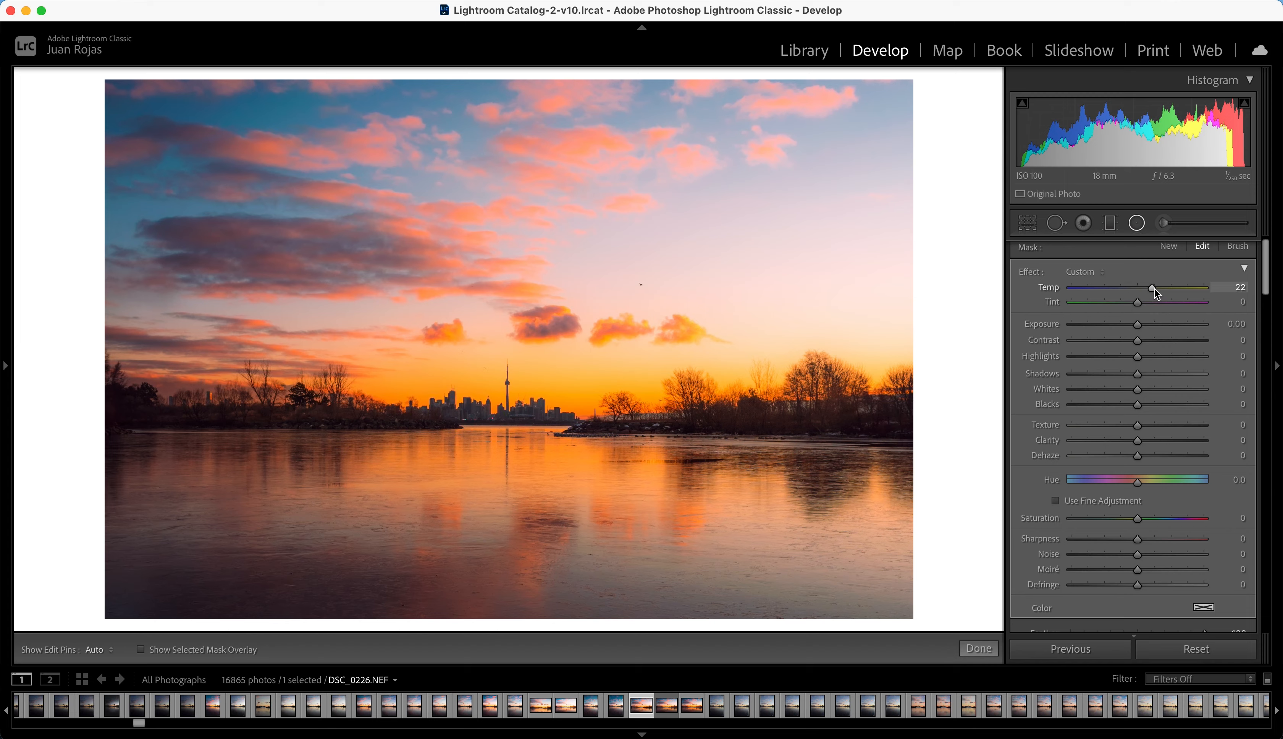
pyautogui.moveTo(1142, 324); pyautogui.dragTo(1145, 325)
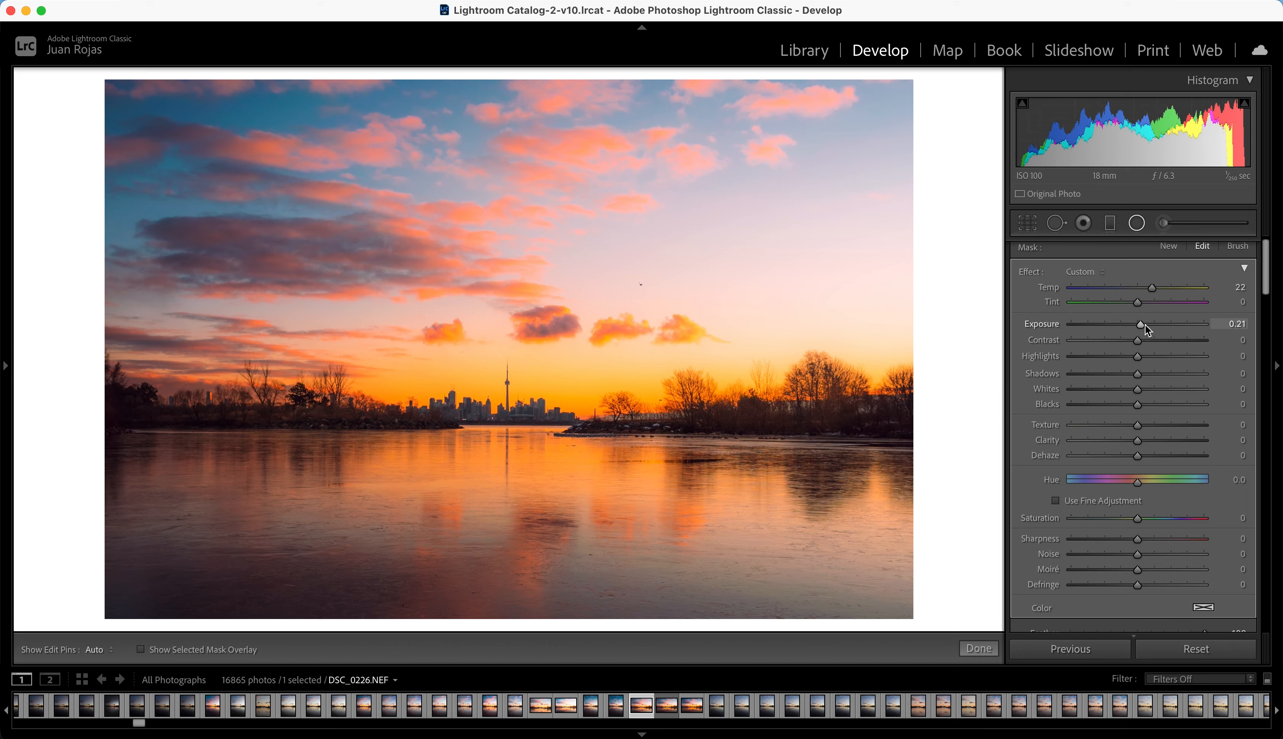
pyautogui.moveTo(1137, 443); pyautogui.dragTo(1129, 447)
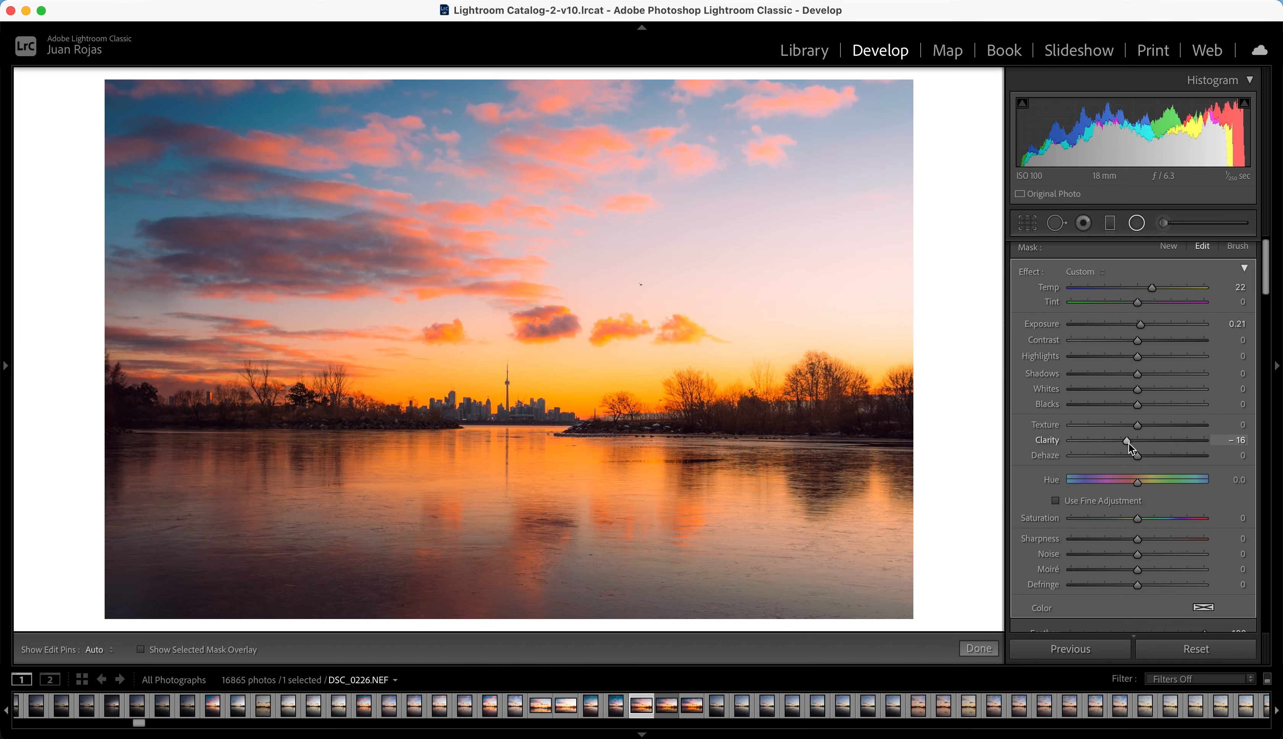
# Step: Add a graduated filter over the water, fading out at the skyline, with exposure −0.70 and reduced highlights
pyautogui.click(1110, 223)
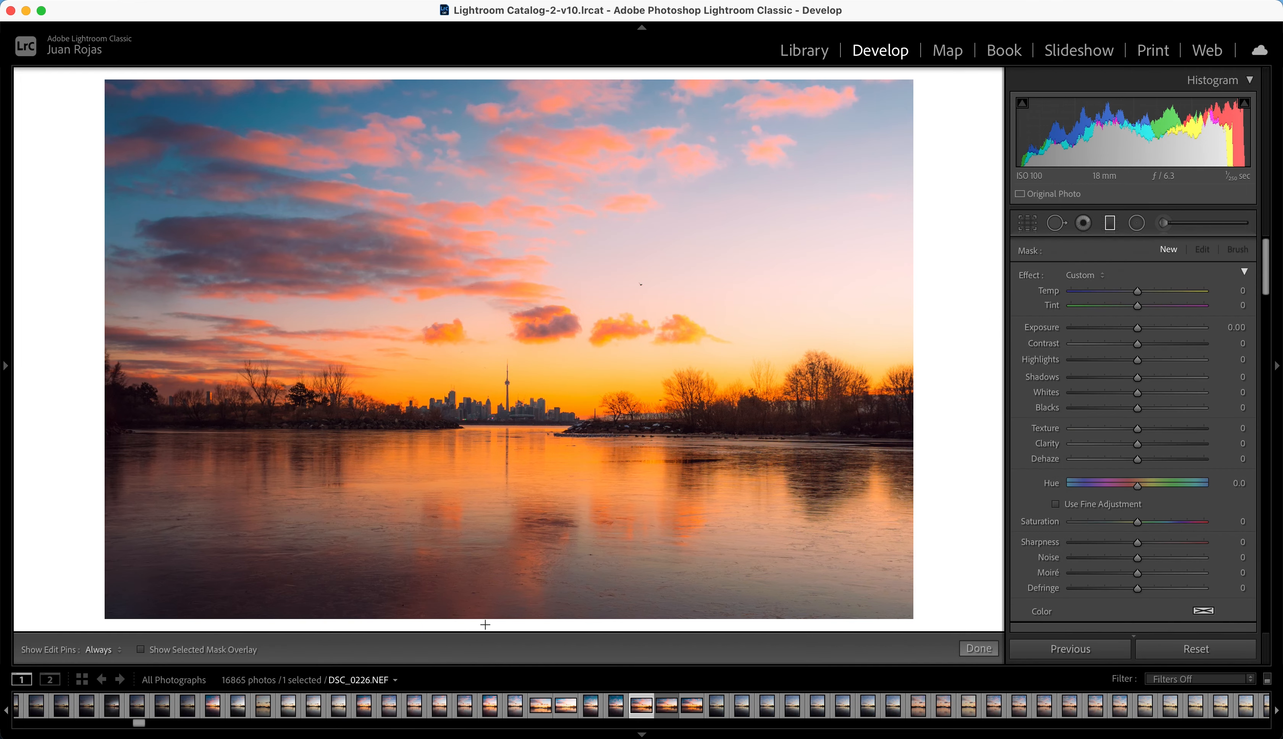
pyautogui.moveTo(483, 627); pyautogui.dragTo(526, 397)
pyautogui.press('o')
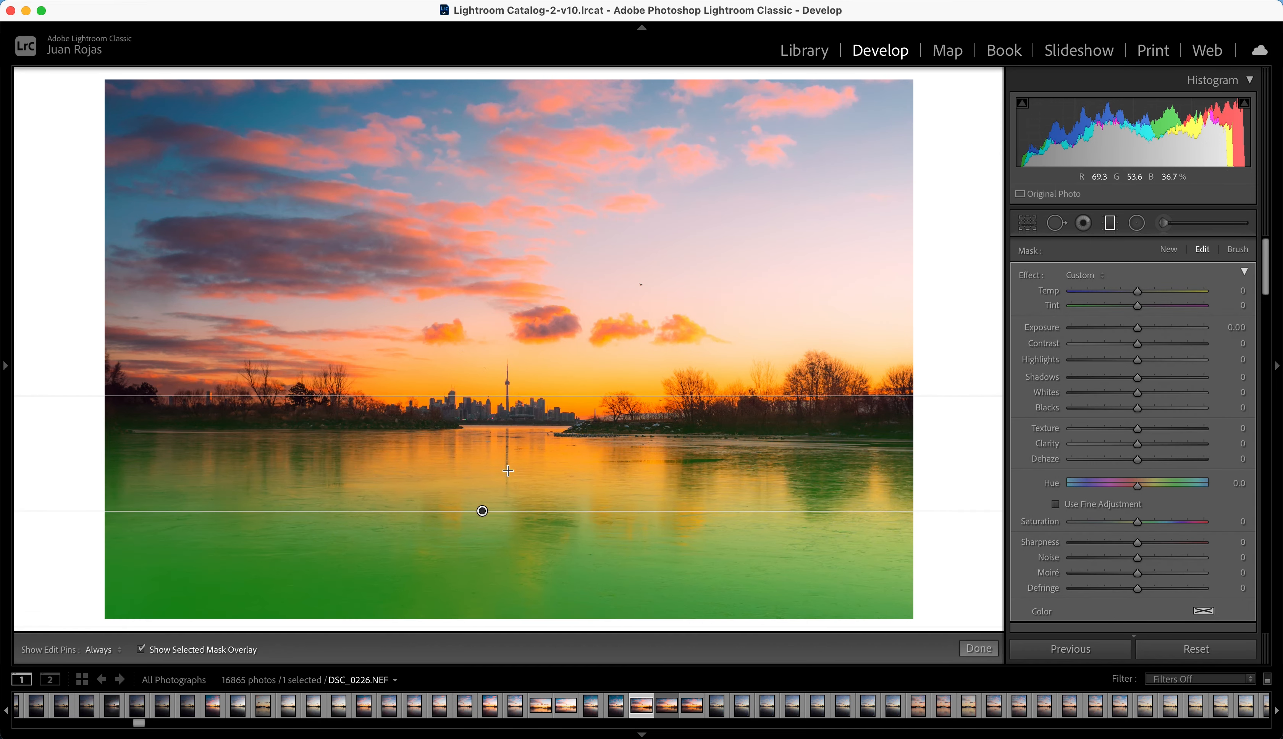
pyautogui.moveTo(483, 511); pyautogui.dragTo(512, 513)
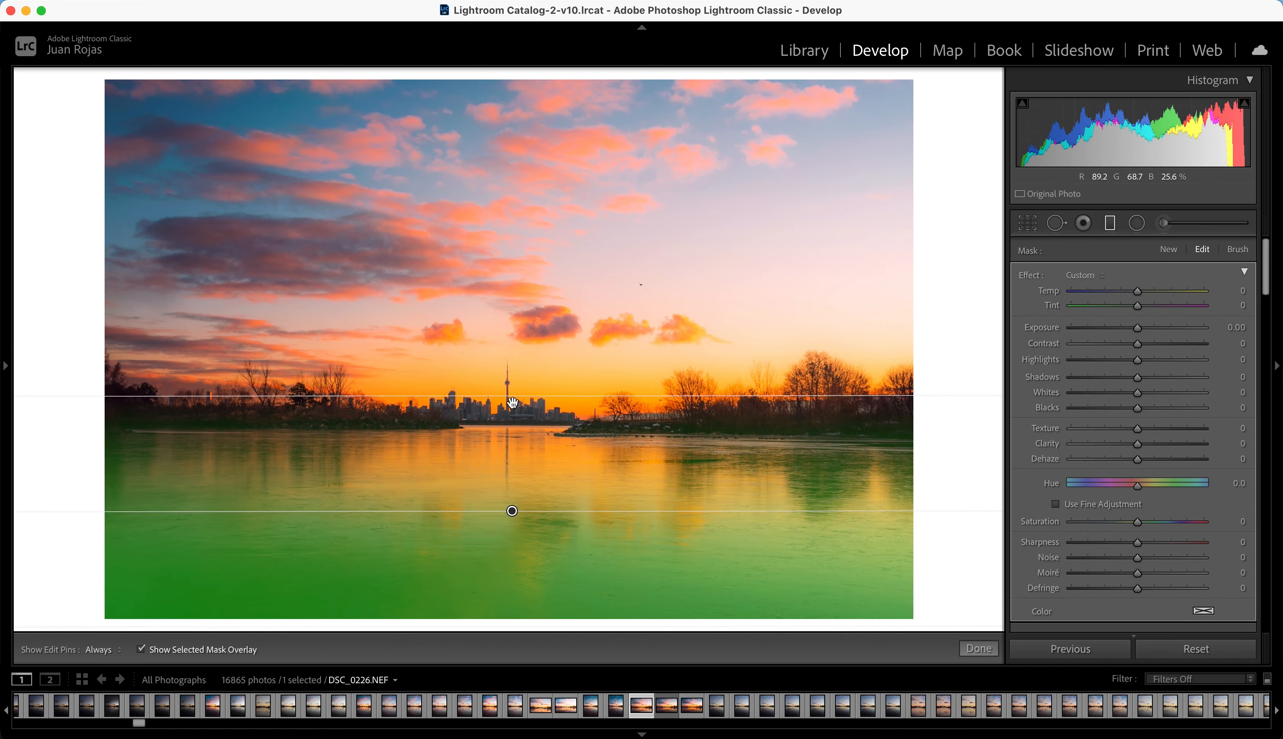
pyautogui.moveTo(512, 403); pyautogui.dragTo(512, 392)
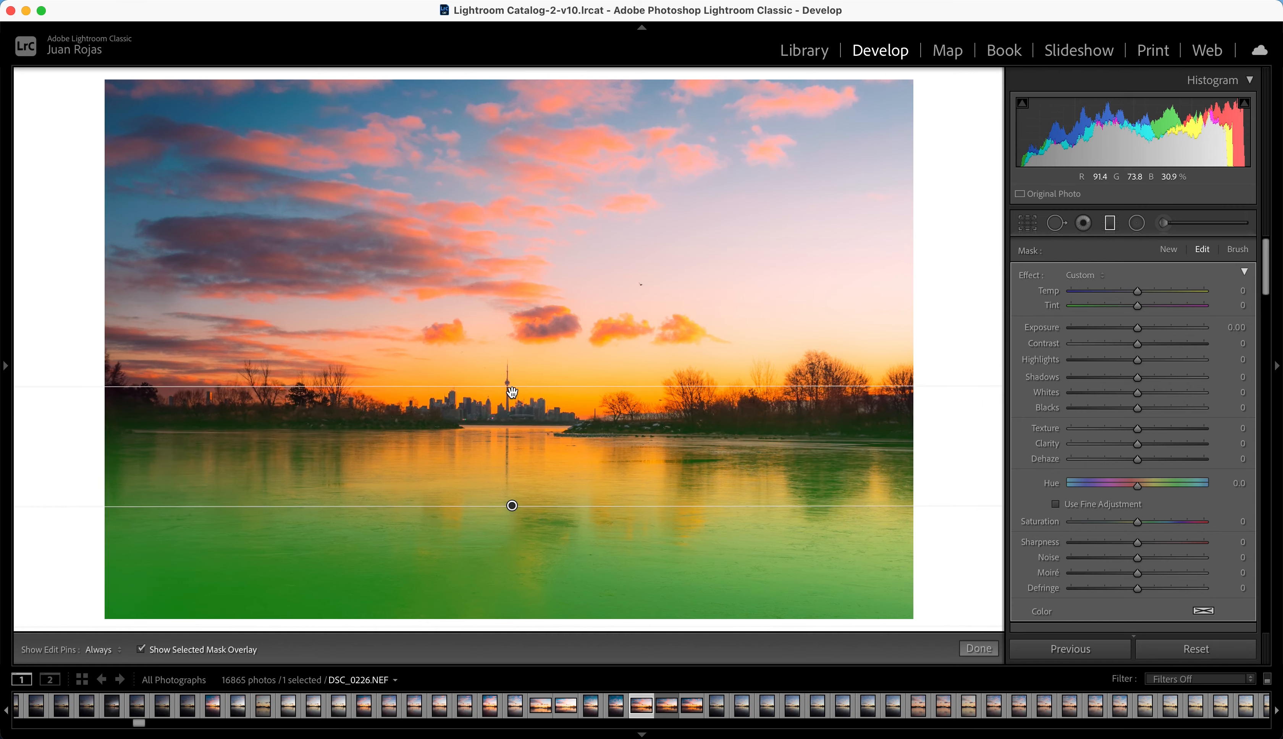
pyautogui.press('o')
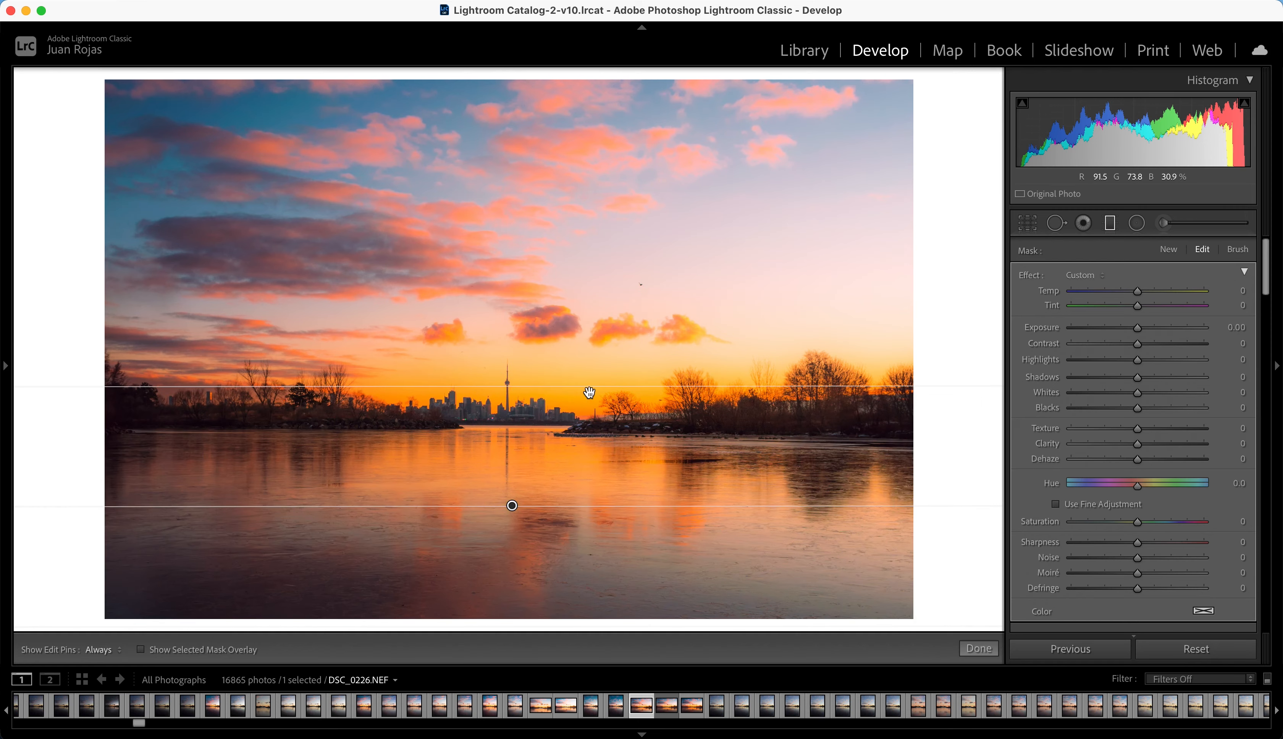
pyautogui.moveTo(1137, 330); pyautogui.dragTo(1128, 334)
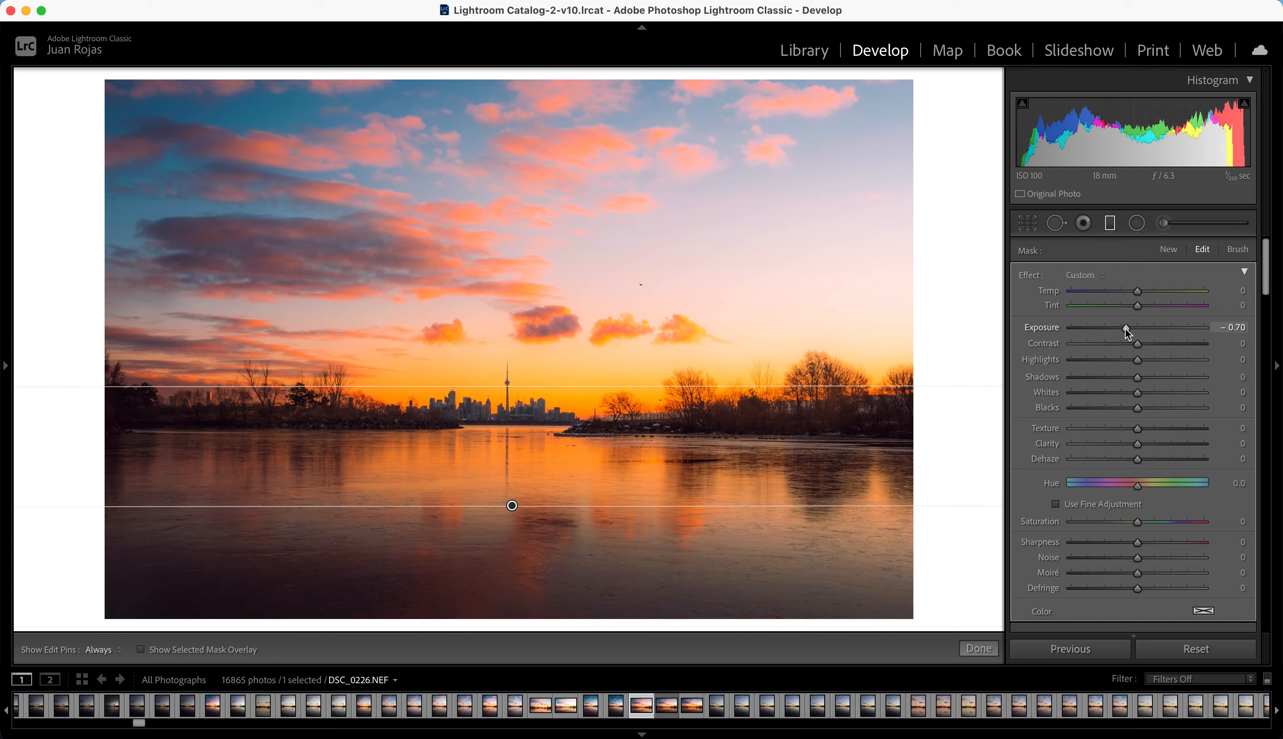
pyautogui.moveTo(1137, 360); pyautogui.dragTo(1117, 360)
# Step: Add a graduated filter fading down from the sky, with temperature −14, exposure 0.13, highlights −45 and shadows −28
pyautogui.click(1169, 250)
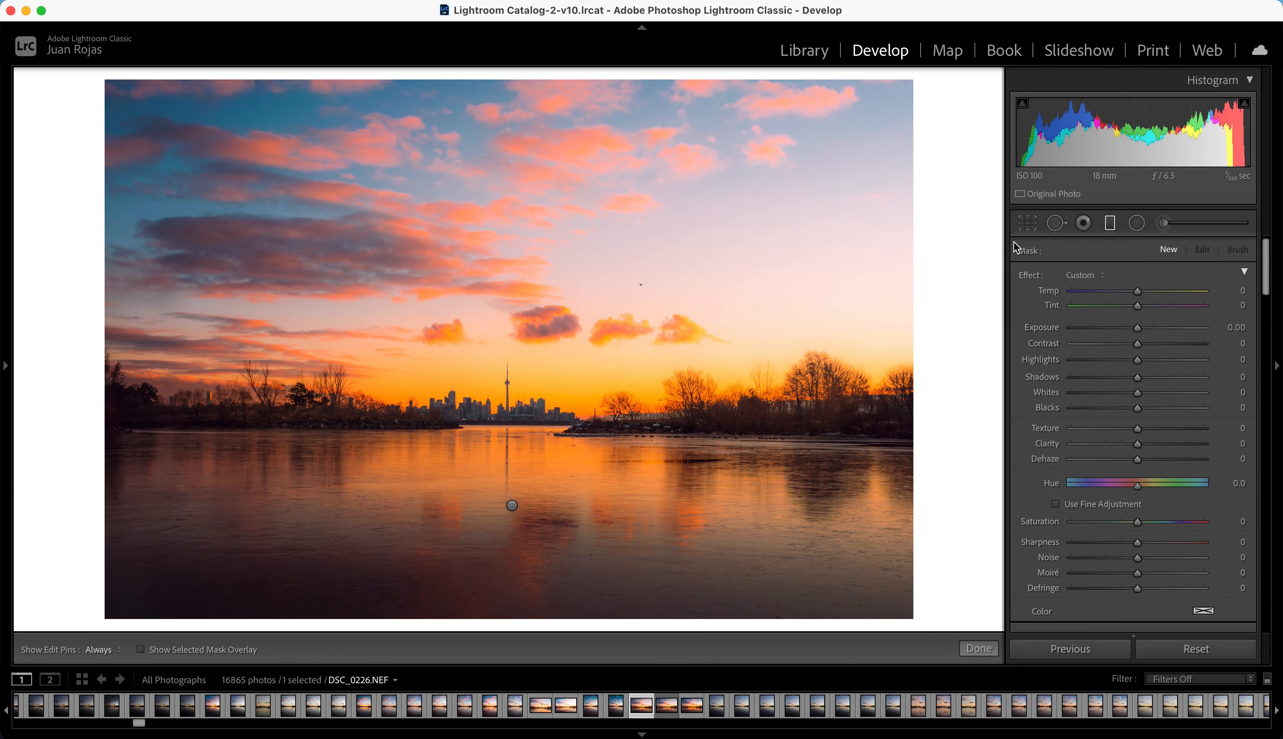
pyautogui.moveTo(516, 75); pyautogui.dragTo(545, 501)
pyautogui.press('o')
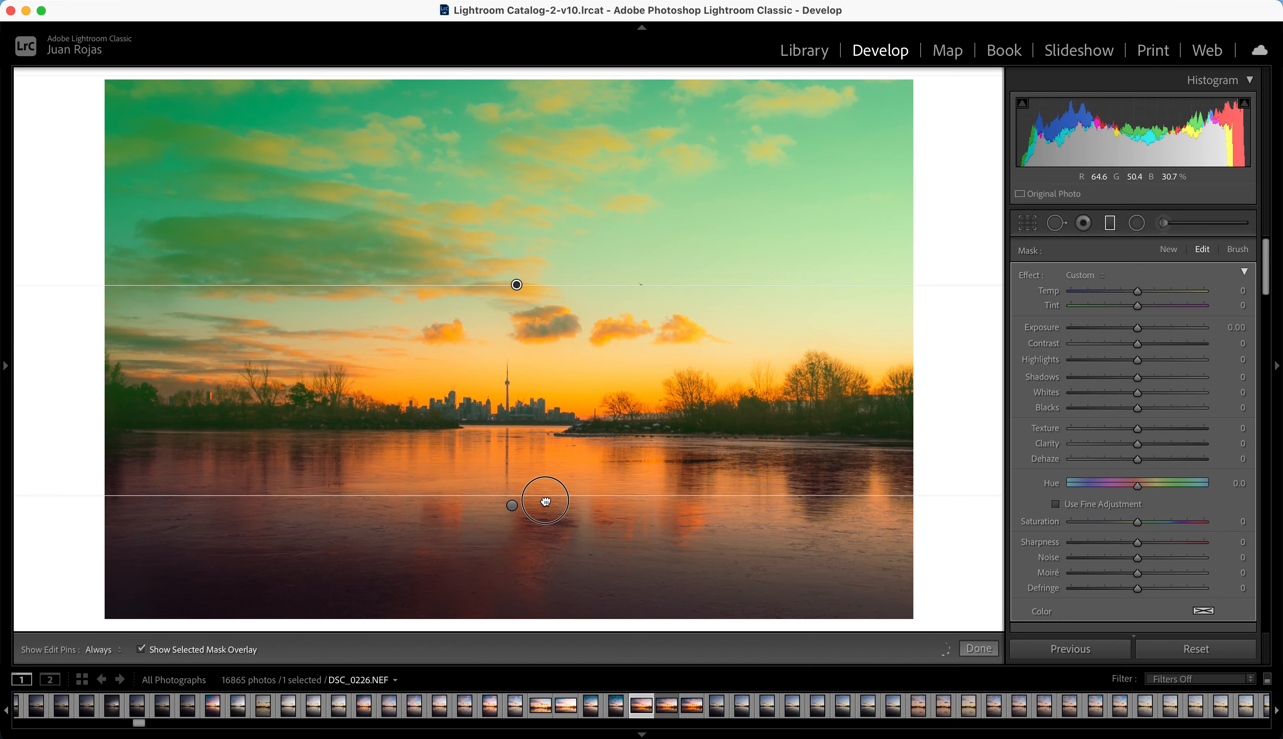
pyautogui.press('o')
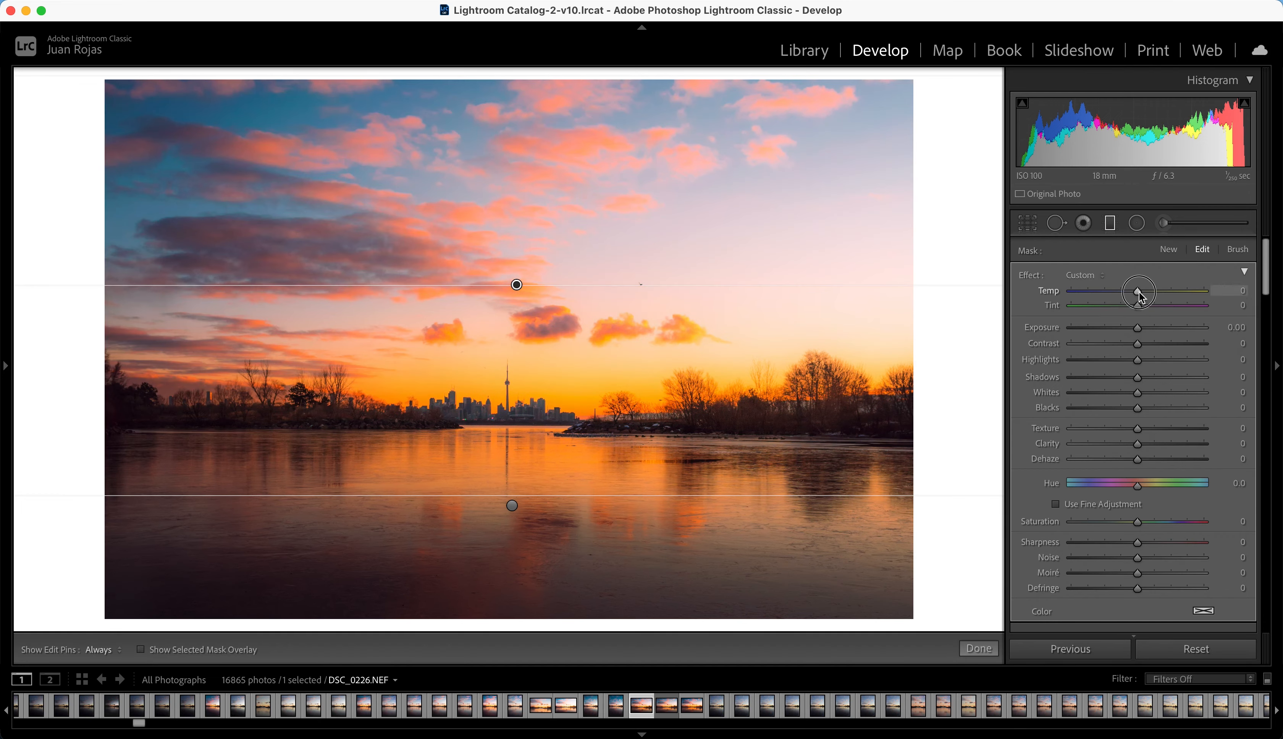
pyautogui.moveTo(1141, 296); pyautogui.dragTo(1130, 291)
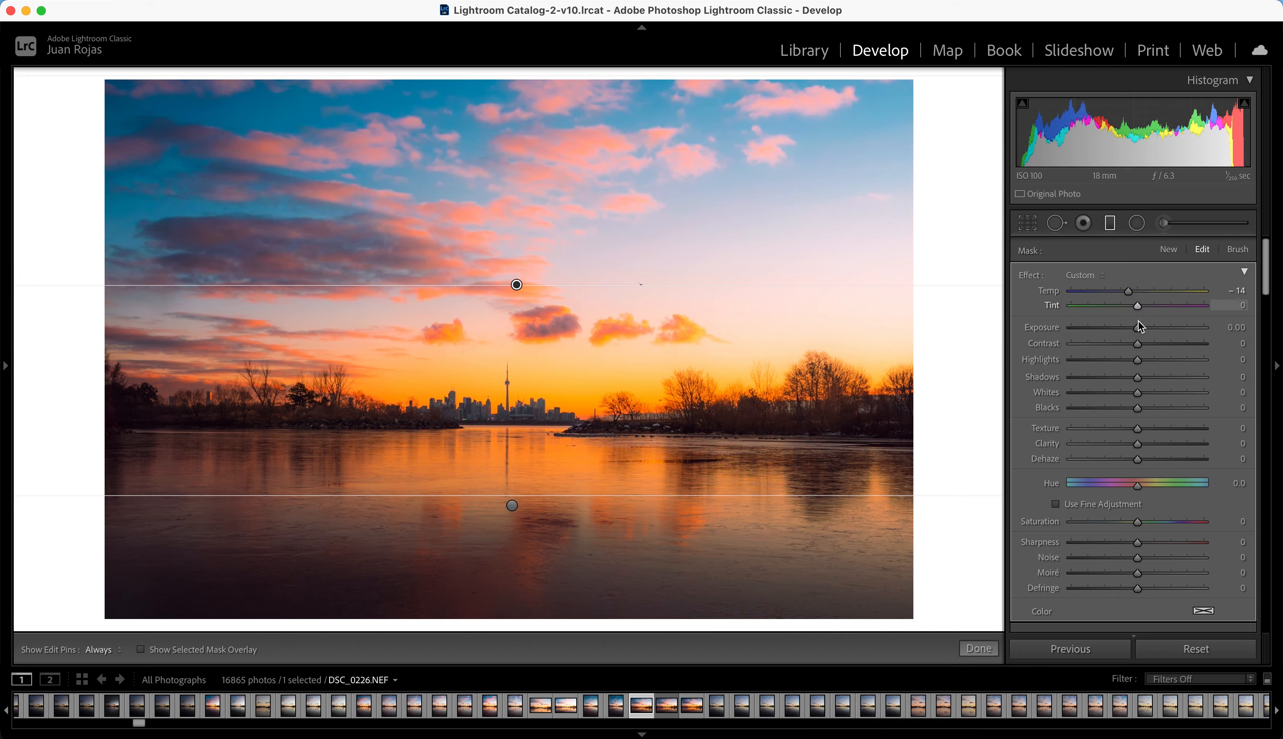
pyautogui.moveTo(1138, 329); pyautogui.dragTo(1122, 386)
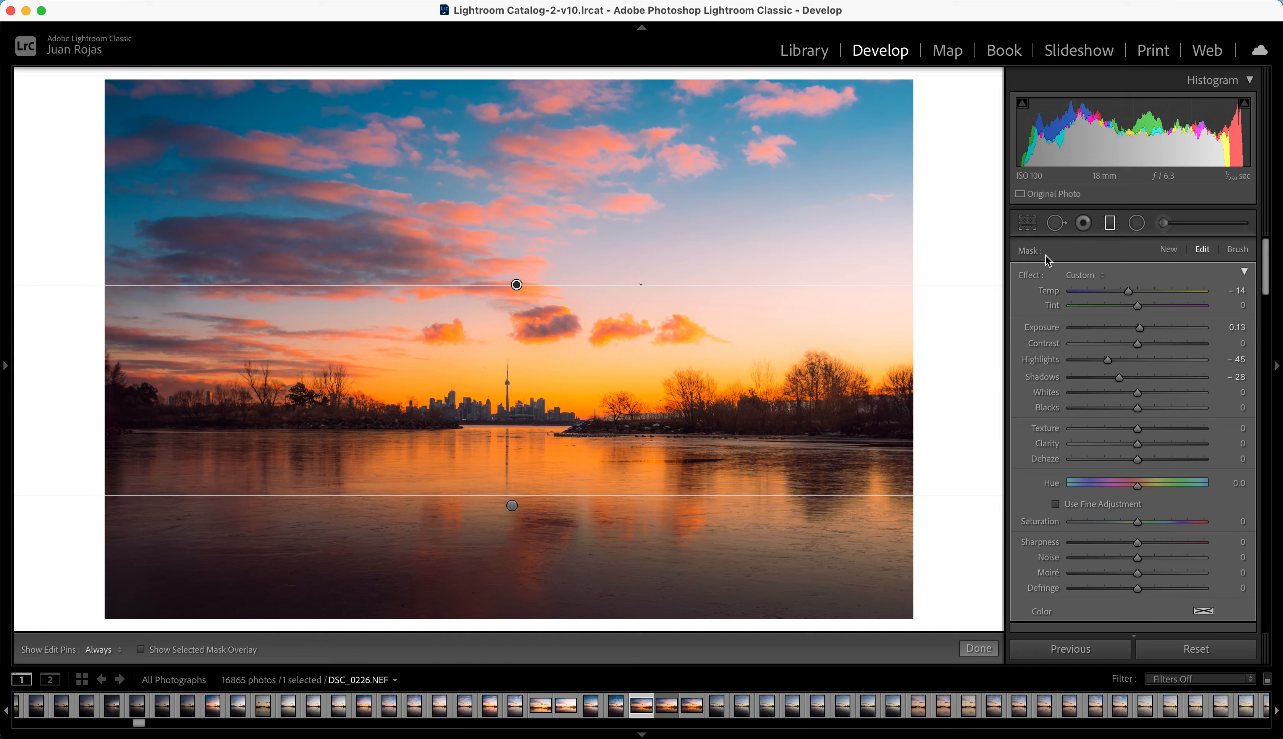
pyautogui.click(1109, 224)
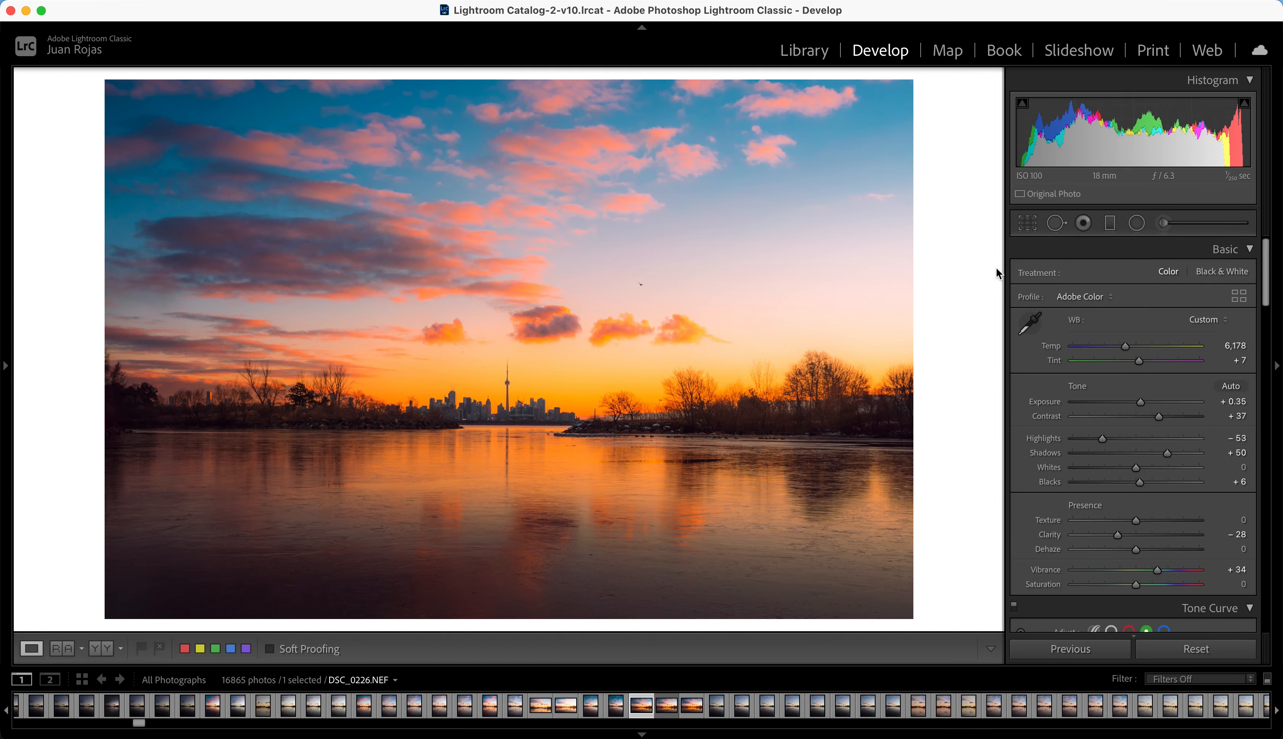
# Step: Compare the photo with its original version twice to review the local mask adjustments
pyautogui.press('\\')
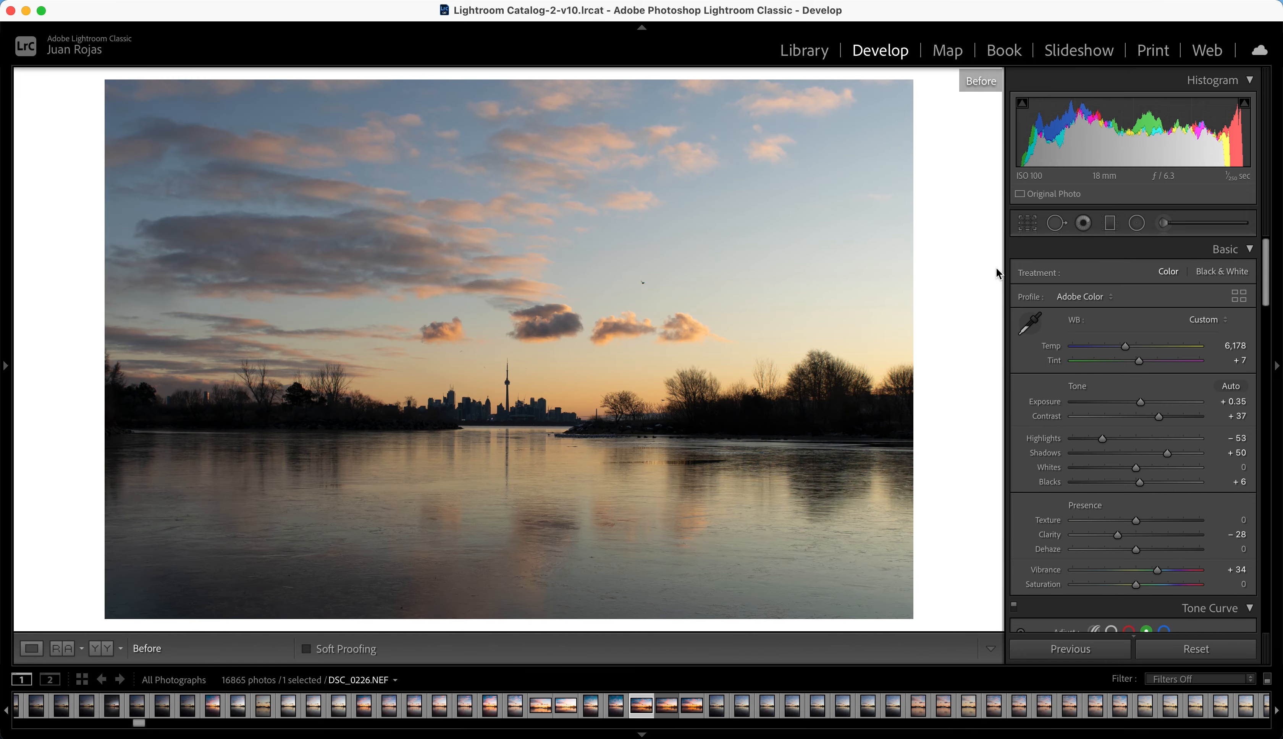
pyautogui.press('\\')
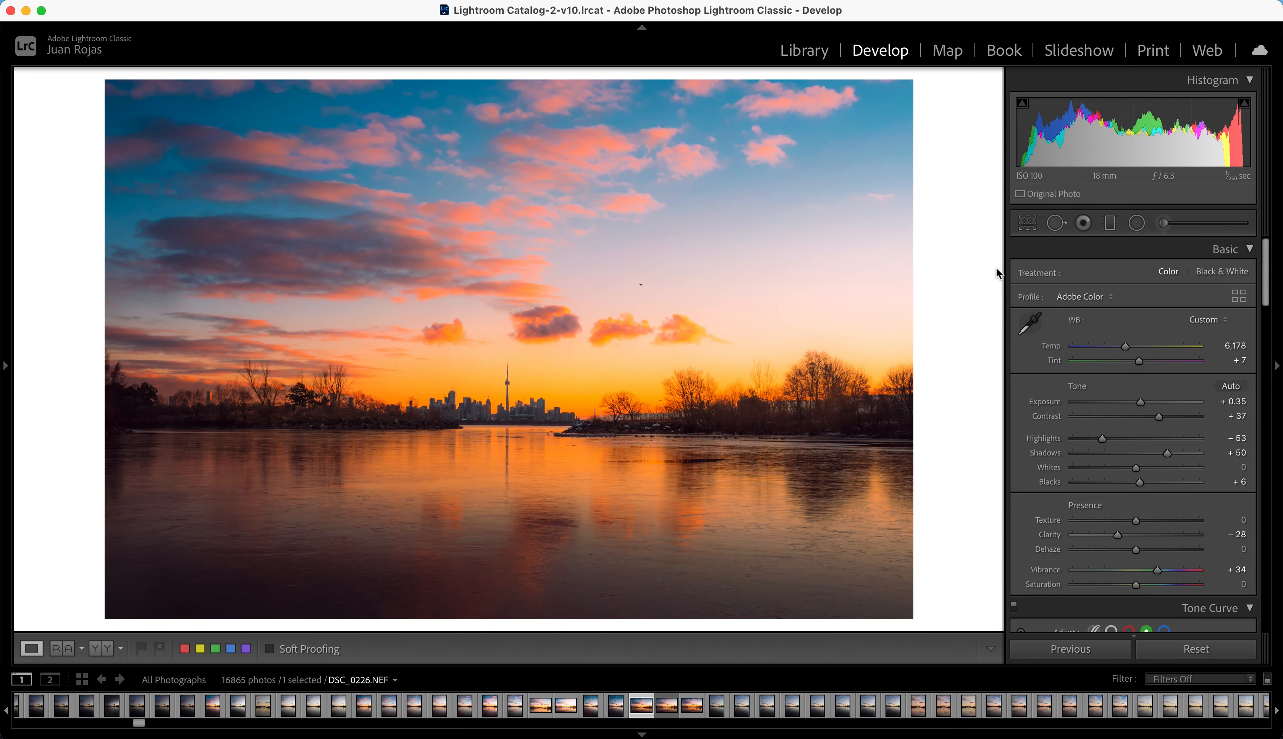
pyautogui.press('\\')
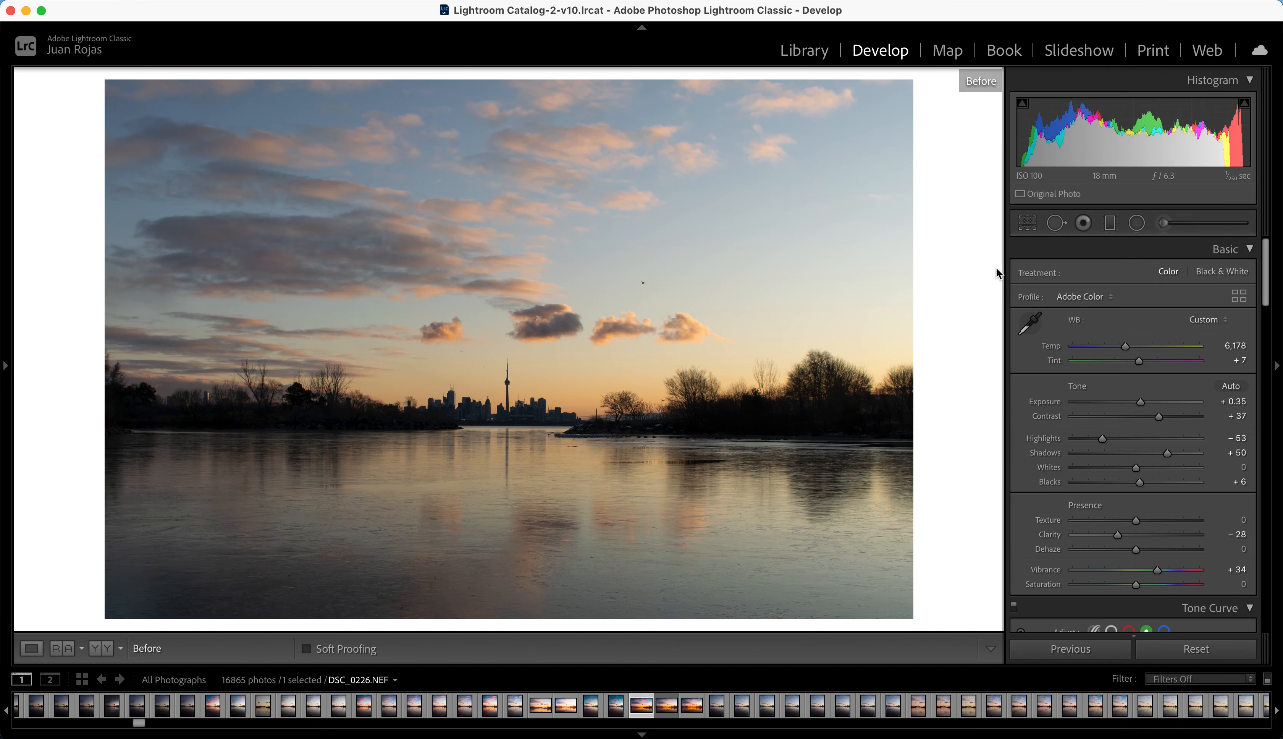
pyautogui.press('\\')
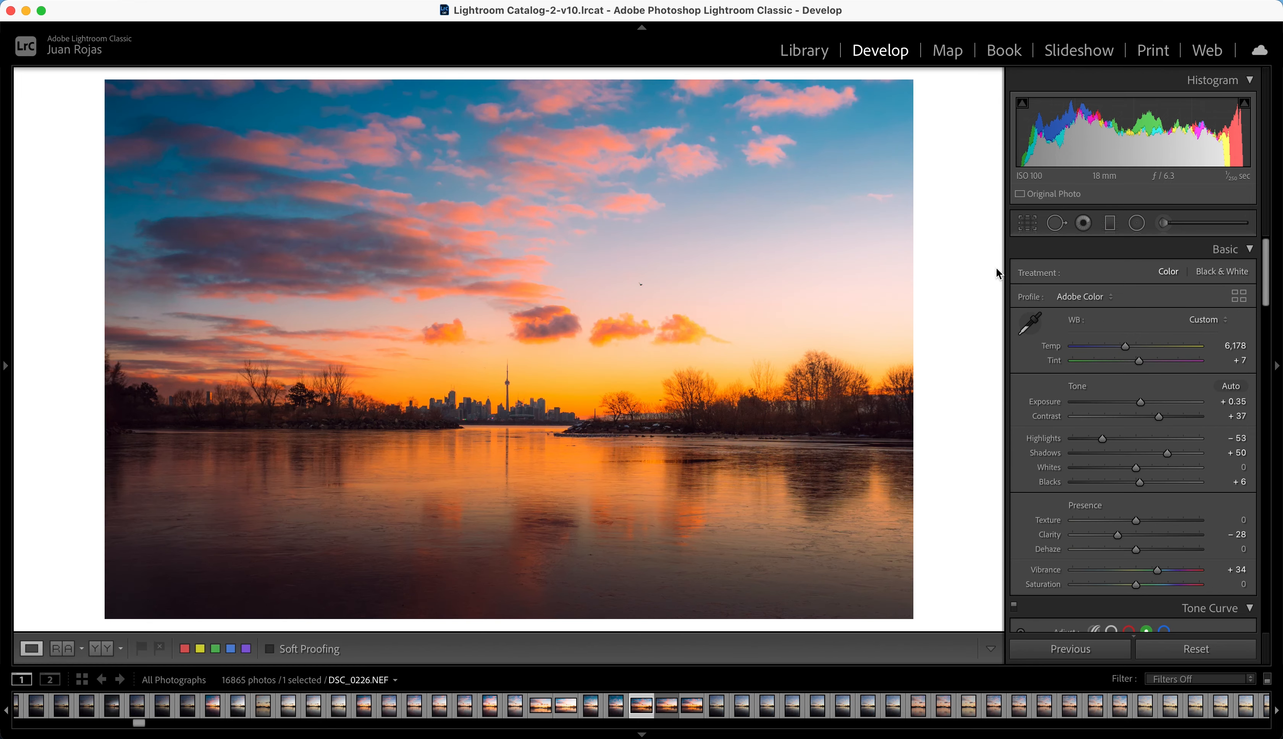
# Step: Send the edited photo from Lightroom Classic to Adobe Photoshop 2021 for further editing
pyautogui.rightClick(525, 275)
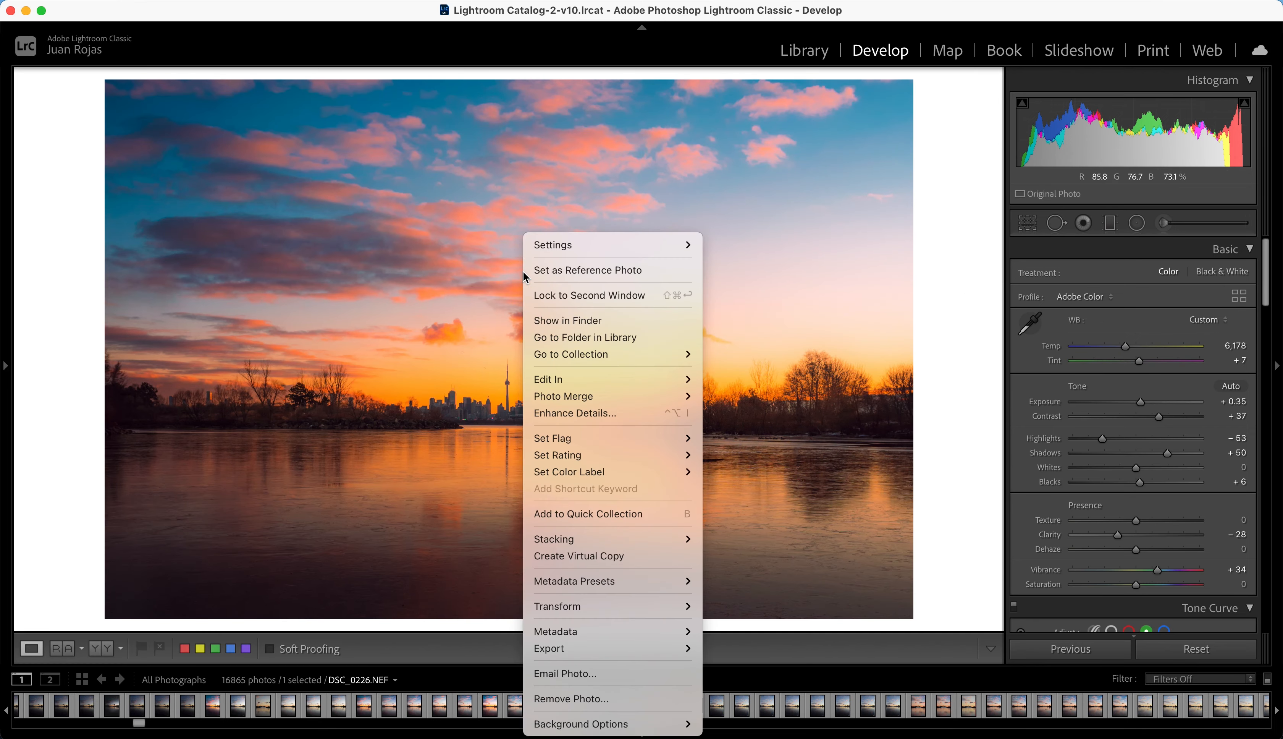
pyautogui.moveTo(611, 384)
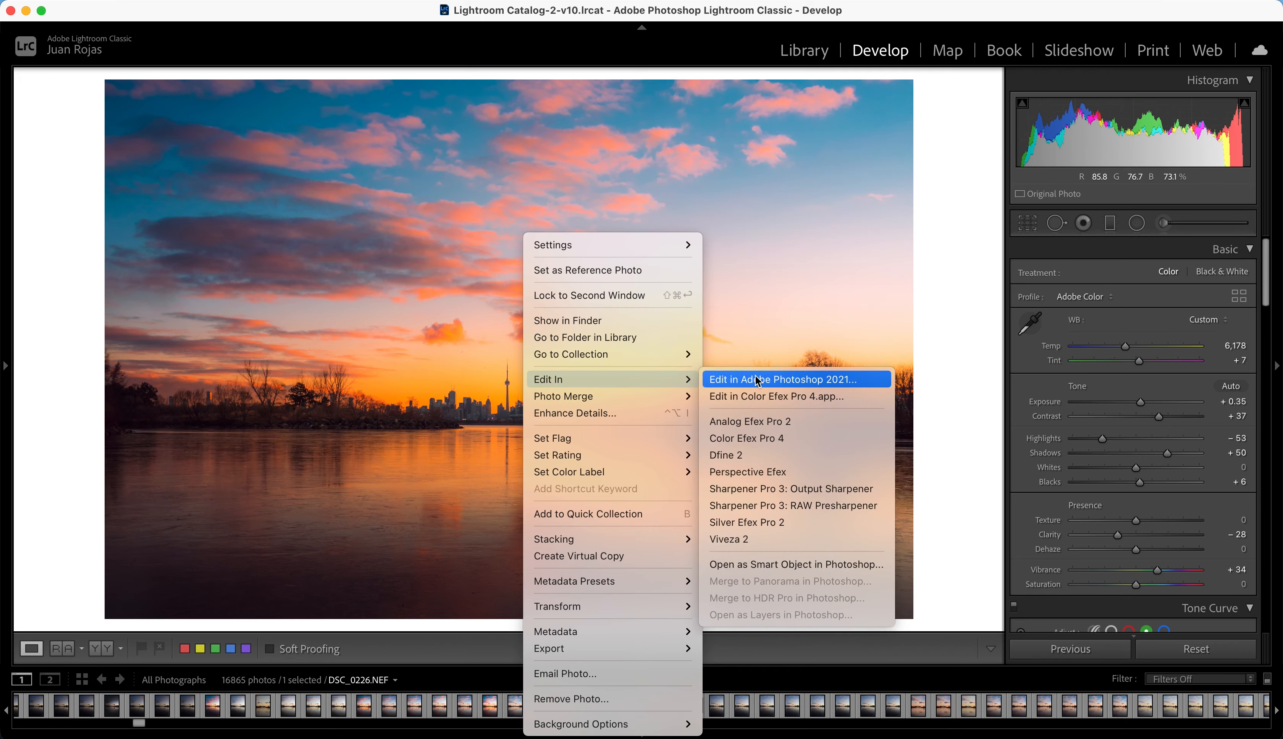
pyautogui.click(771, 380)
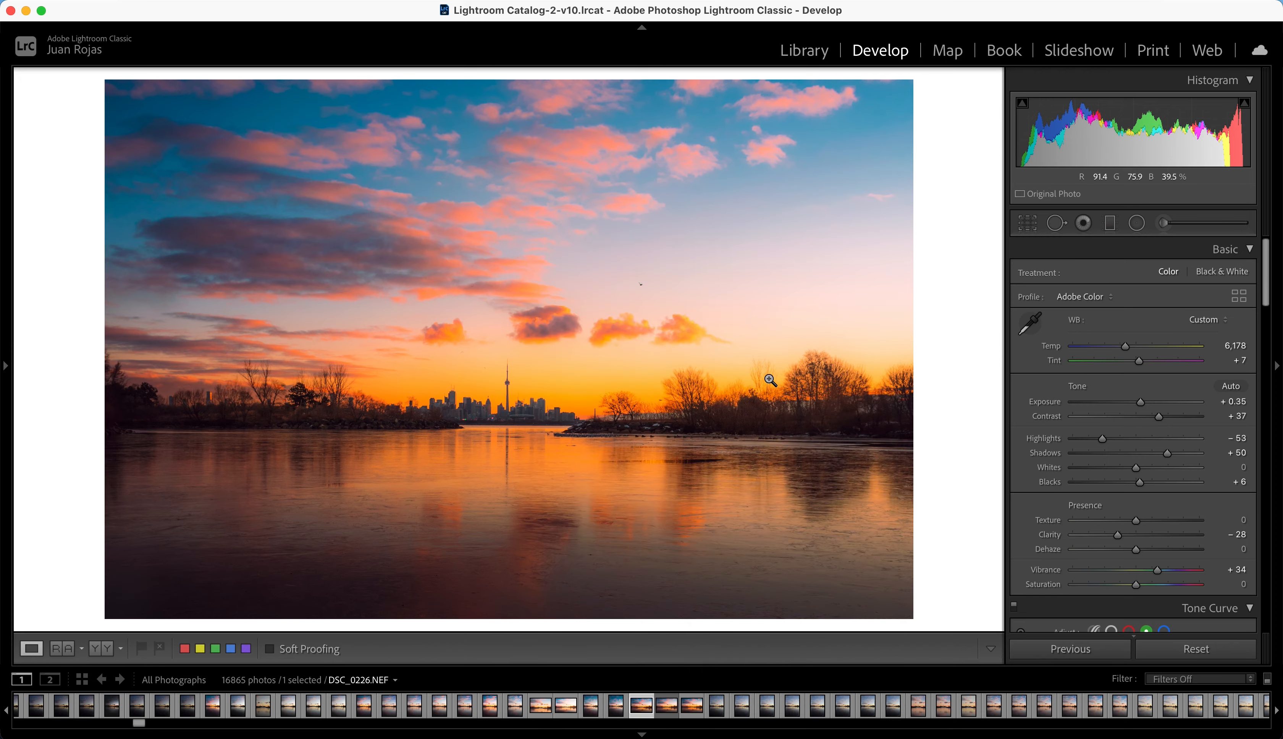
# Step: Duplicate the Background layer in DSC_0226.NEF, keeping the name Background copy
pyautogui.rightClick(1090, 658)
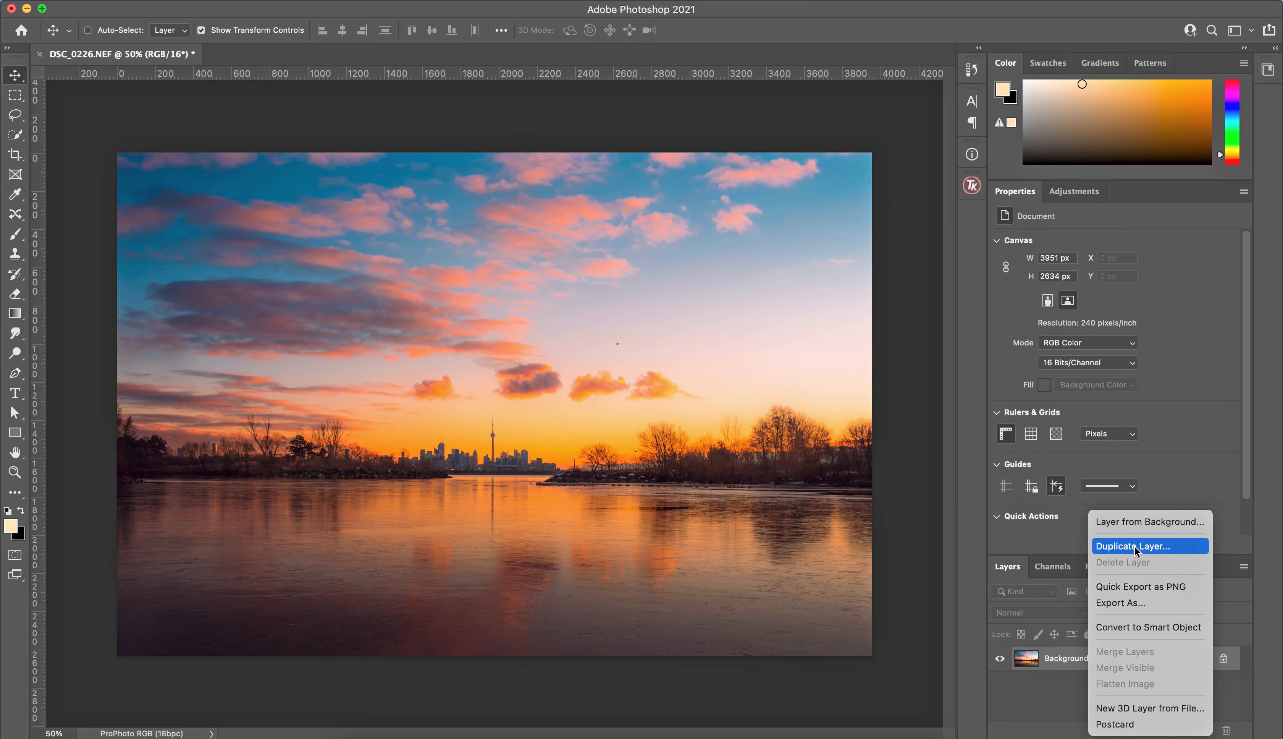
pyautogui.click(1135, 546)
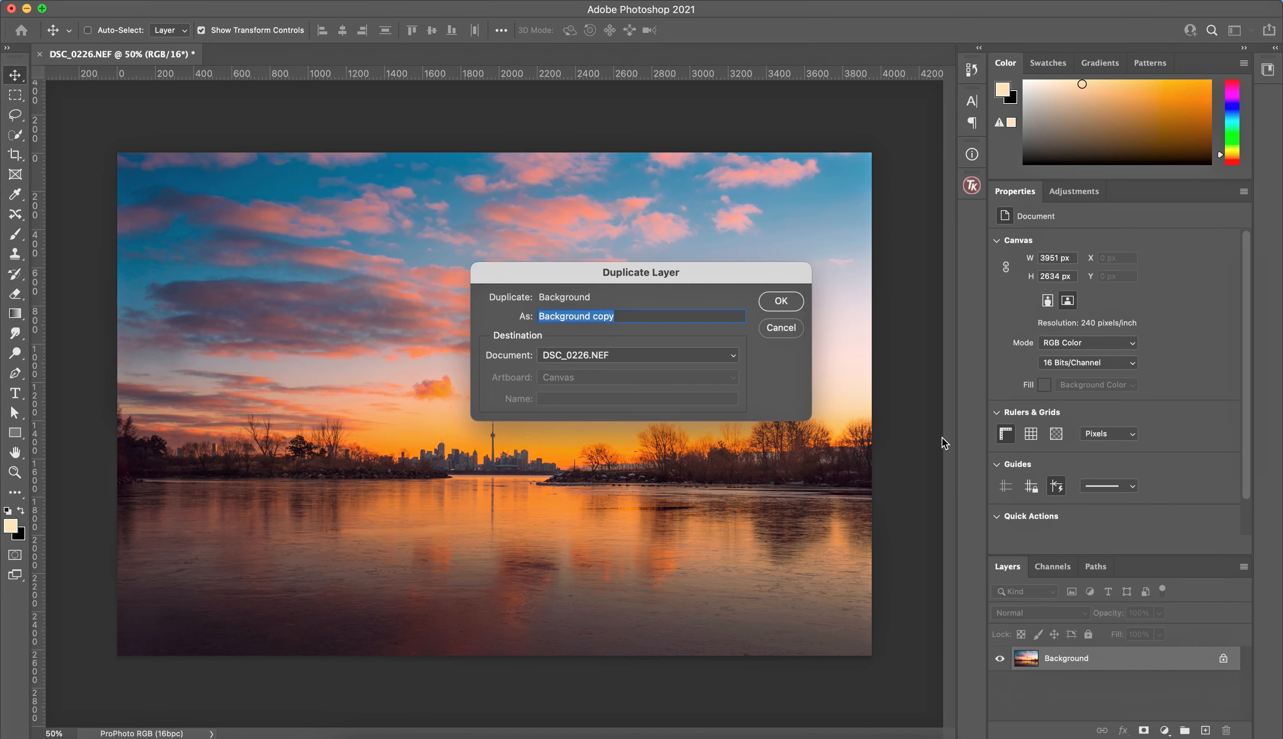
pyautogui.click(787, 308)
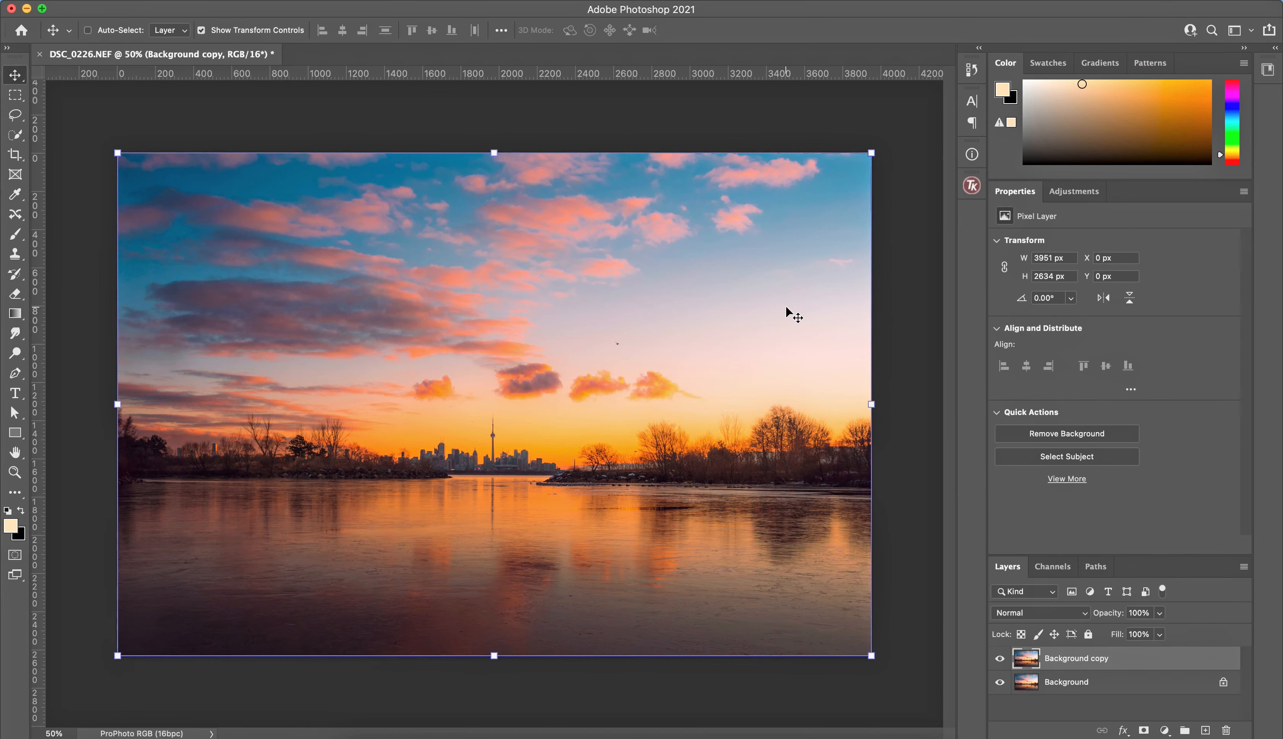
# Step: Open the Background copy layer in the Nik Collection's Color Efex Pro 4 filter
pyautogui.click(364, 0)
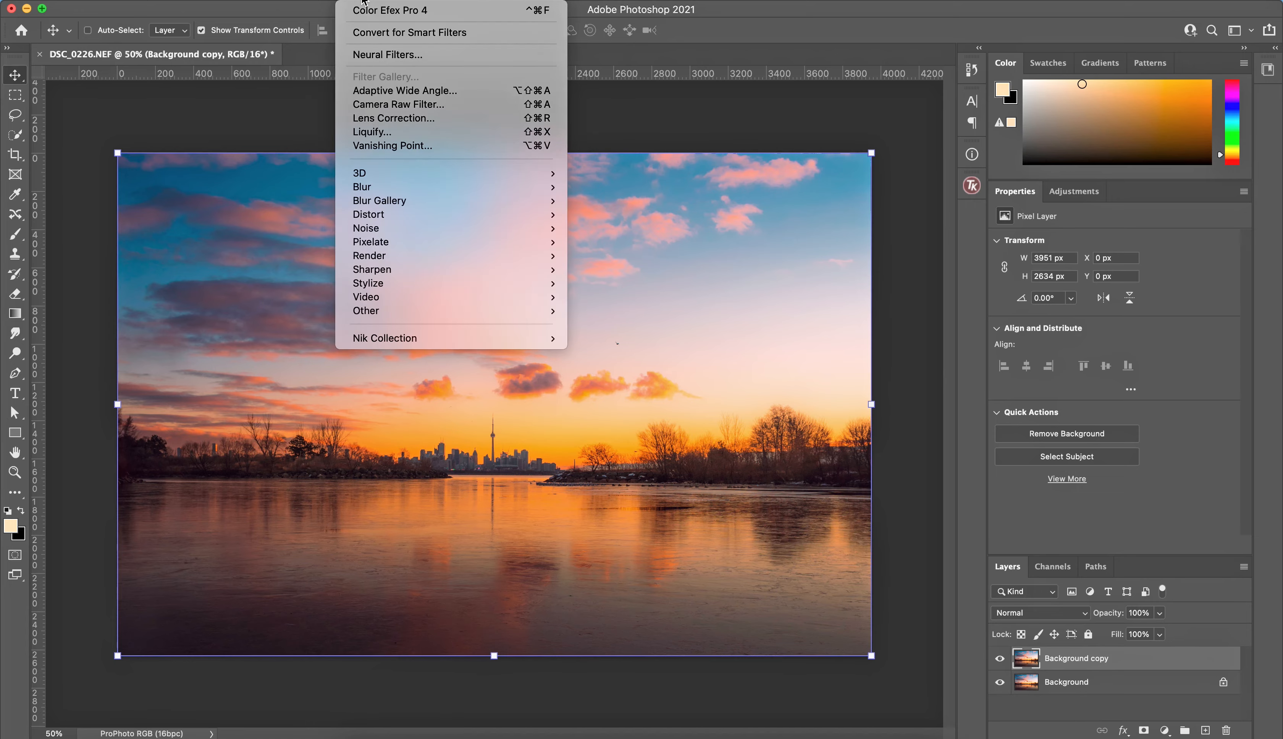
pyautogui.moveTo(465, 339)
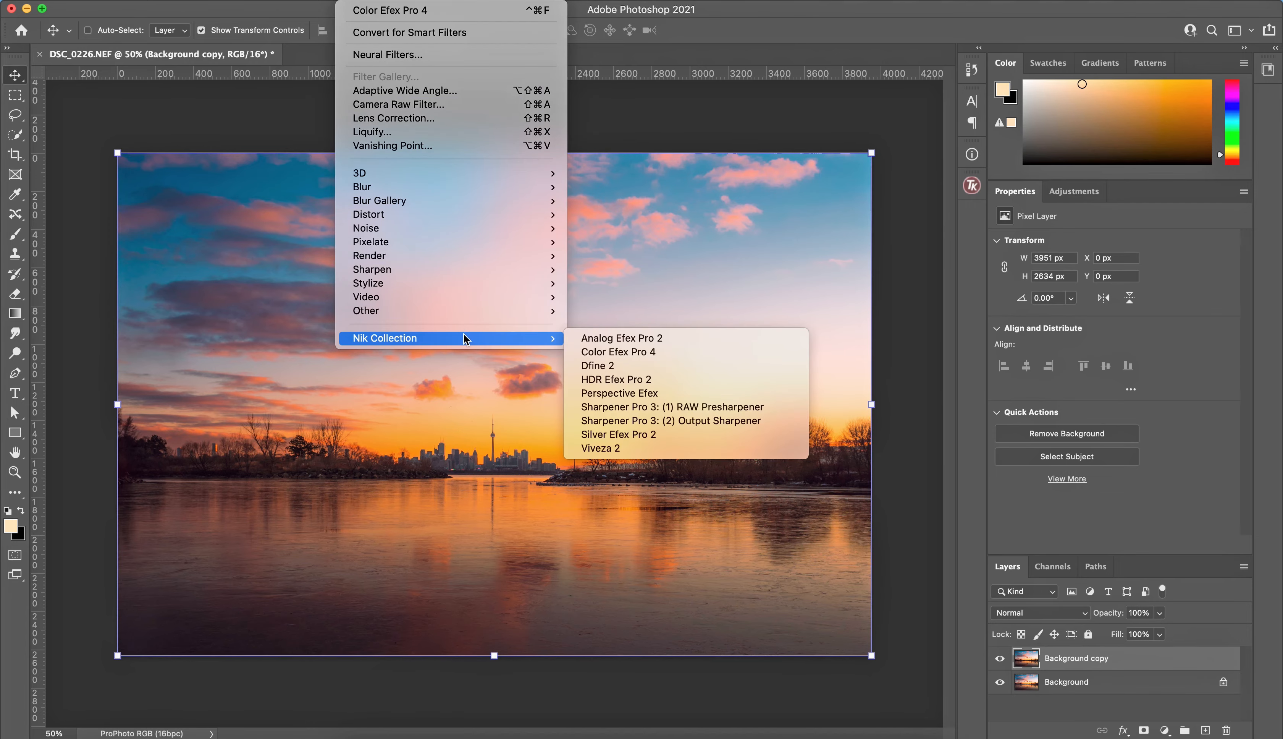
pyautogui.click(642, 351)
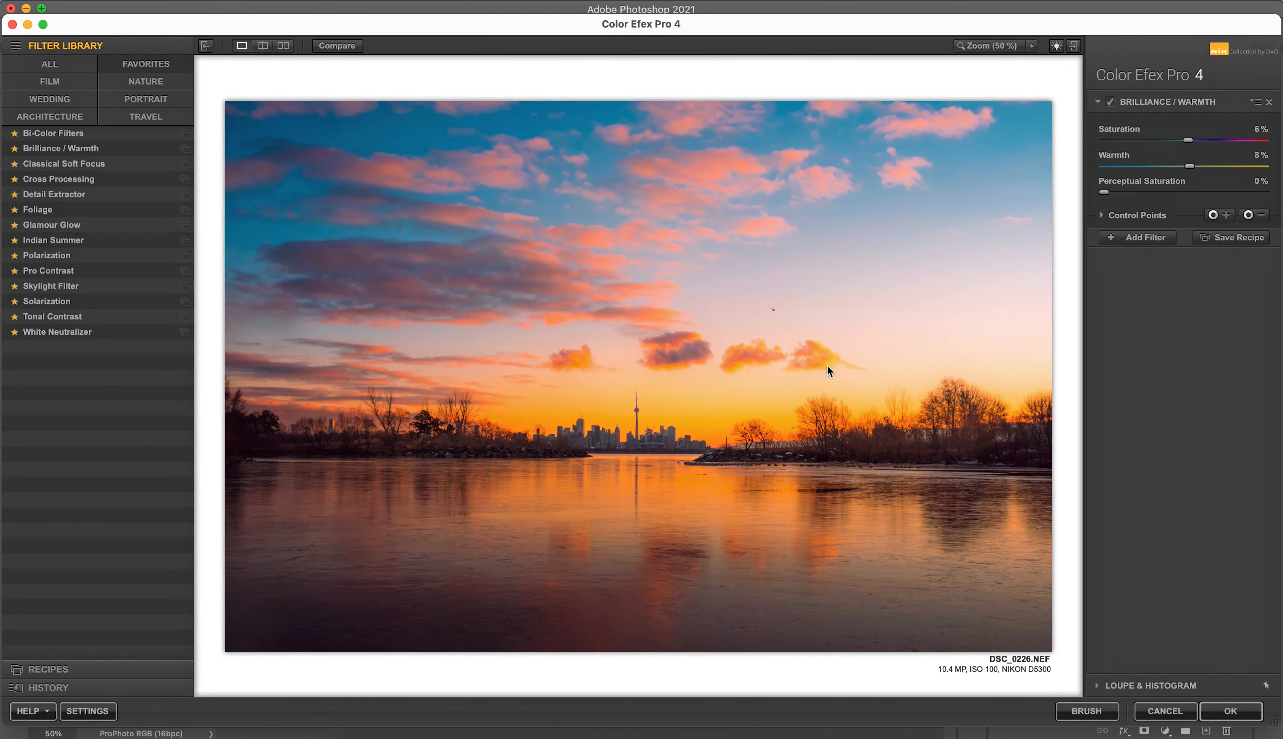
# Step: Replace the existing Brilliance / Warmth filter with a fresh one at 6% saturation and 7% warmth
pyautogui.click(1270, 103)
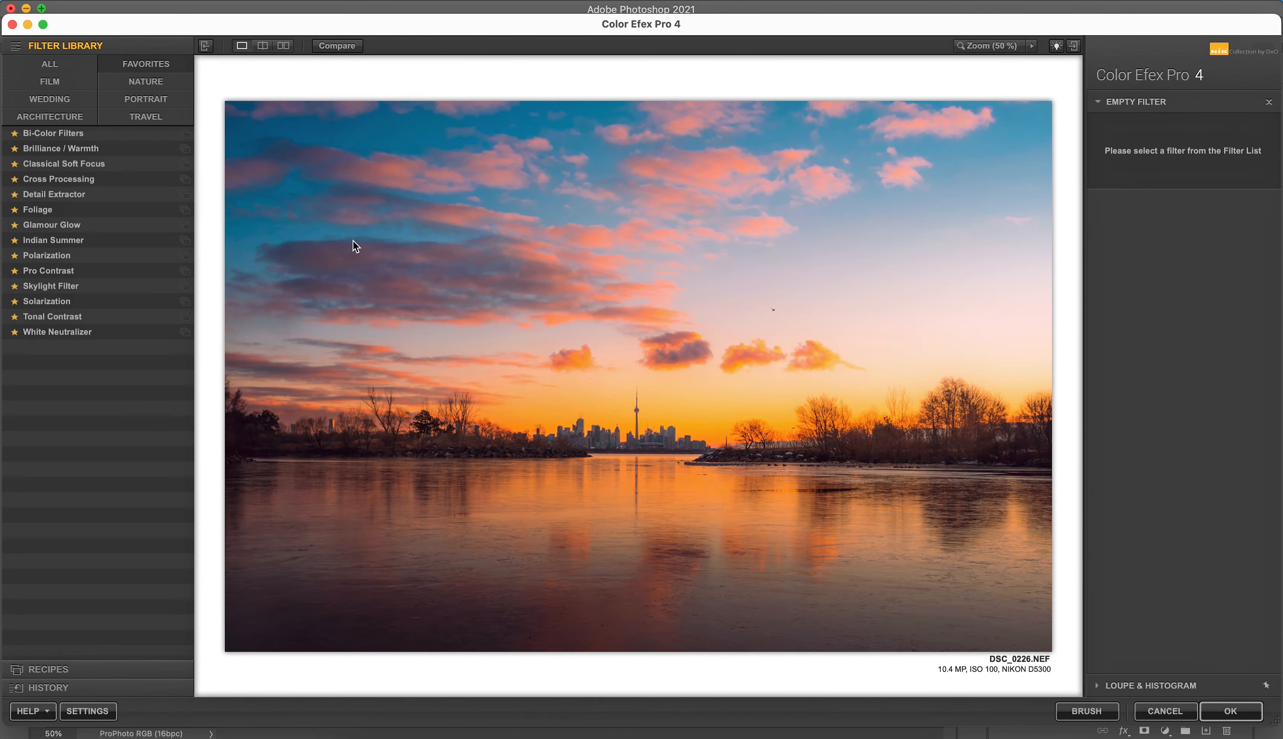
pyautogui.click(100, 150)
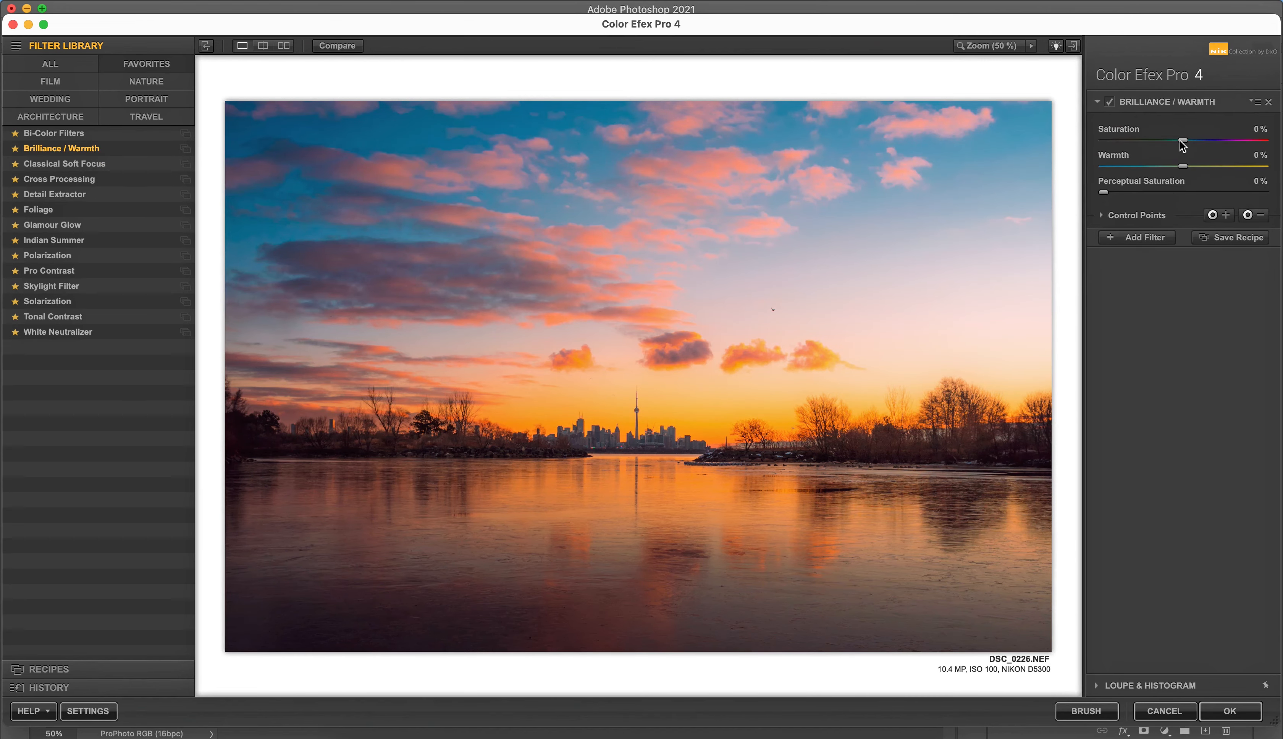
pyautogui.moveTo(1186, 142); pyautogui.dragTo(1192, 168)
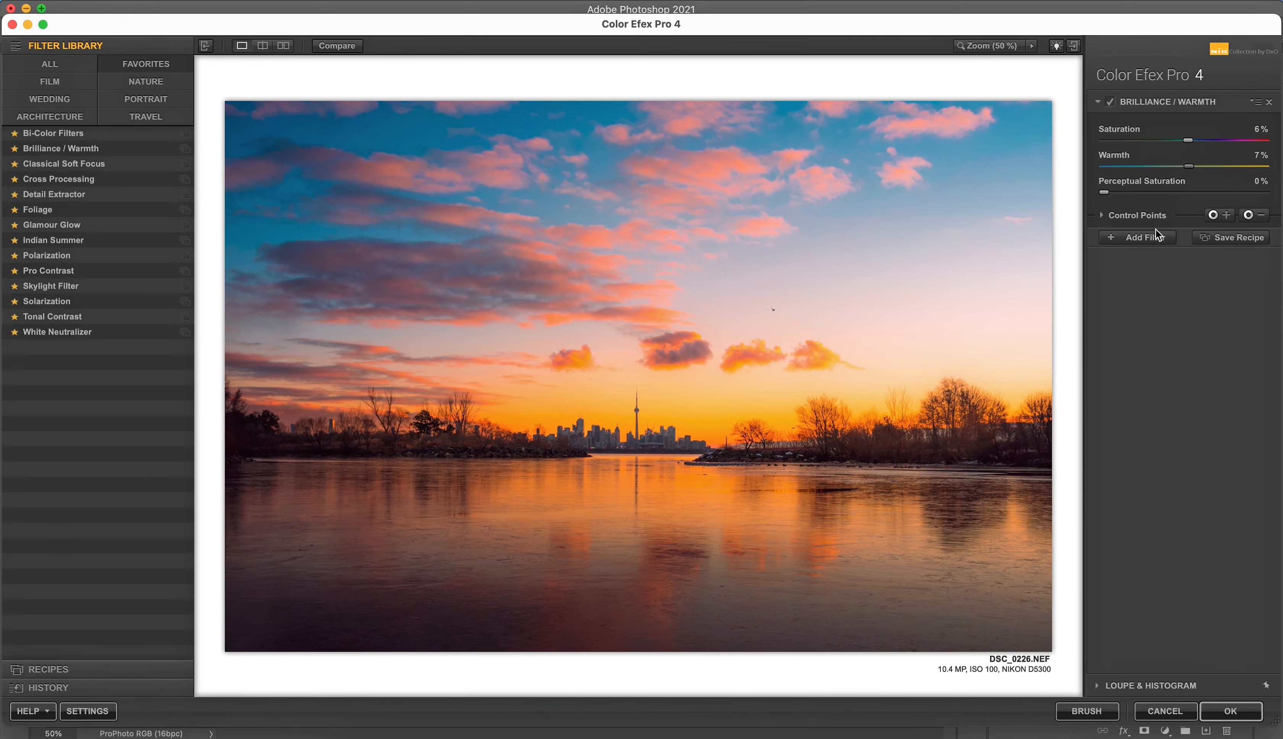
# Step: Add a Glamour Glow filter with glow at 18% and saturation at 0%
pyautogui.click(1144, 237)
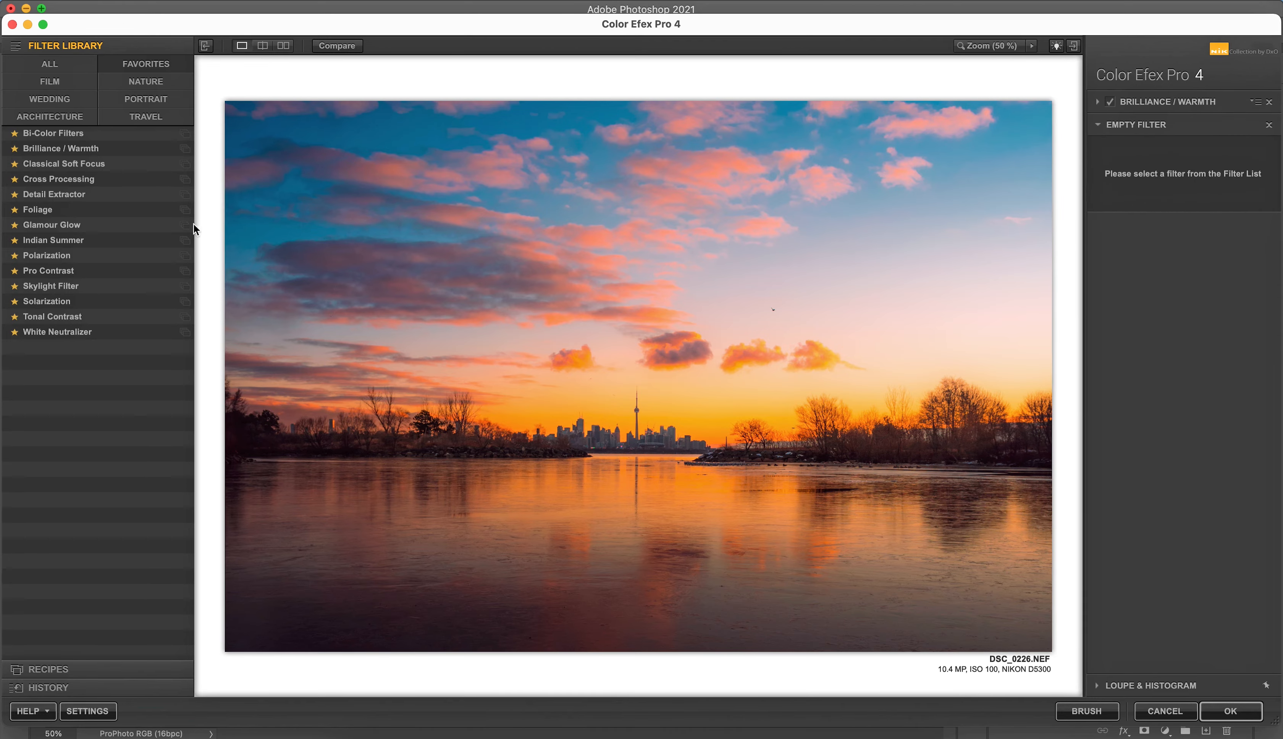
pyautogui.click(131, 225)
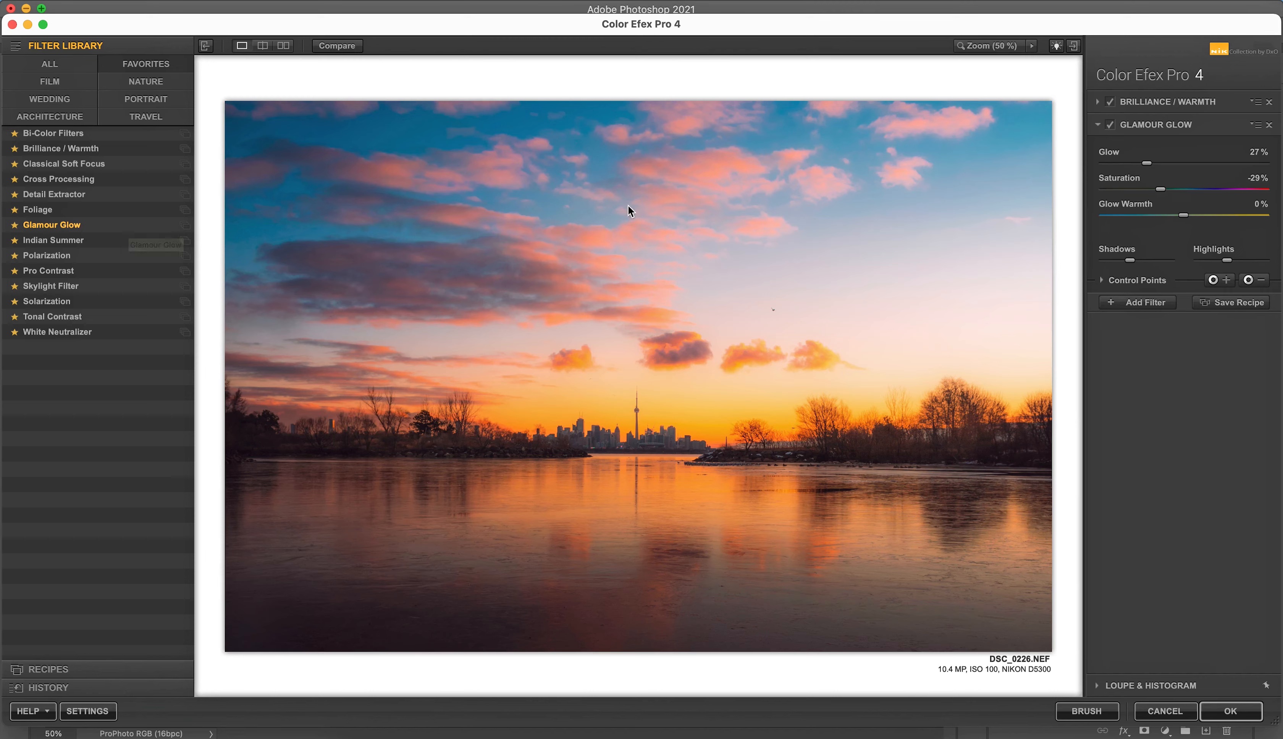
pyautogui.doubleClick(1257, 152)
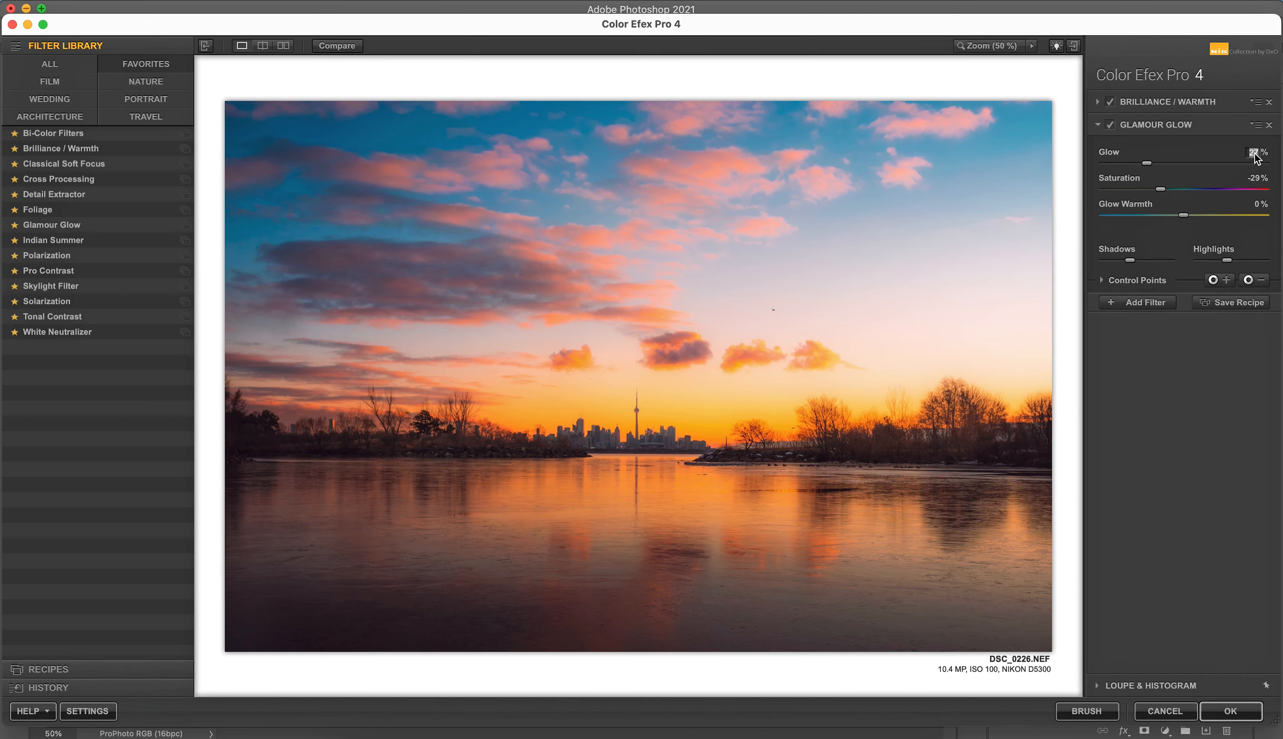
pyautogui.doubleClick(1253, 178)
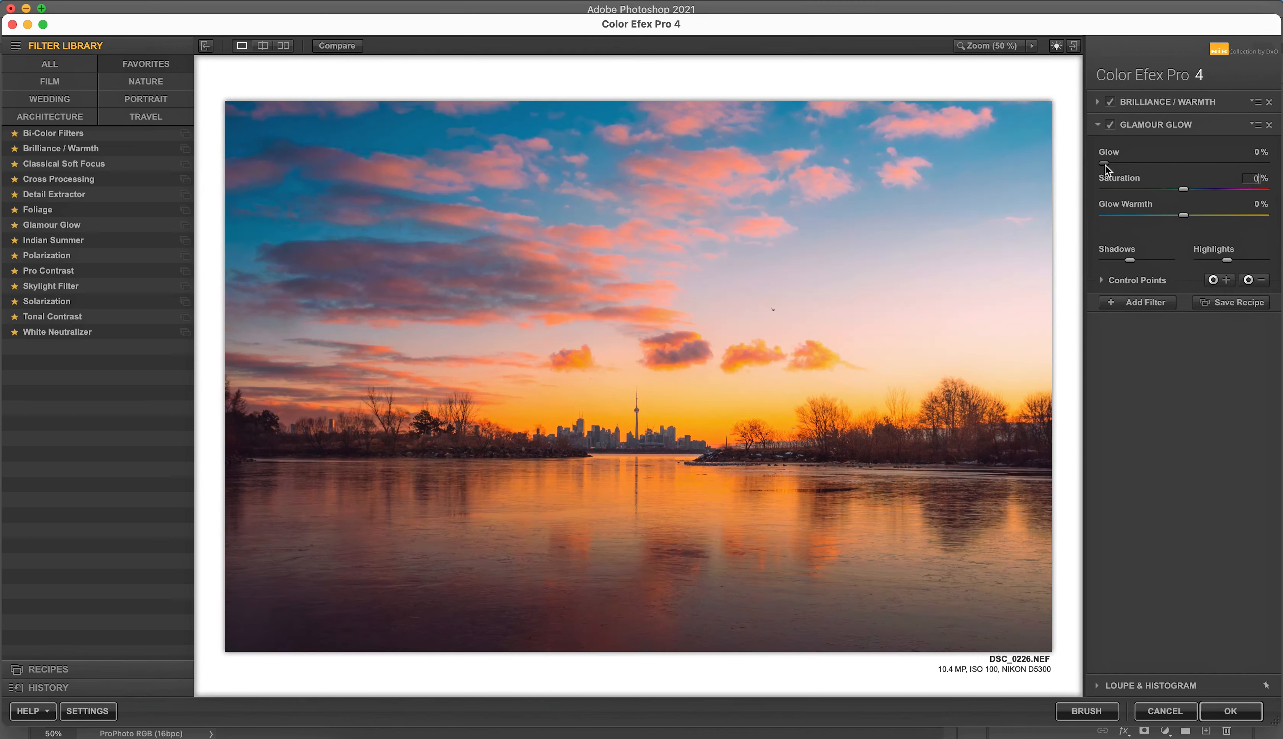
pyautogui.moveTo(1105, 165); pyautogui.dragTo(1132, 169)
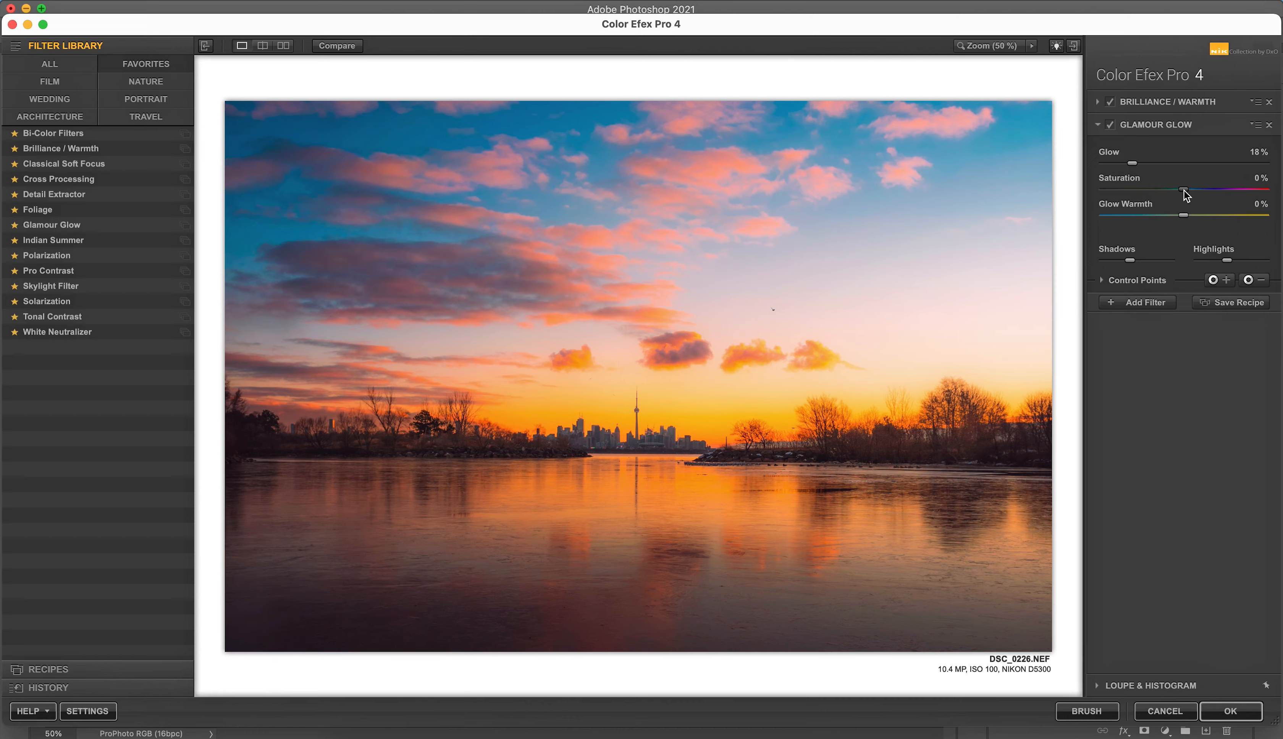
# Step: Fine-tune the Glamour Glow saturation and glow warmth, and lower its Shadows and Highlights protection to the minimum
pyautogui.moveTo(1184, 192); pyautogui.dragTo(1186, 216)
pyautogui.moveTo(1132, 262); pyautogui.dragTo(1104, 263)
pyautogui.moveTo(1222, 260); pyautogui.dragTo(1199, 261)
# Step: Add a Cross Processing filter using method Y06 at 7% strength
pyautogui.click(1149, 299)
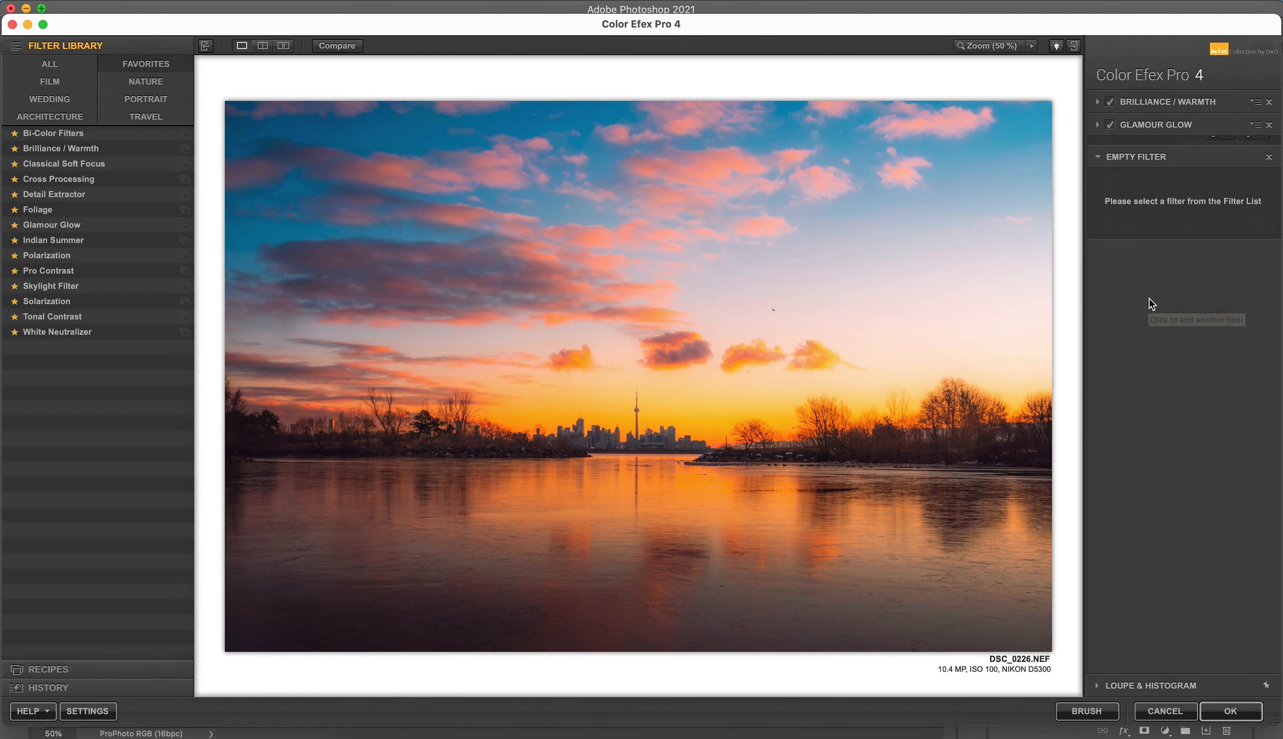
pyautogui.click(142, 182)
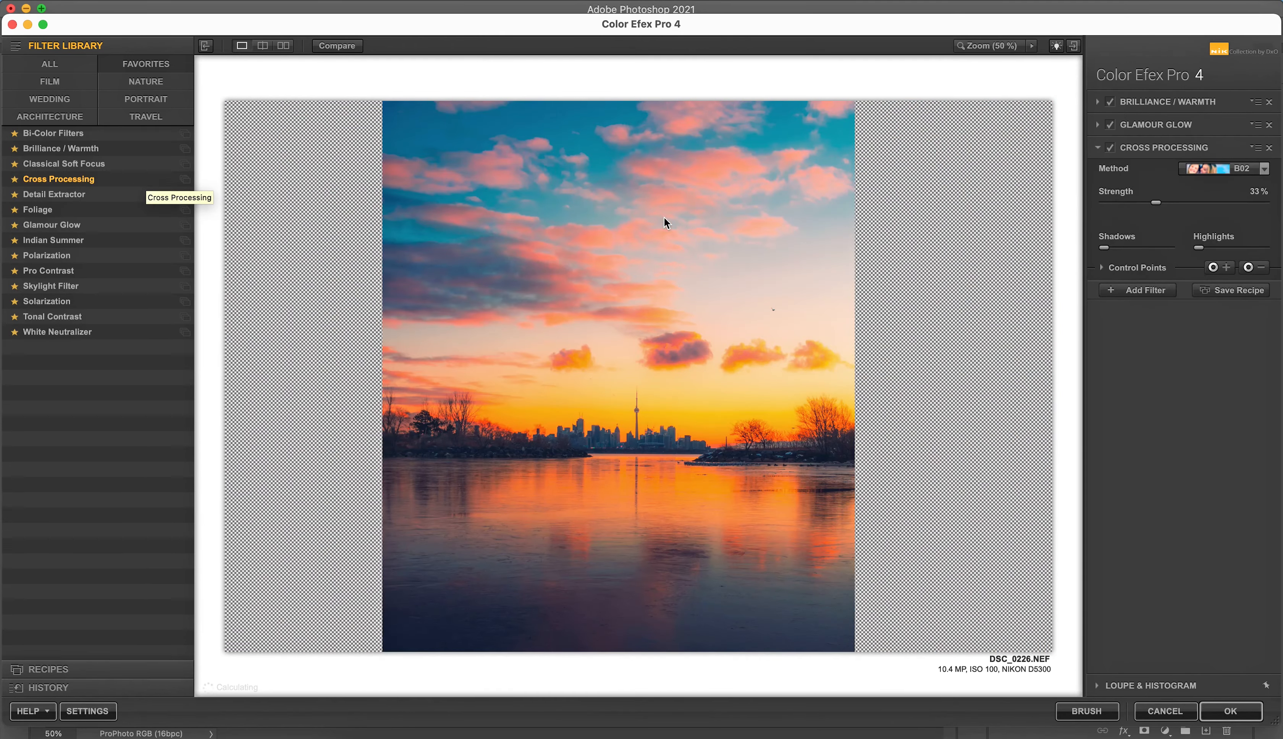
pyautogui.click(1234, 181)
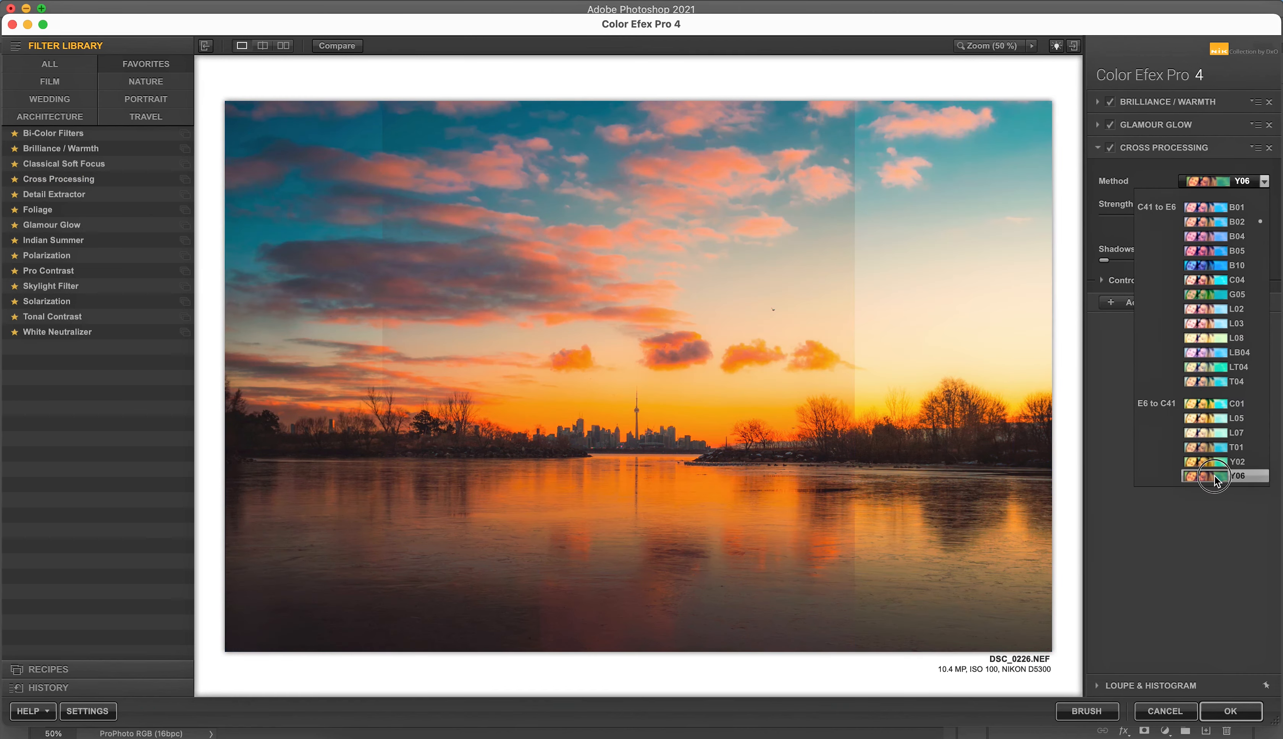
pyautogui.click(1214, 475)
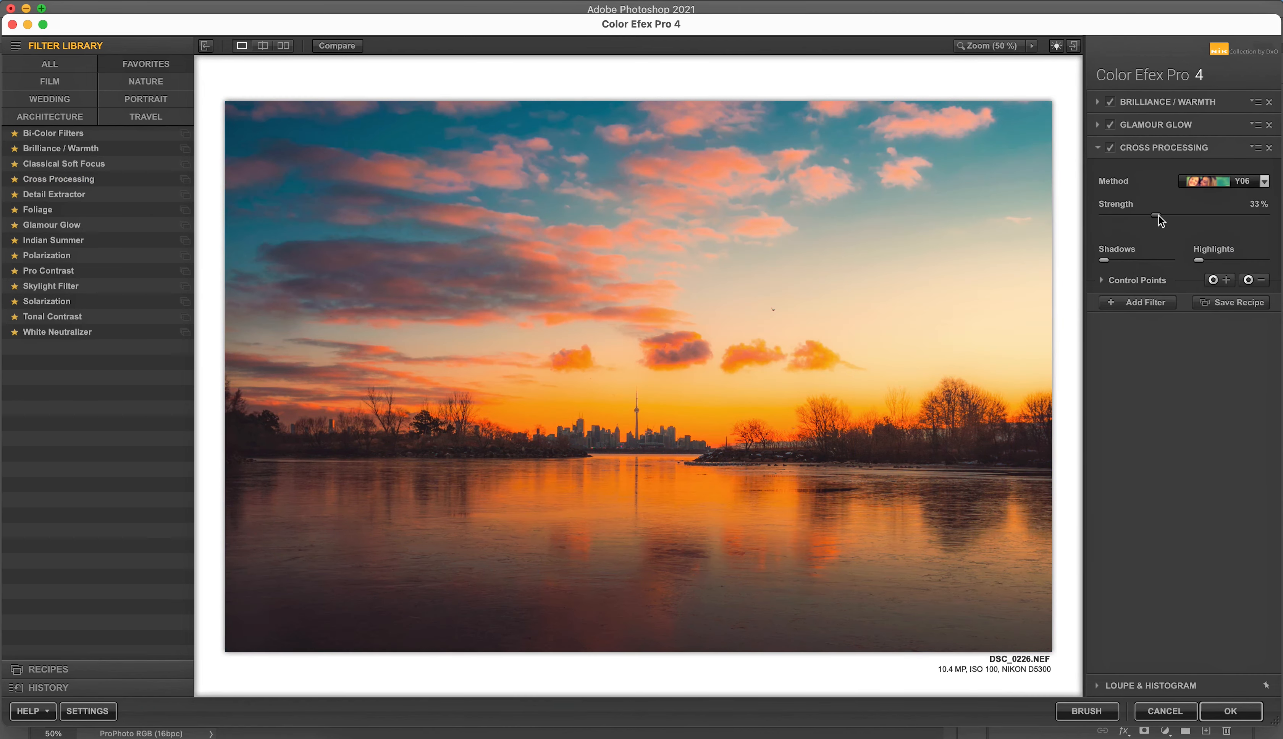
pyautogui.moveTo(1158, 214); pyautogui.dragTo(1118, 218)
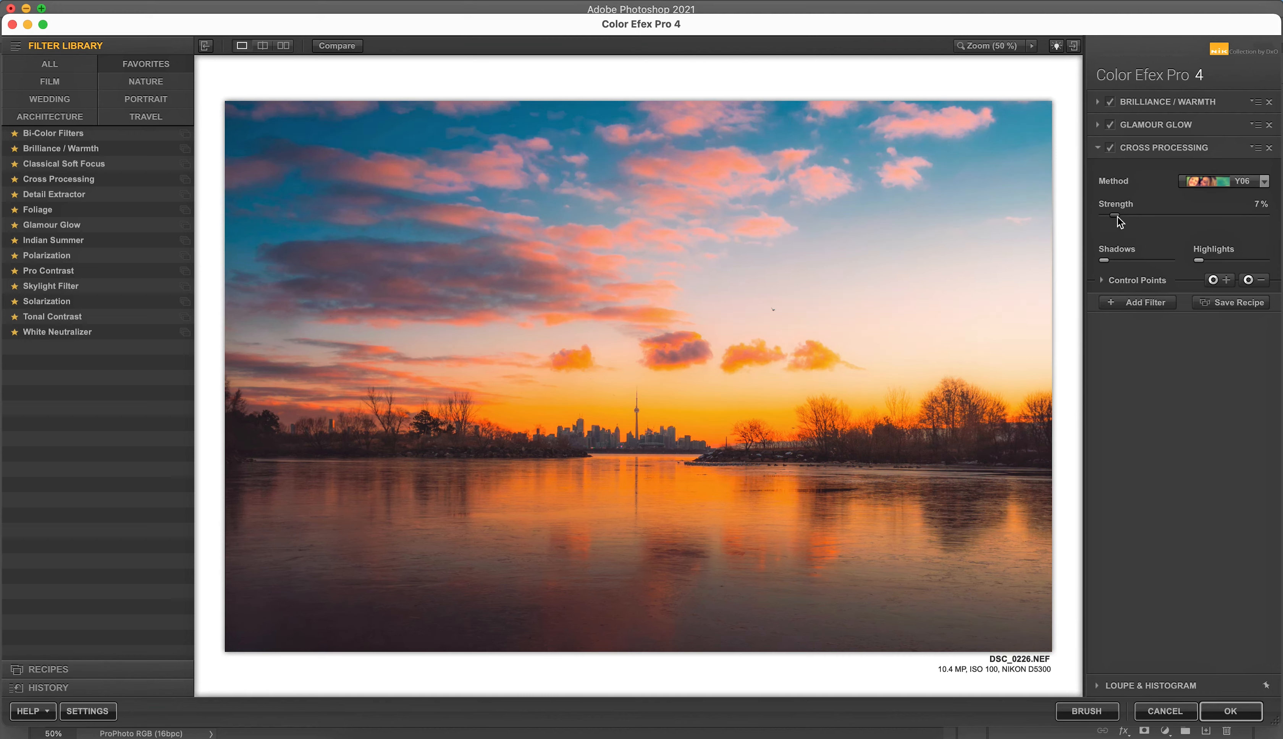
# Step: Add a Tonal Contrast filter, zero its highlights, midtones, shadows and saturation, and fine-tune the tonal contrast amounts slightly
pyautogui.click(1147, 302)
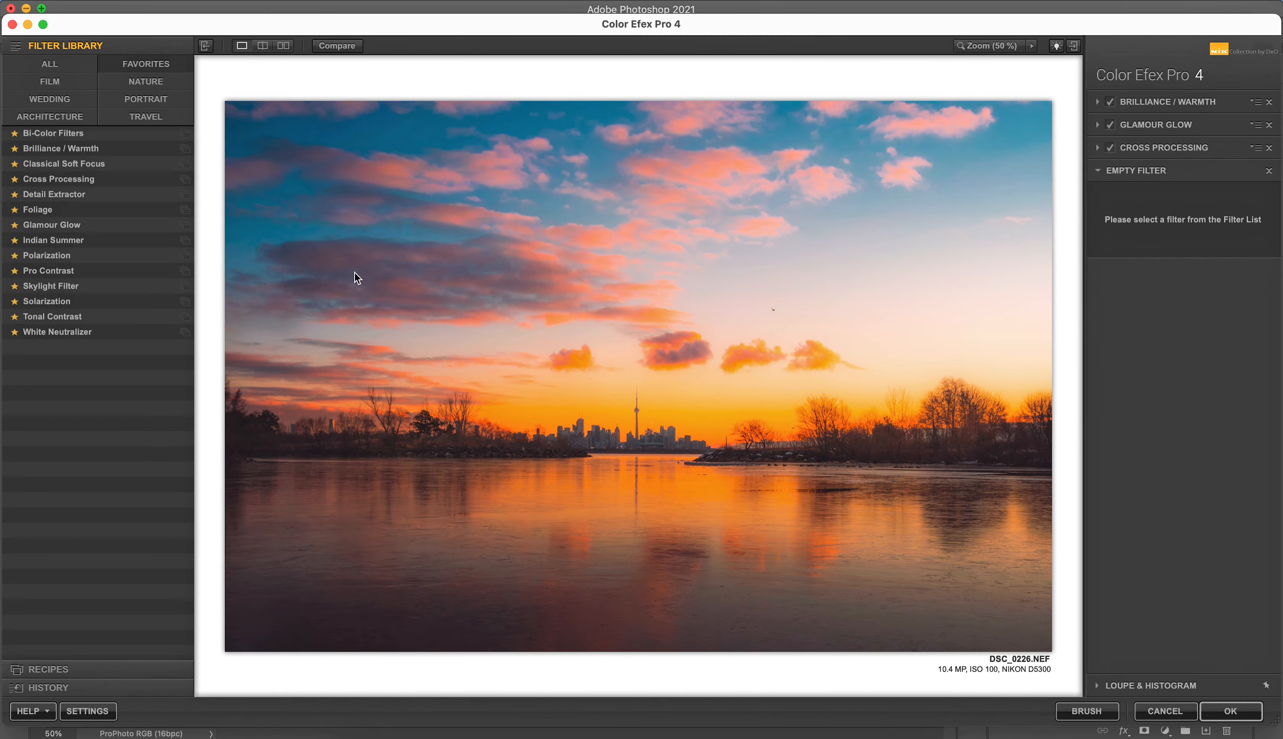
pyautogui.click(132, 317)
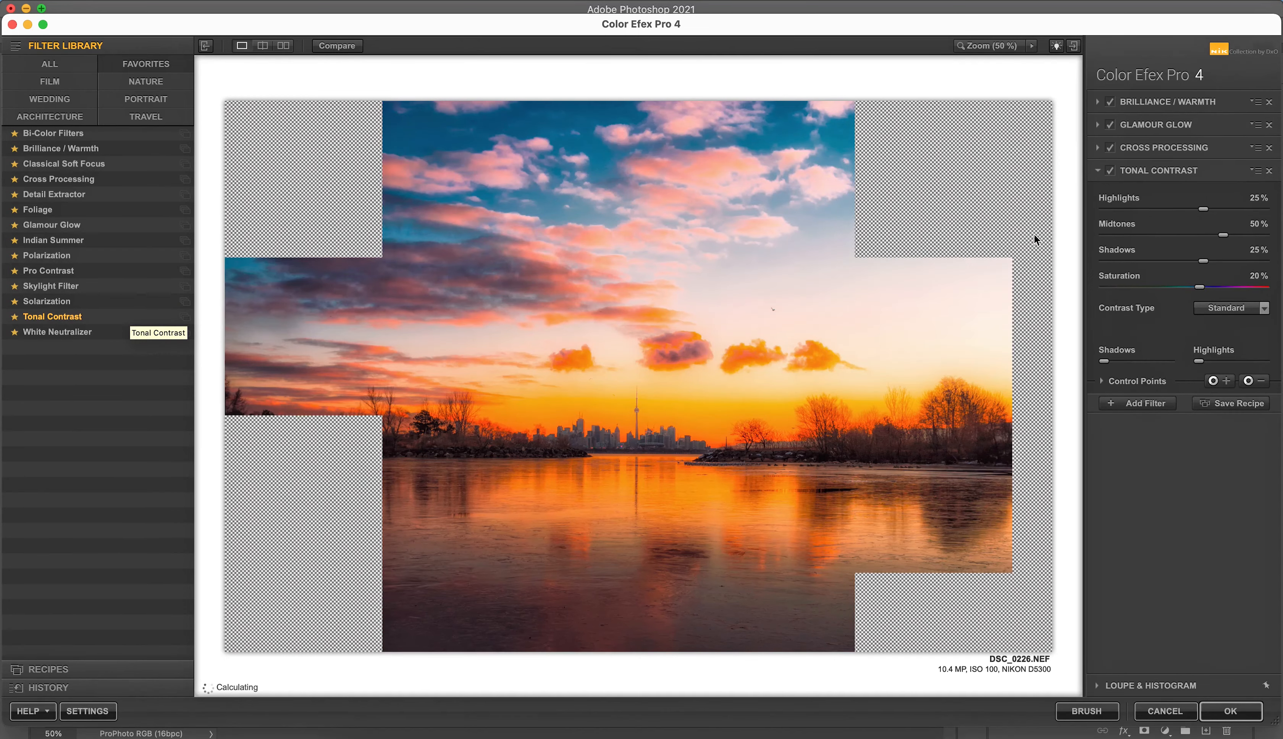
pyautogui.write('0')
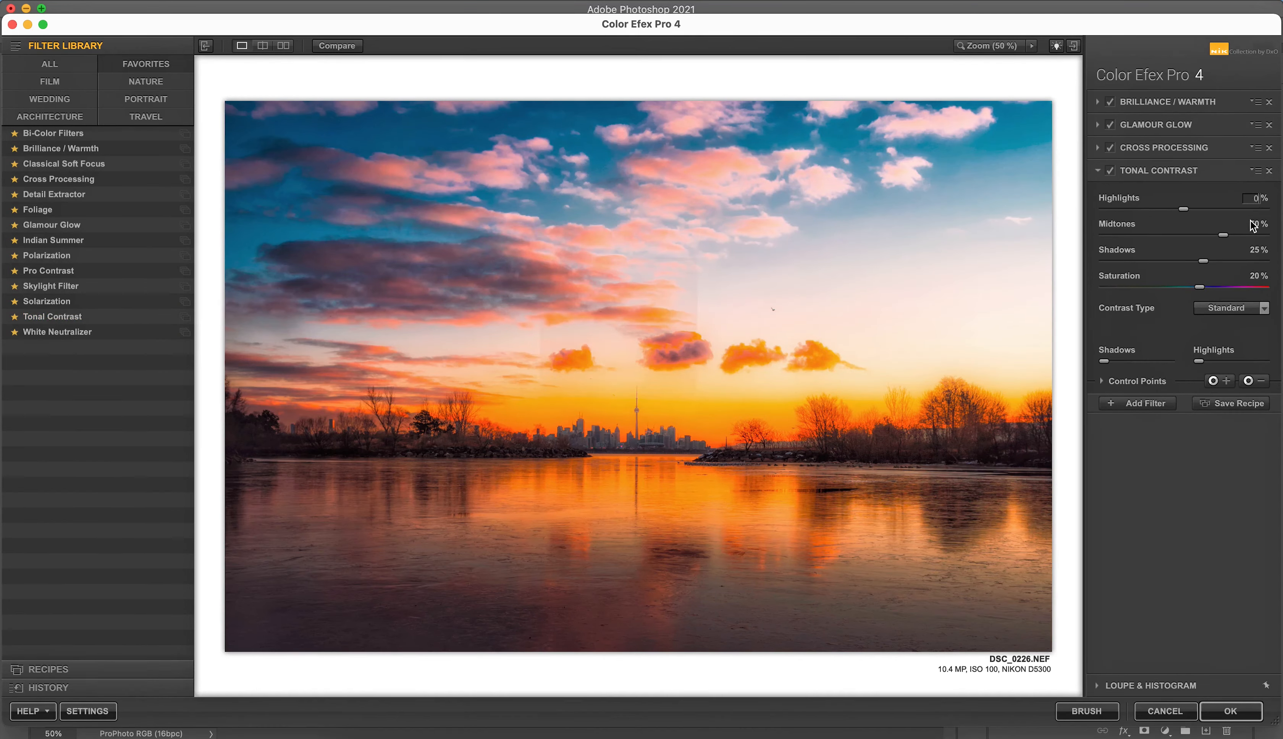
pyautogui.doubleClick(1254, 224)
pyautogui.write('0')
pyautogui.doubleClick(1256, 251)
pyautogui.write('0')
pyautogui.doubleClick(1255, 277)
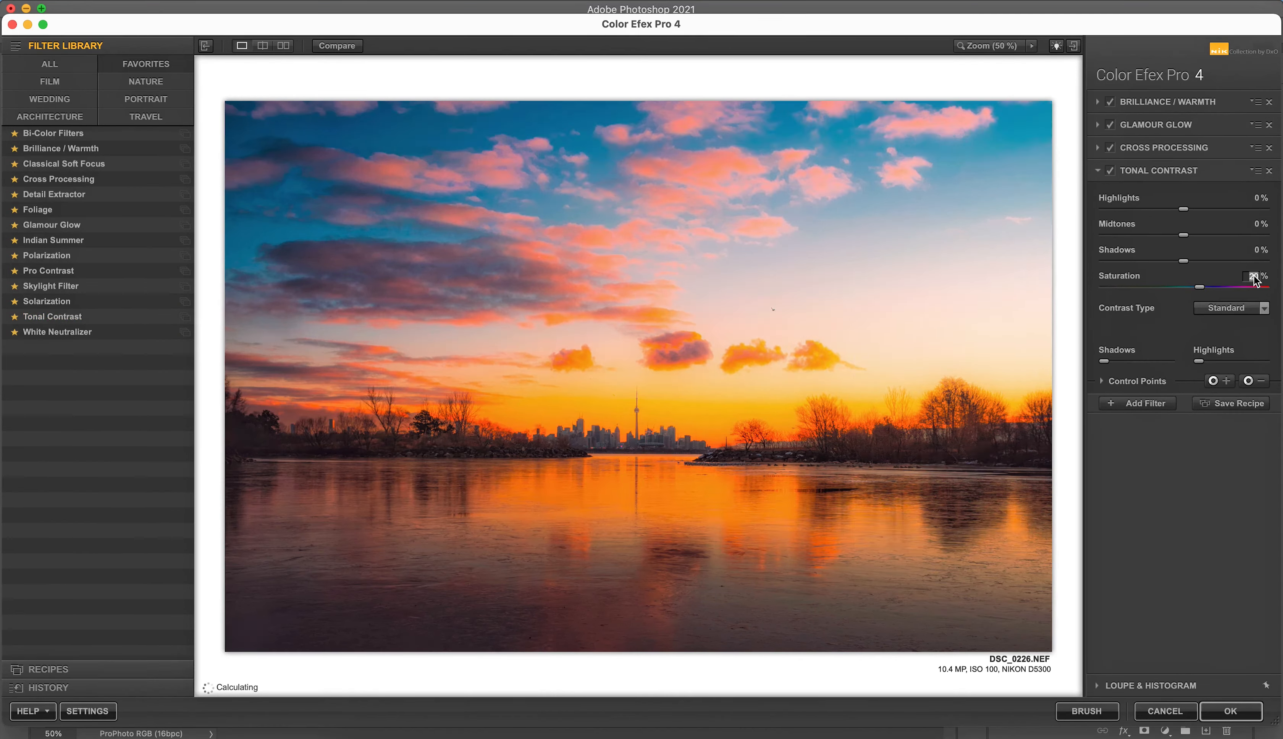
pyautogui.write('0')
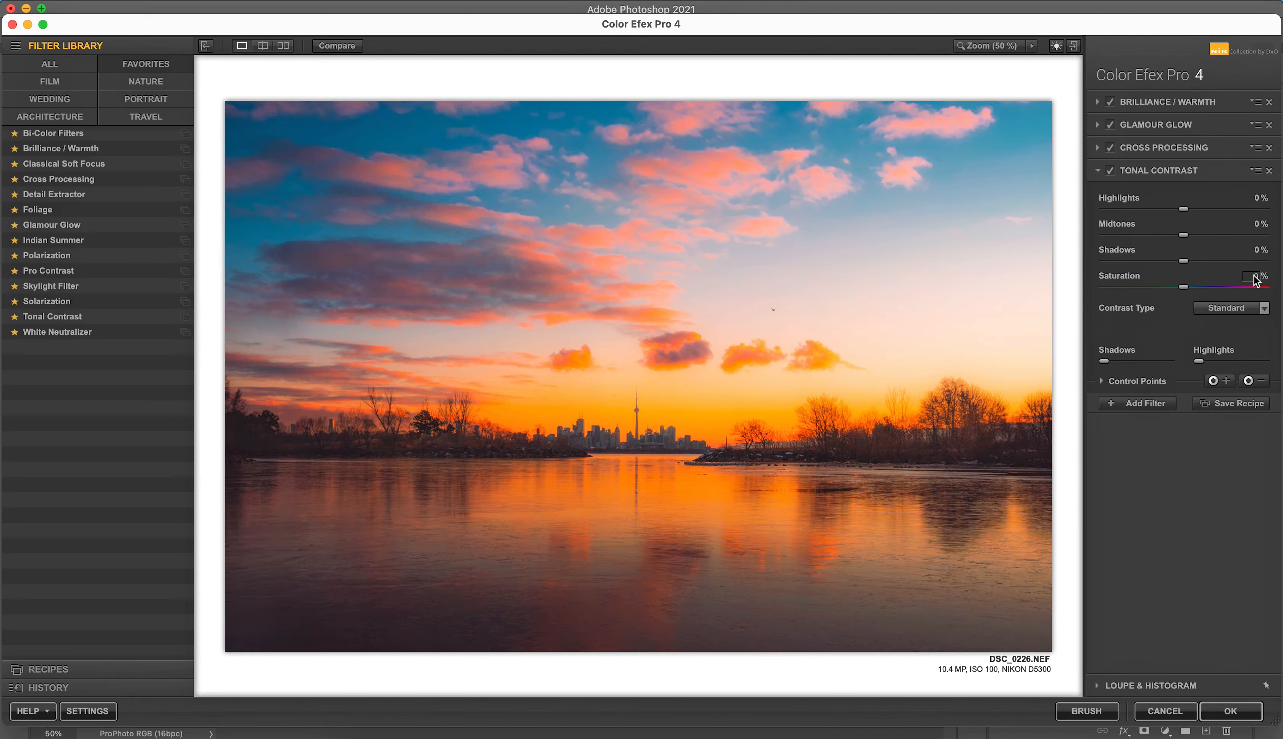
pyautogui.click(1185, 212)
pyautogui.moveTo(1184, 211); pyautogui.dragTo(1186, 262)
# Step: Add a Skylight Filter at 4% strength and toggle it to check its effect on the photo
pyautogui.click(1163, 401)
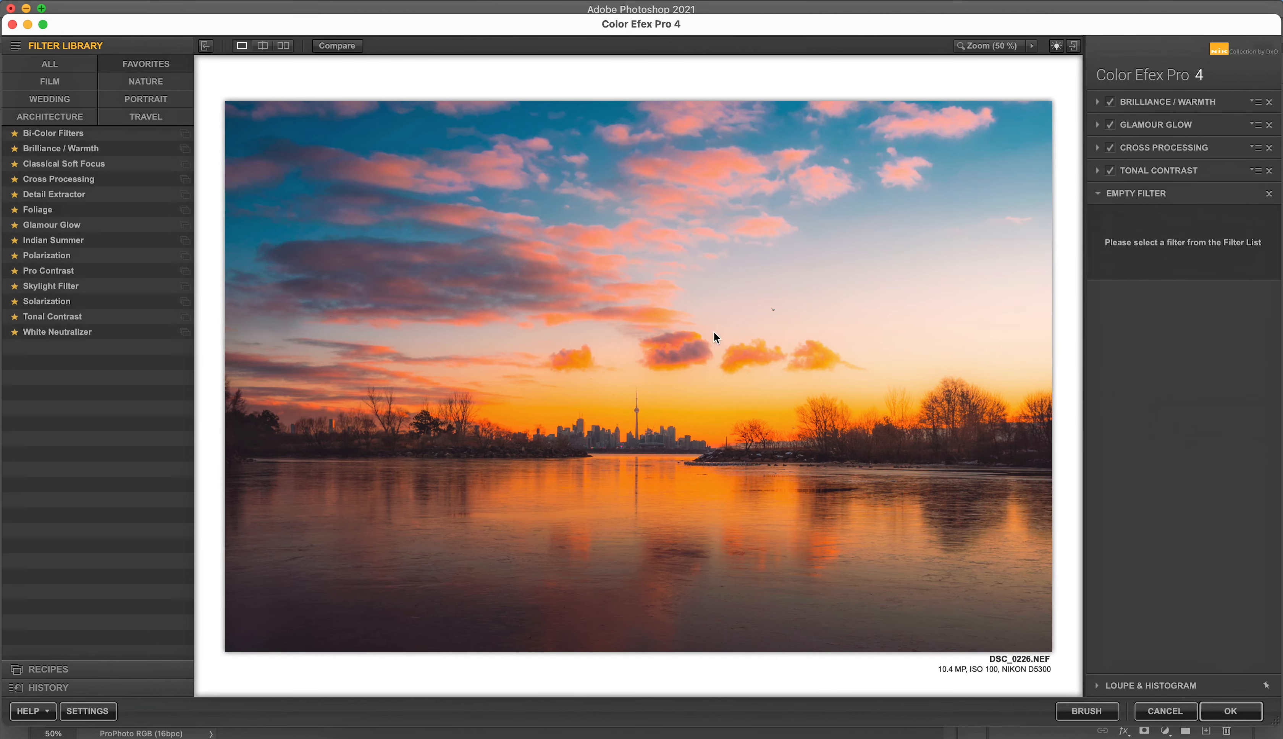
pyautogui.click(159, 285)
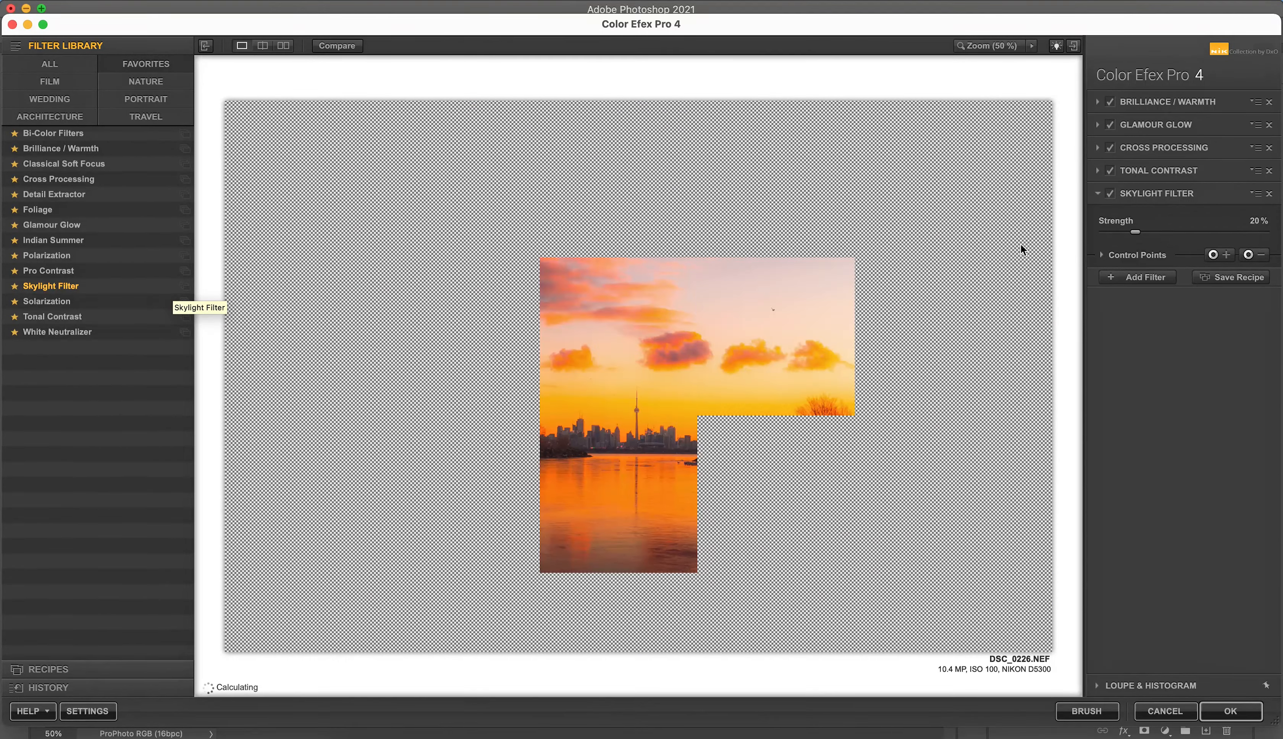
pyautogui.click(1257, 223)
pyautogui.write('0')
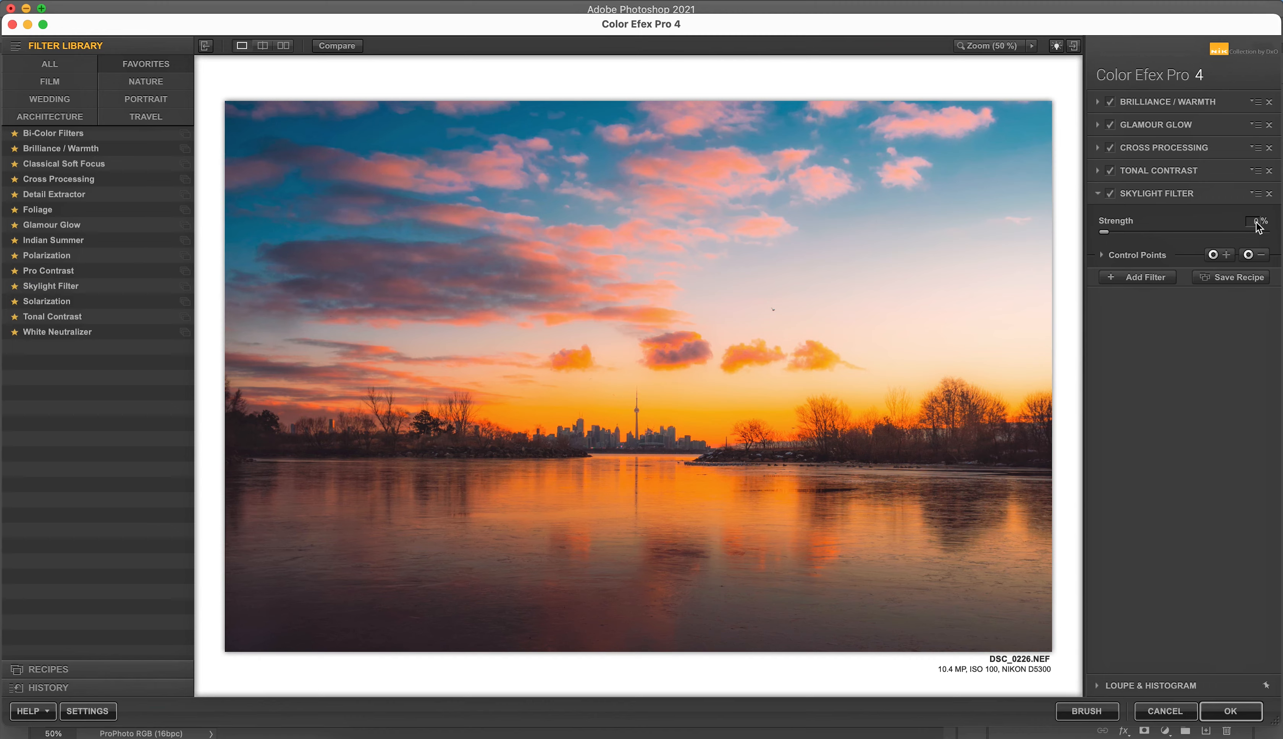
pyautogui.moveTo(1104, 232)
pyautogui.mouseDown()
pyautogui.moveTo(1269, 239)
pyautogui.moveTo(1114, 235)
pyautogui.mouseUp()
pyautogui.click(1111, 194)
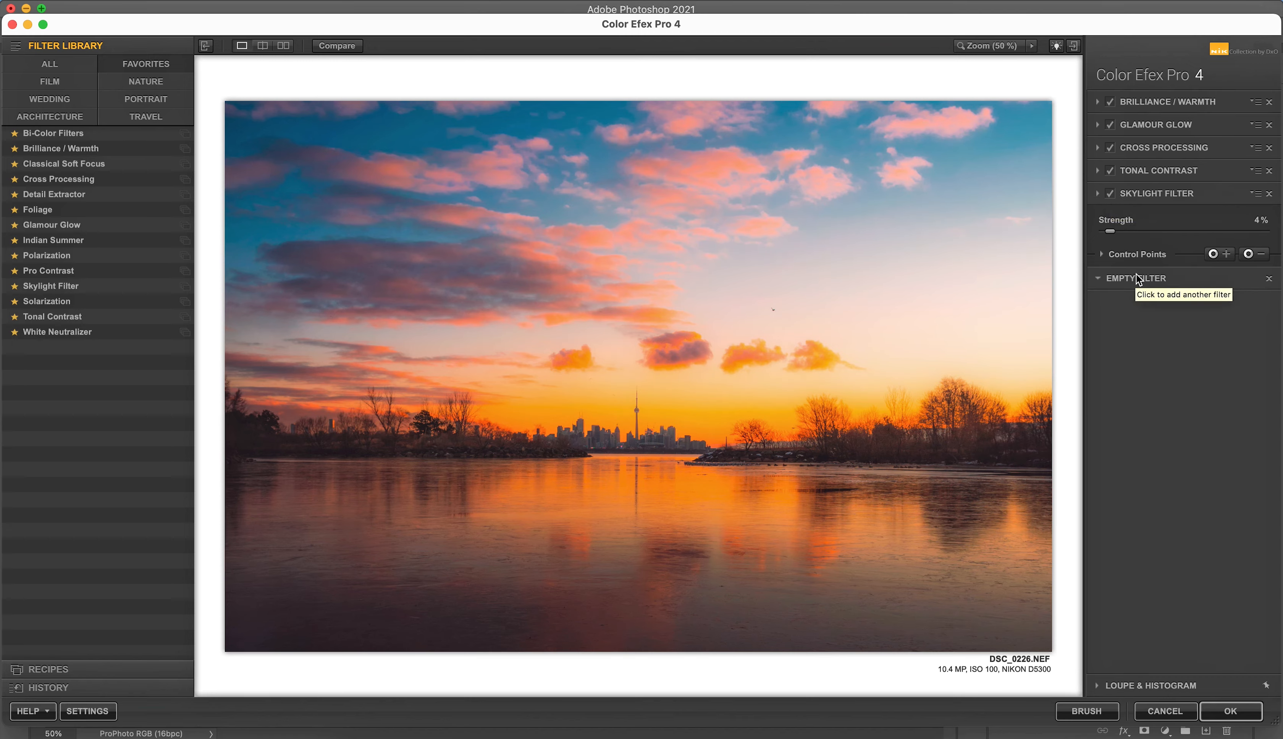
# Step: Add a Pro Contrast filter with Correct Contrast at 4% and Dynamic Contrast at 10%
pyautogui.click(1137, 275)
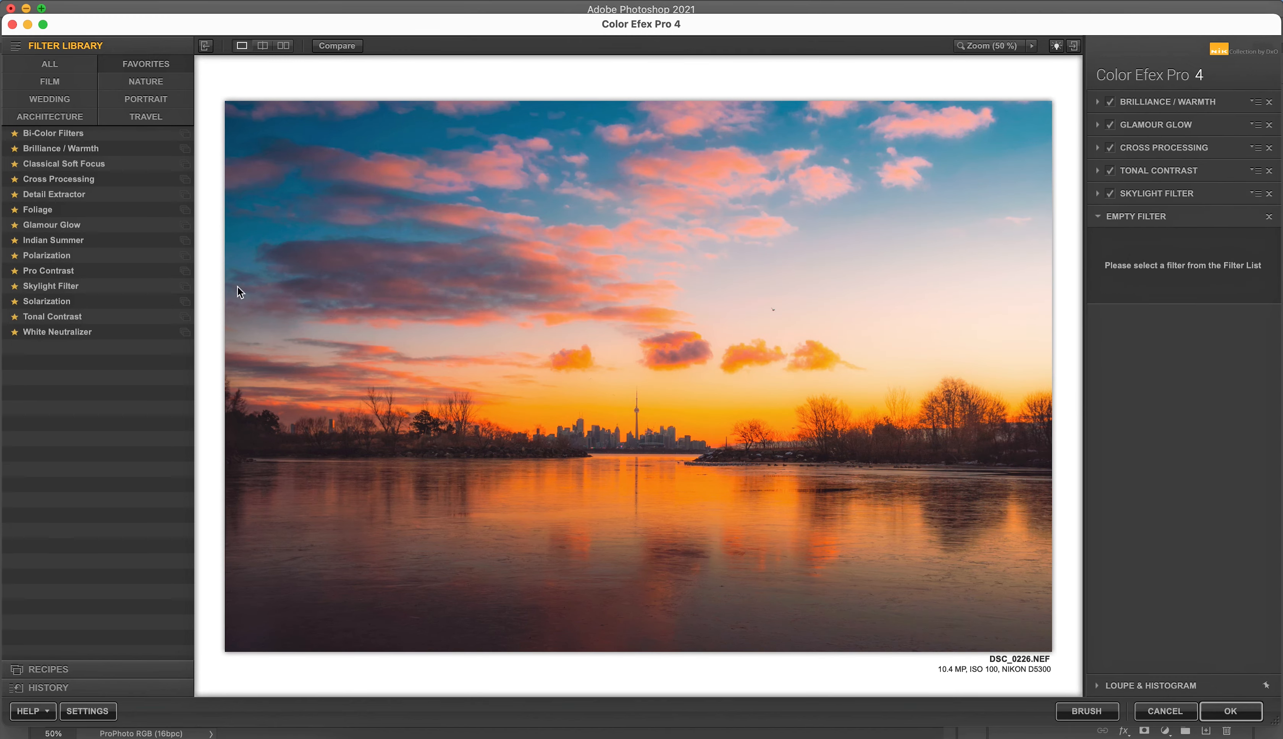
pyautogui.click(164, 271)
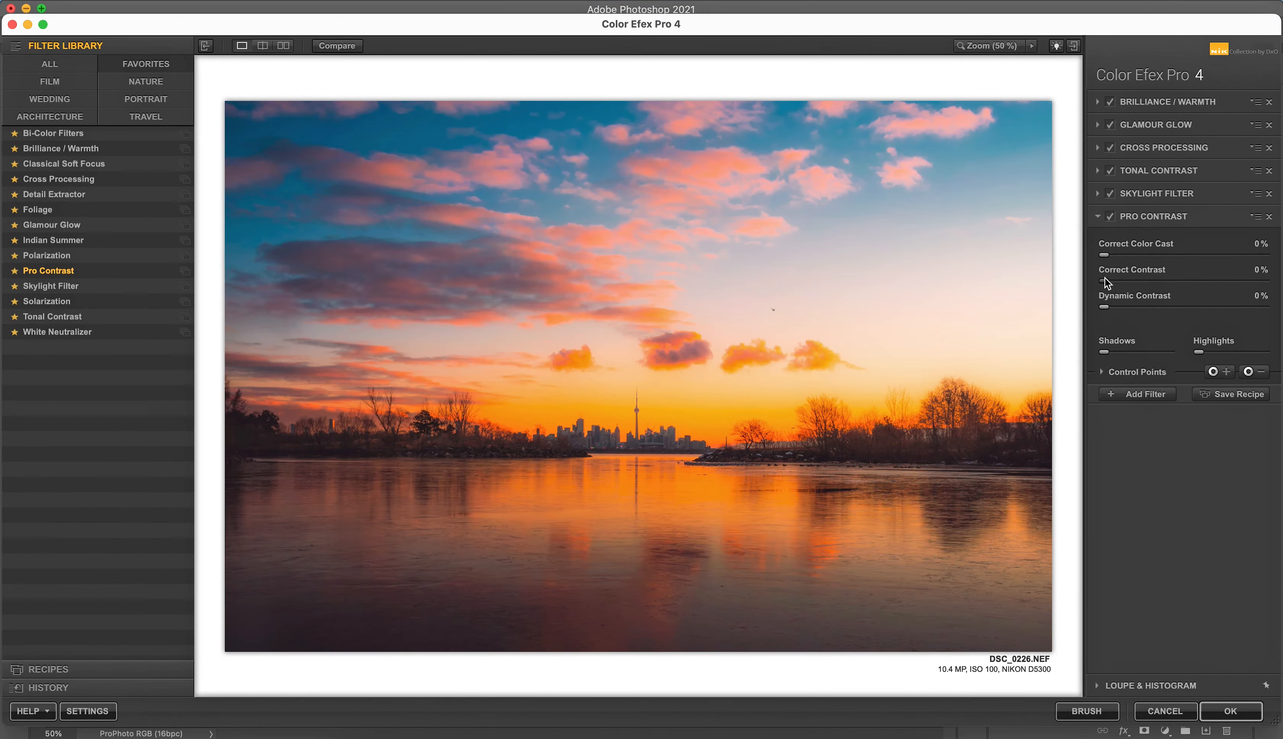
pyautogui.click(1105, 280)
pyautogui.moveTo(1108, 286); pyautogui.dragTo(1123, 312)
# Step: Compare the filtered photo with the original twice and apply the Color Efex Pro filter stack to the image
pyautogui.click(353, 49)
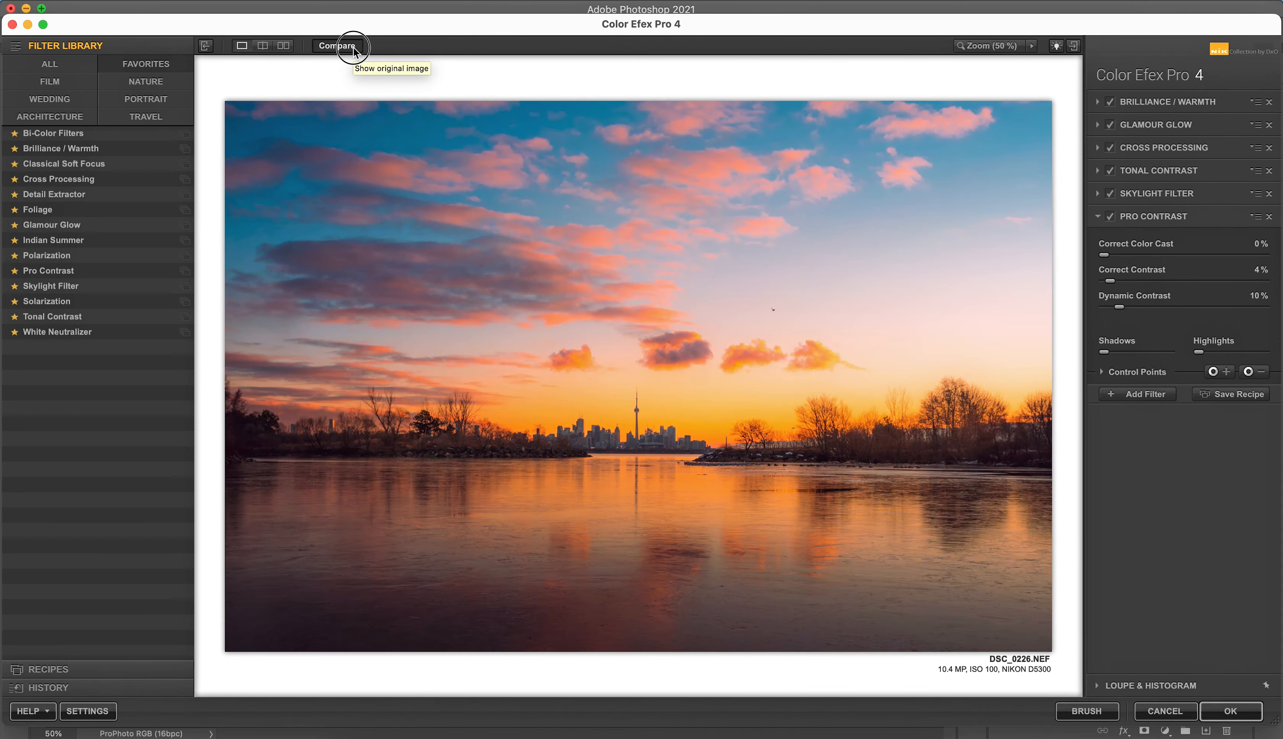
pyautogui.click(353, 48)
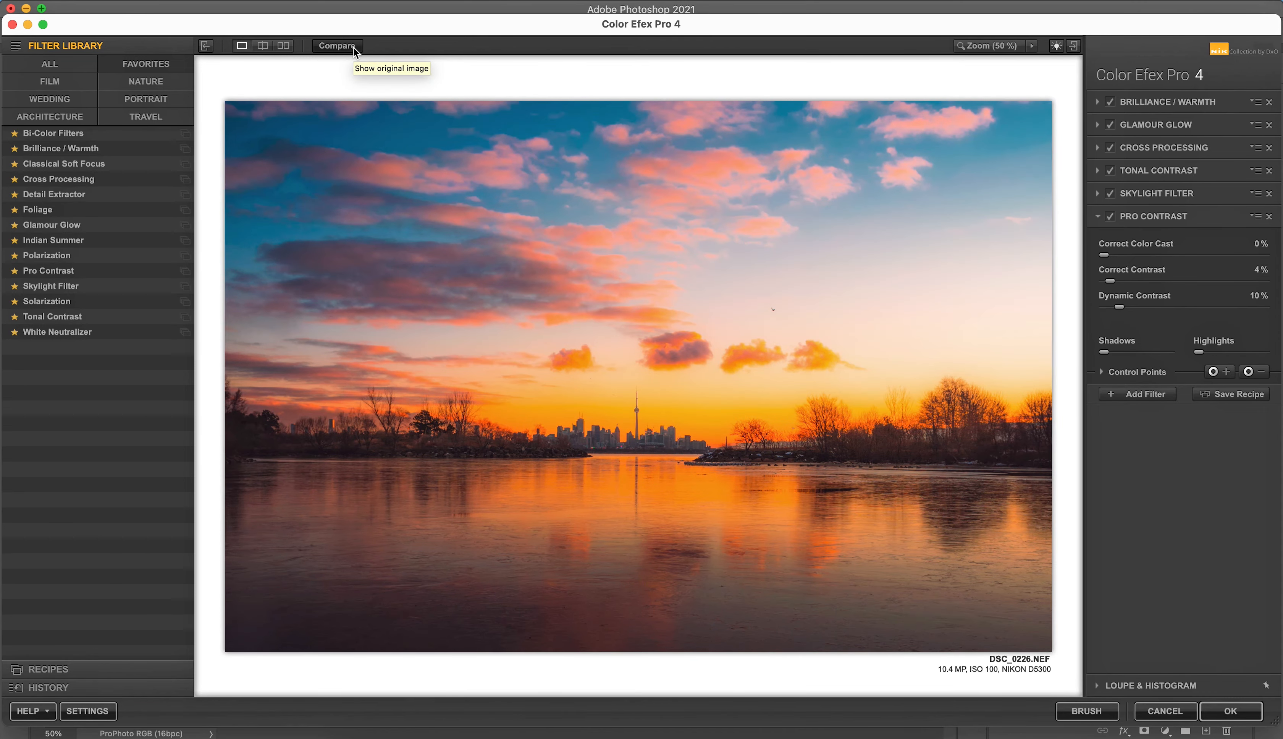
pyautogui.click(353, 48)
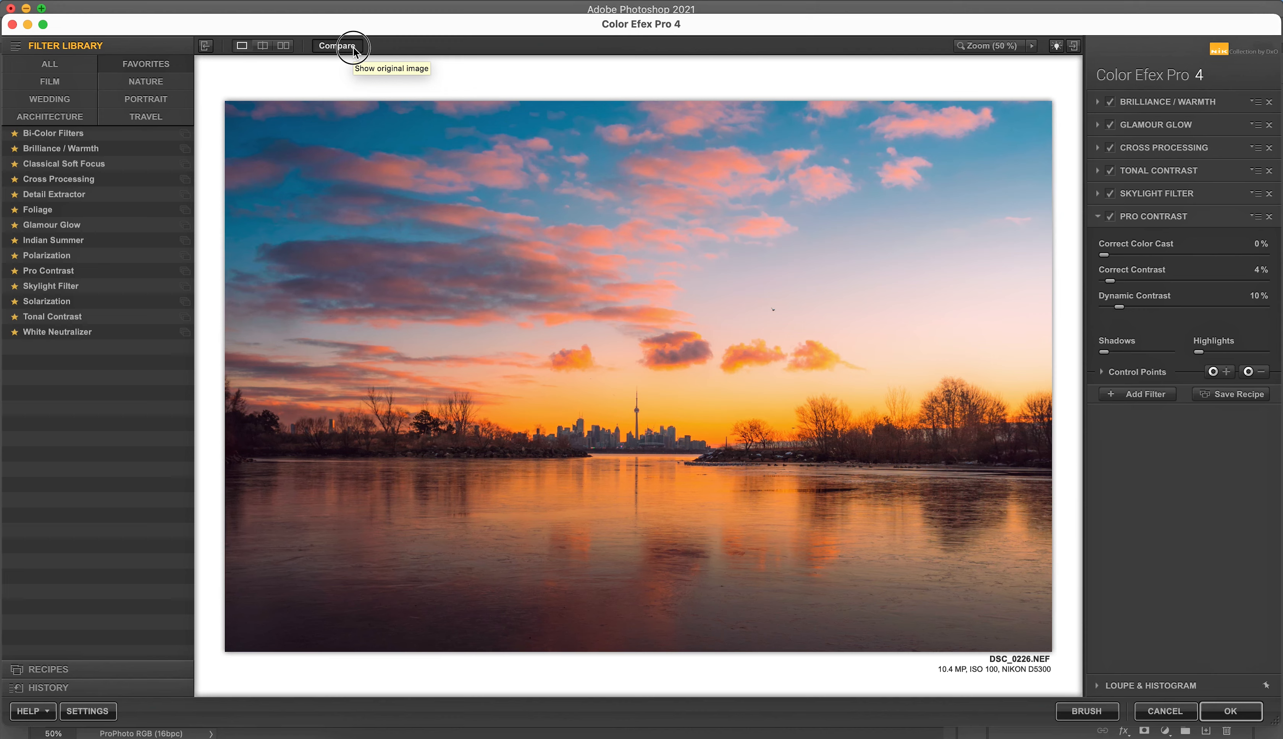
pyautogui.click(353, 49)
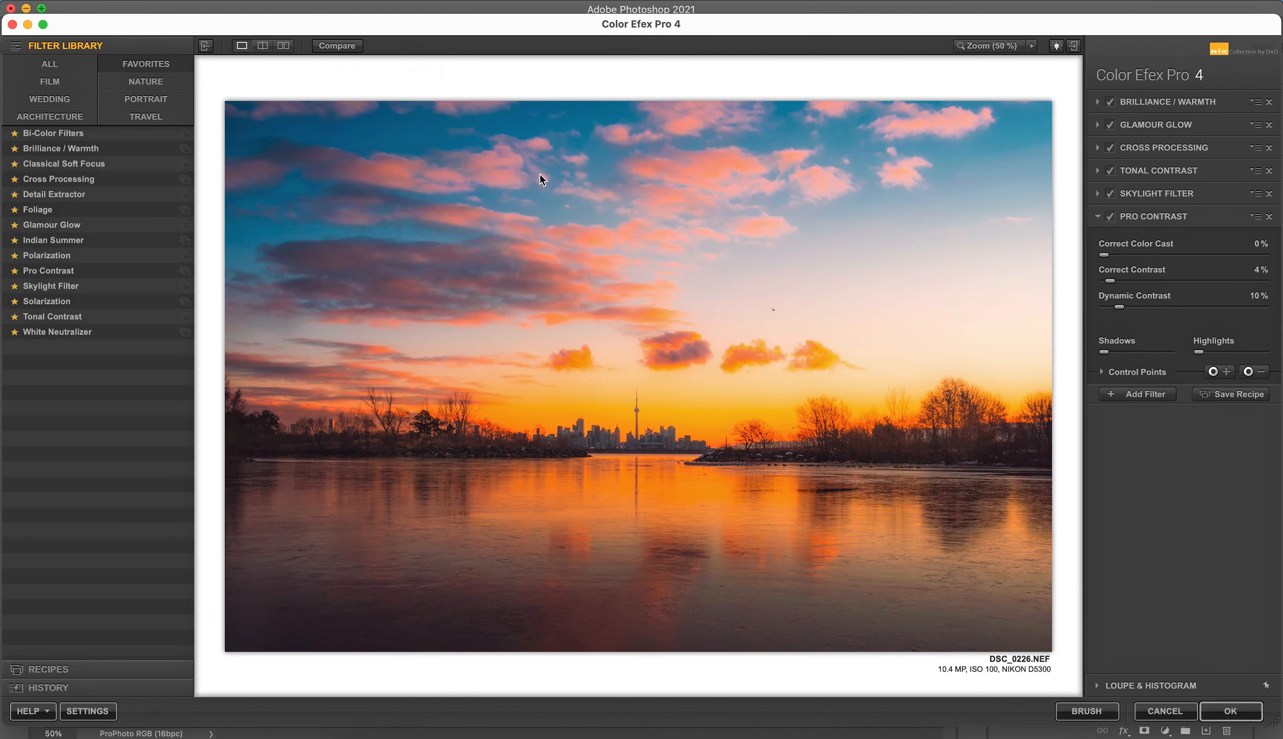
pyautogui.click(1213, 715)
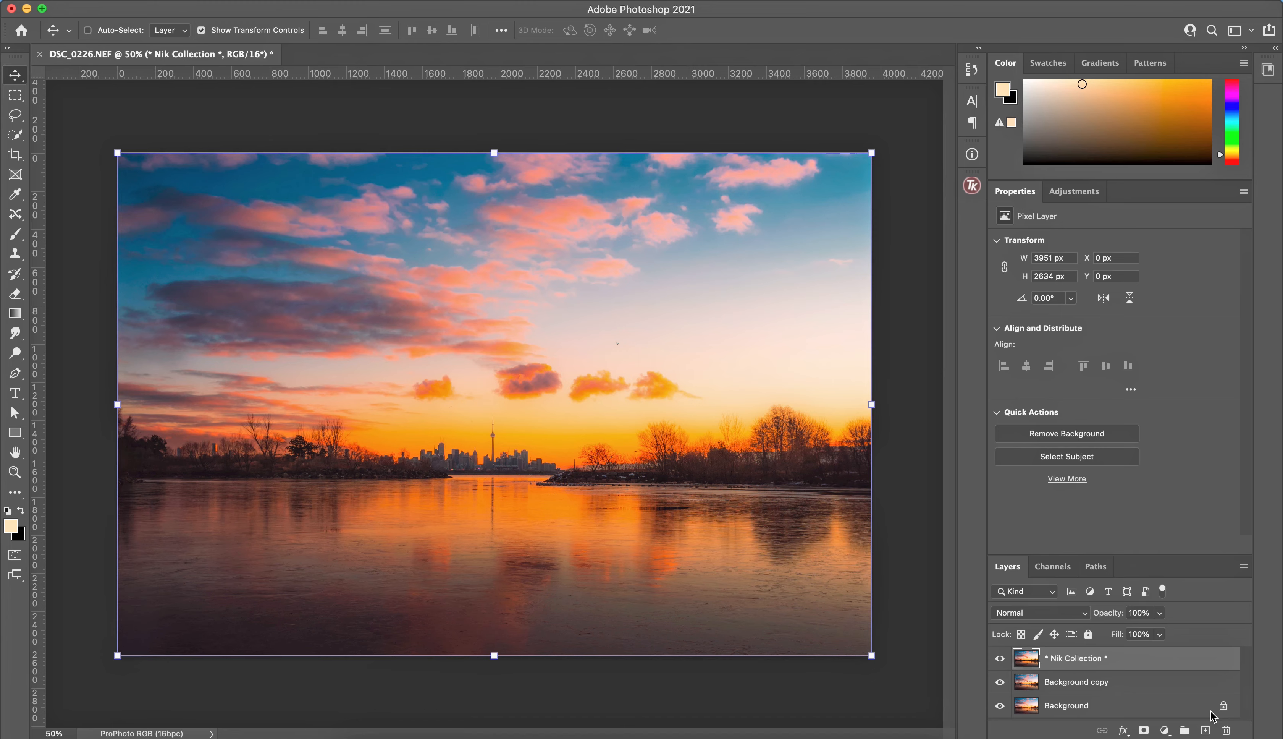
# Step: Toggle the Nik Collection layer's visibility off and on twice to compare the photo before and after the filters
pyautogui.click(1000, 659)
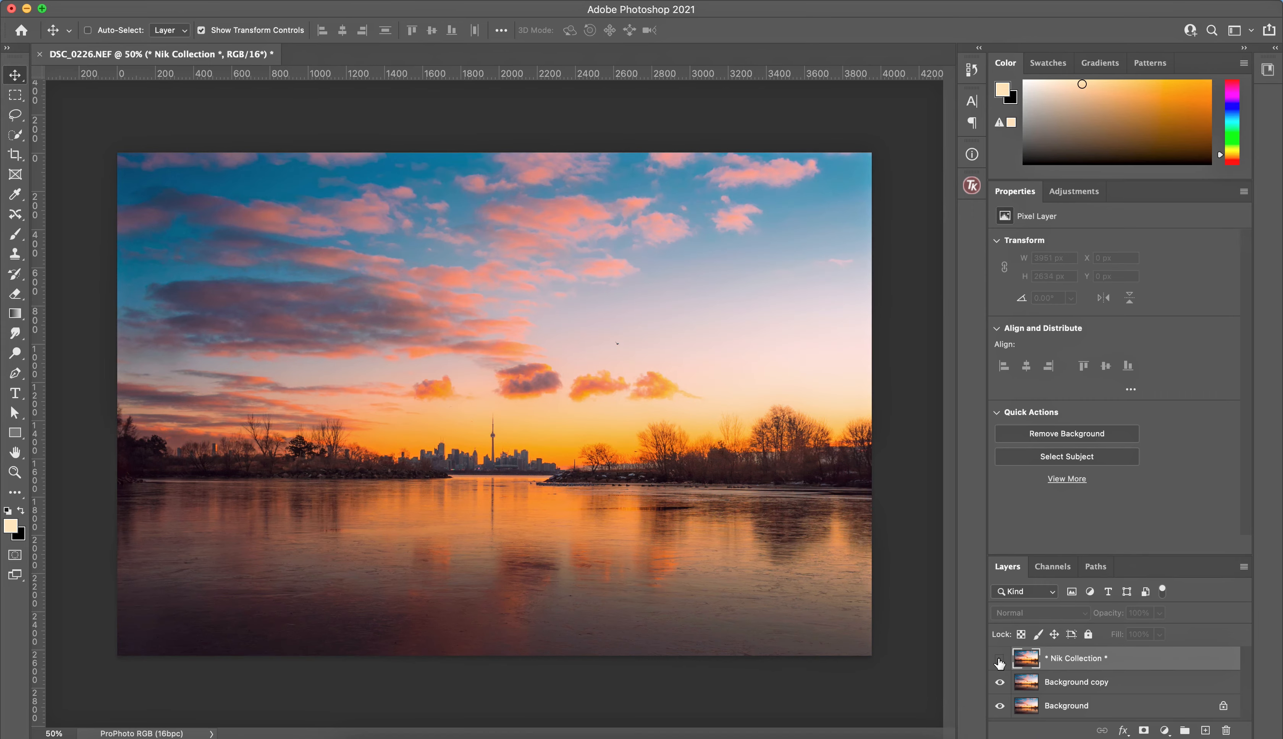
pyautogui.click(999, 660)
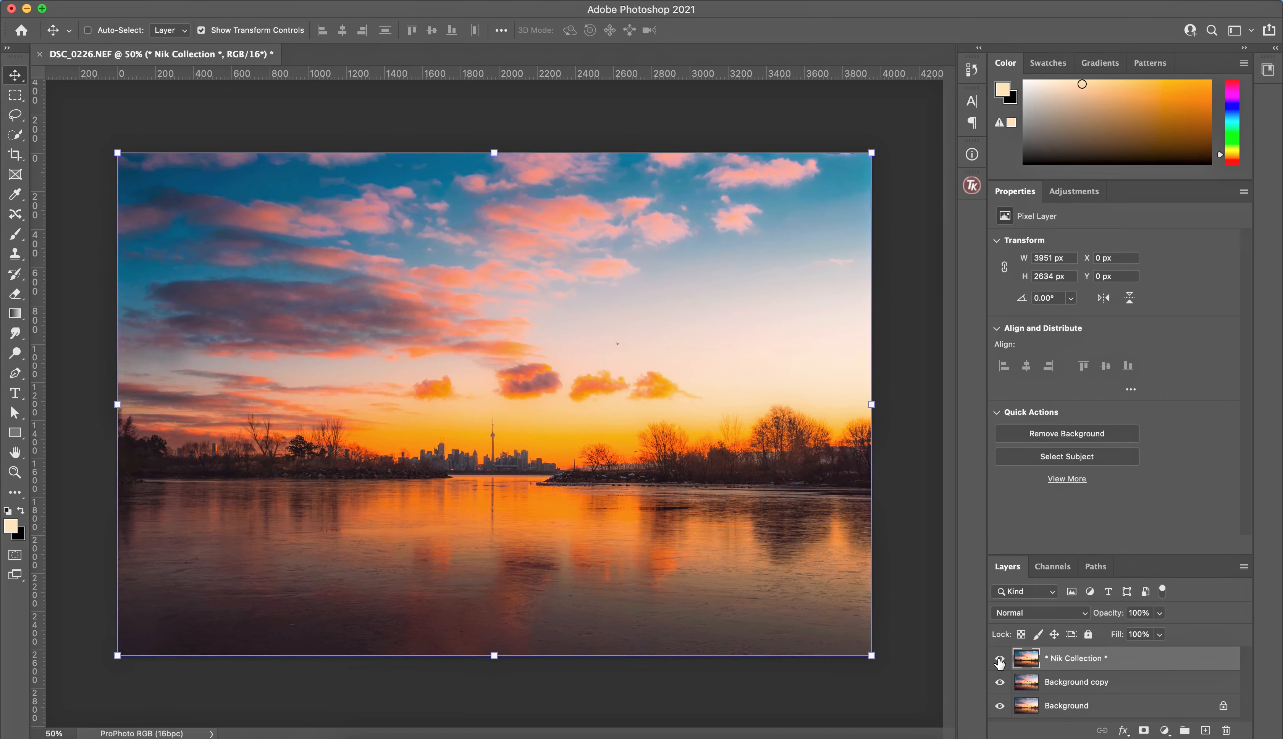
pyautogui.click(999, 660)
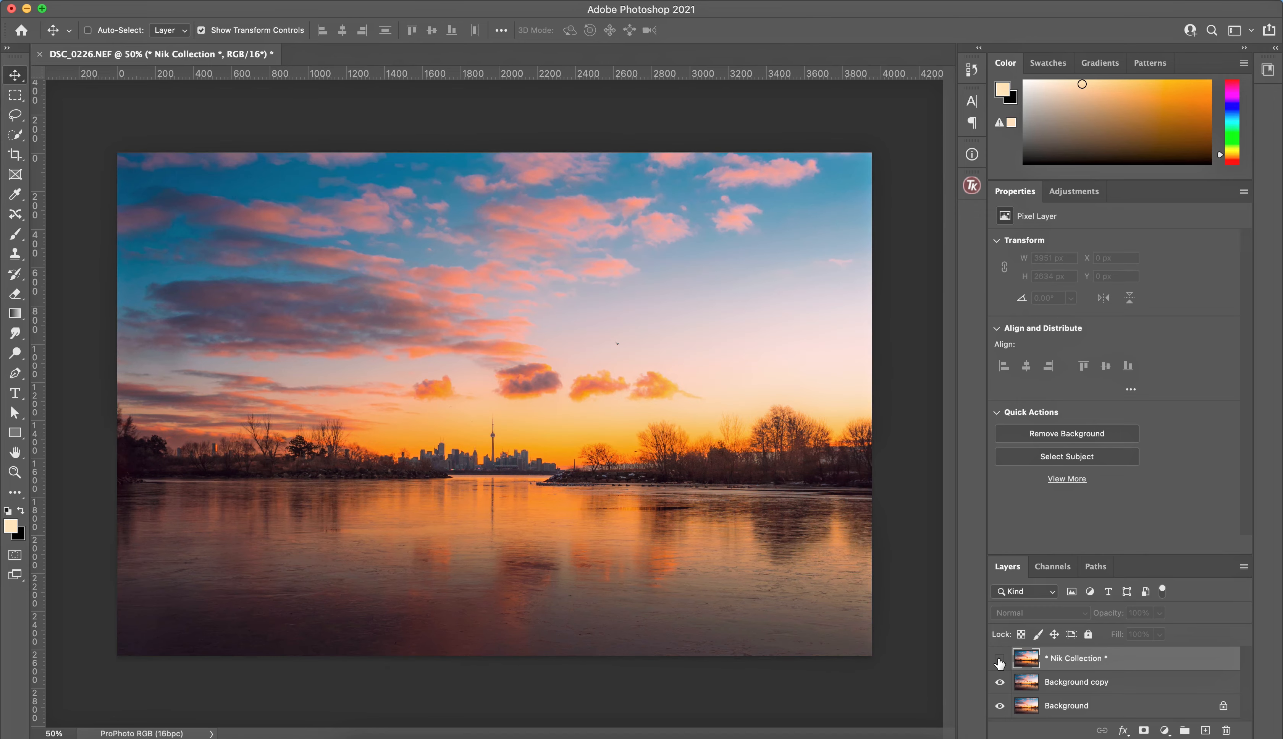
pyautogui.click(999, 660)
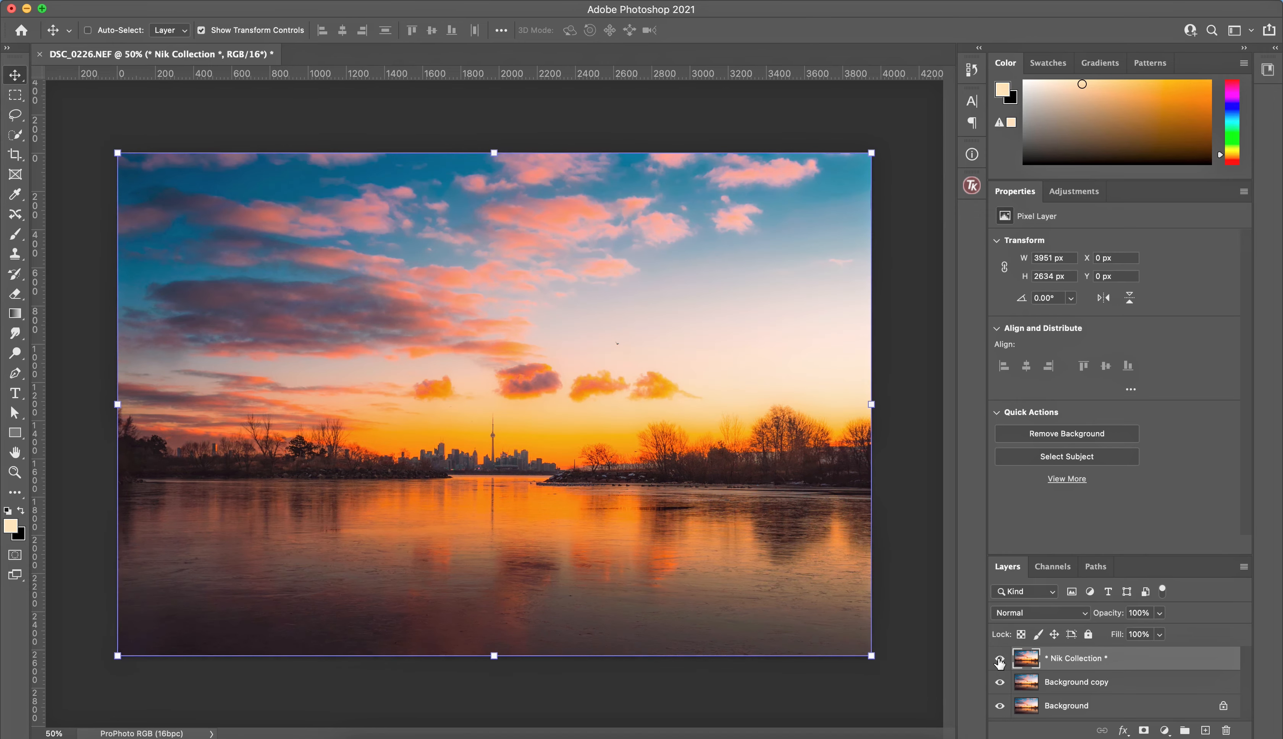